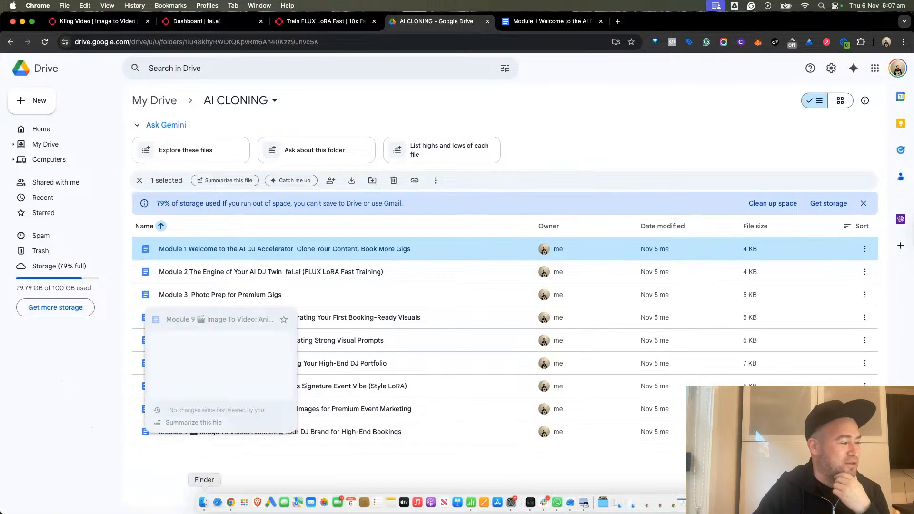
# Step: Switch to Finder, open the photo-pato folder in Downloads and preview pato1.jpg
pyautogui.click(203, 503)
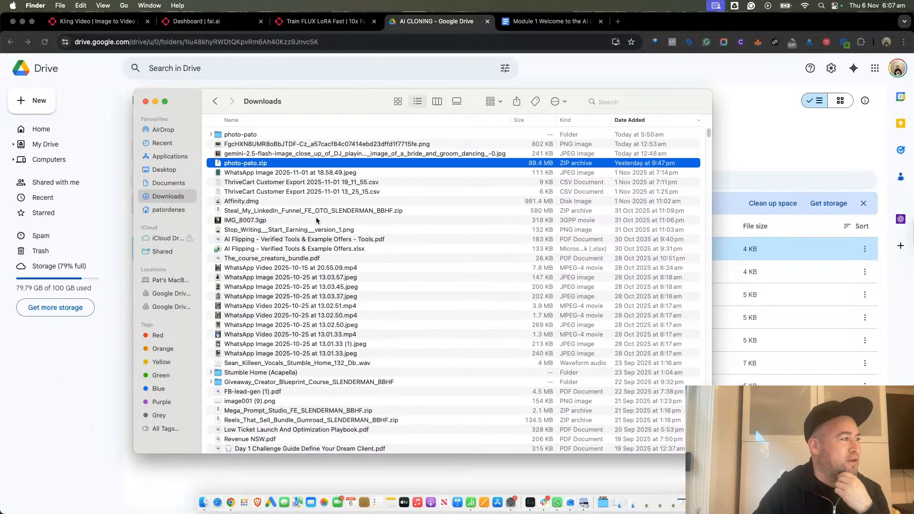
pyautogui.doubleClick(260, 135)
pyautogui.click(261, 135)
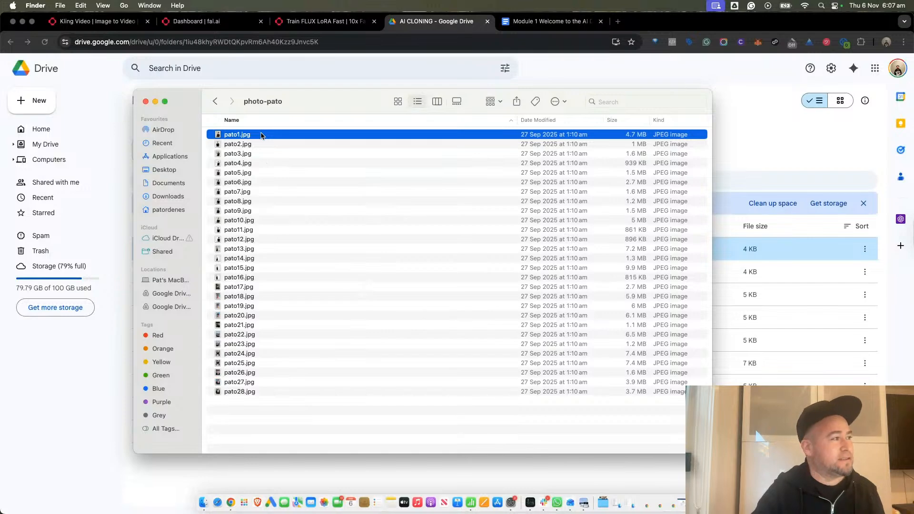
pyautogui.press('space')
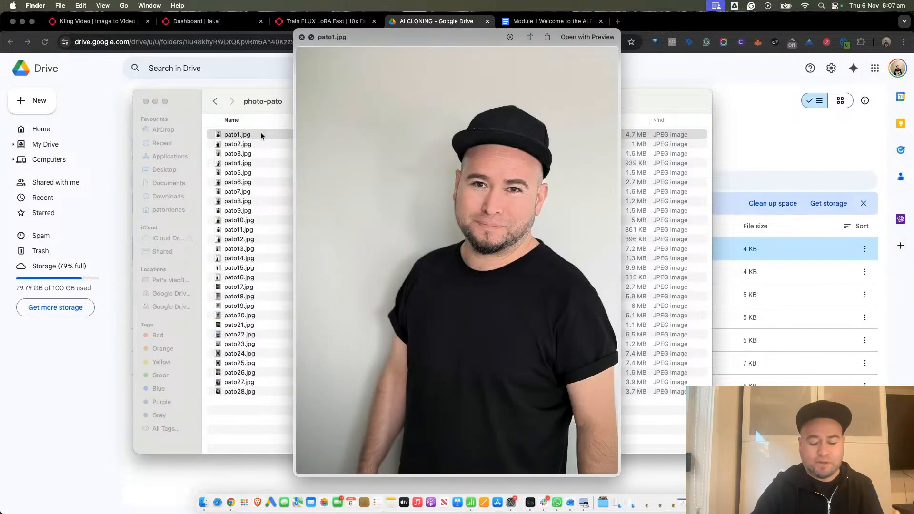
# Step: Look through the remaining photos in the folder up to pato28.jpg and close the preview
pyautogui.press('Down')
pyautogui.press('Down')
pyautogui.press('Down')
pyautogui.press('Down')
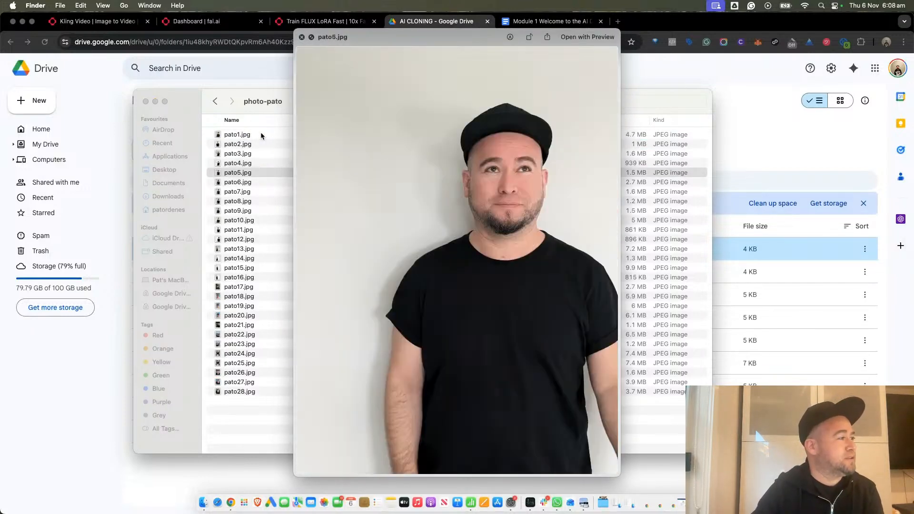
pyautogui.press('Down')
pyautogui.press('Down')
pyautogui.press('Down')
pyautogui.press('Down')
pyautogui.press('Down')
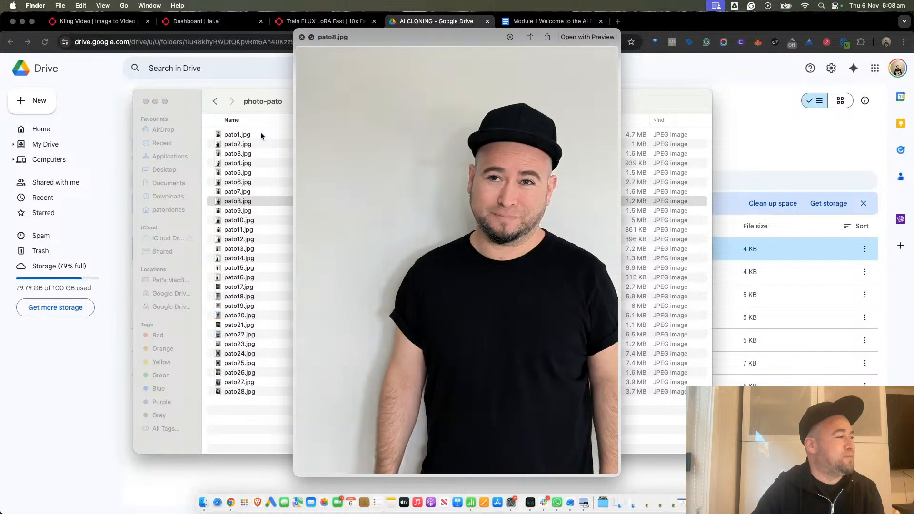
pyautogui.press('Down')
pyautogui.press('Down')
pyautogui.press('Down')
pyautogui.press('Down')
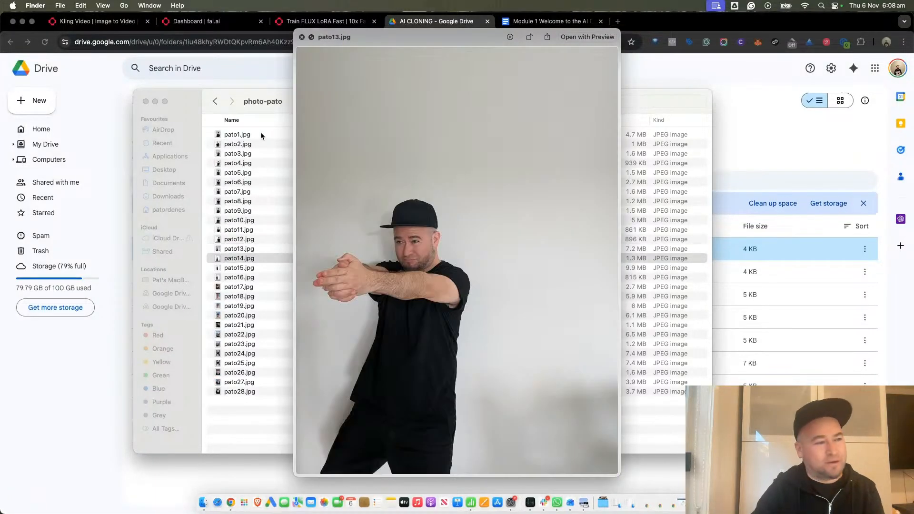
pyautogui.press('Down')
pyautogui.press('Down')
pyautogui.press('Down')
pyautogui.press('Up')
pyautogui.press('Down')
pyautogui.press('Down')
pyautogui.press('Down')
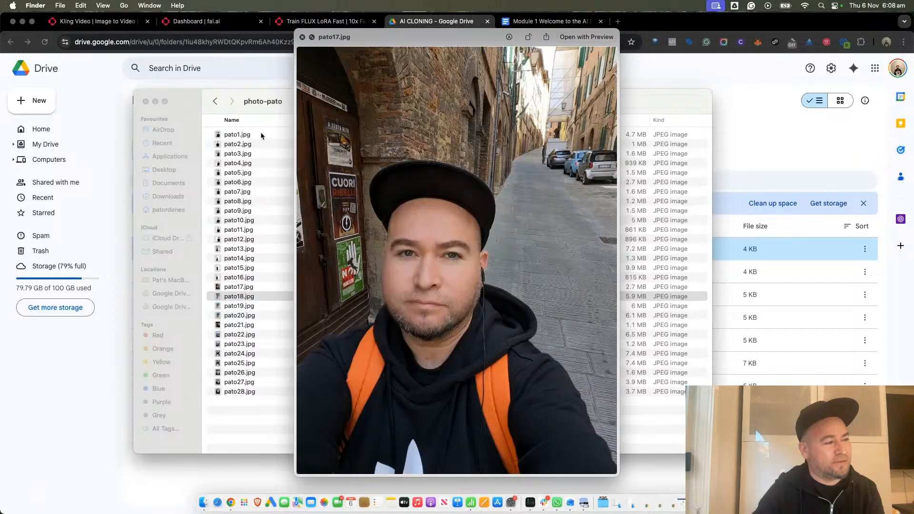
pyautogui.press('Down')
pyautogui.press('Down')
pyautogui.press('Down')
pyautogui.press('Down')
pyautogui.press('Down')
pyautogui.press('Down')
pyautogui.press('Down')
pyautogui.press('Down')
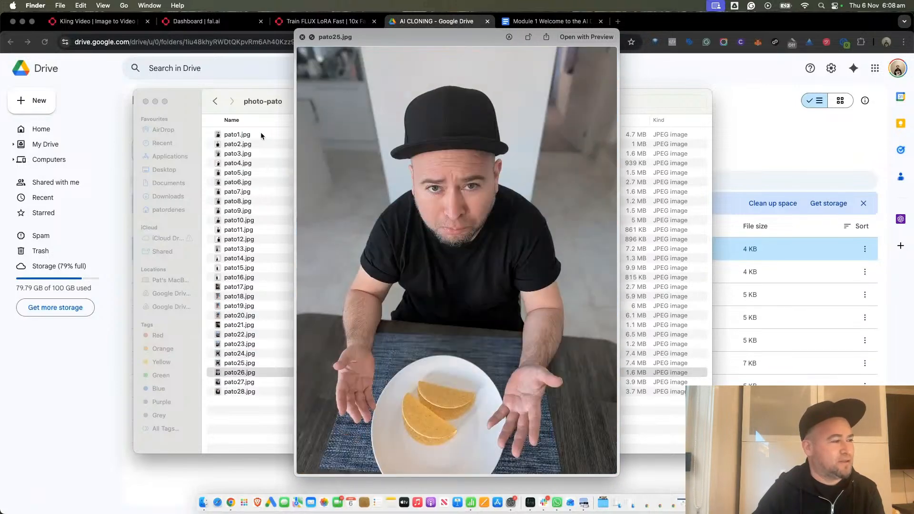
pyautogui.press('Down')
pyautogui.press('space')
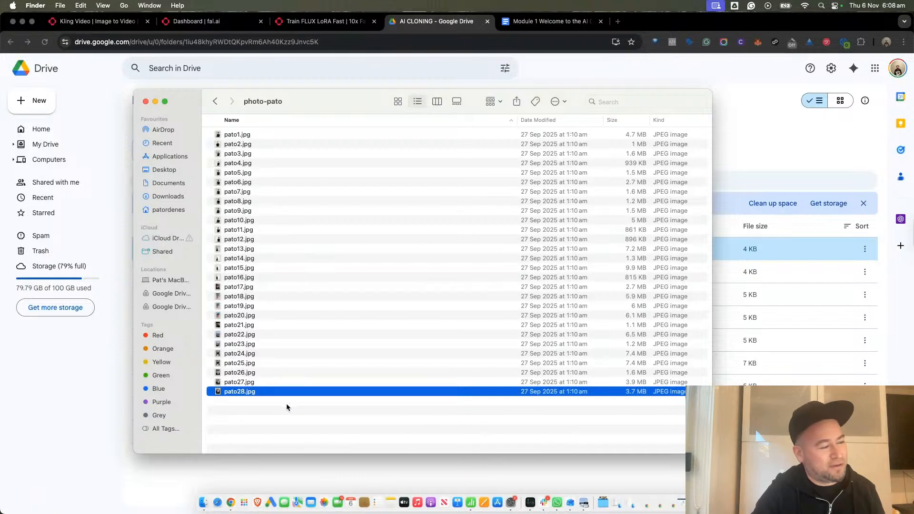
# Step: Switch back to Chrome and review the Module 1 document's sections on what the AI DJ twin will build and the Train → Create → Dominate framework
pyautogui.click(112, 90)
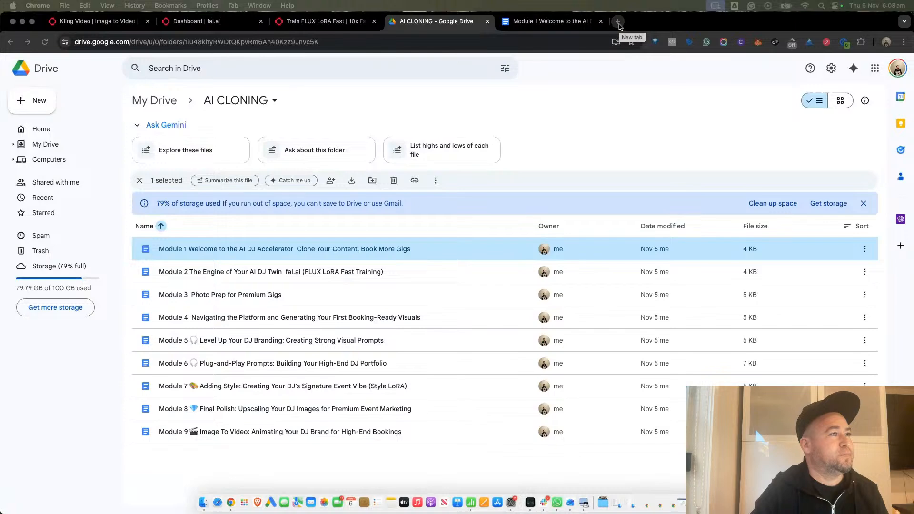
pyautogui.click(561, 21)
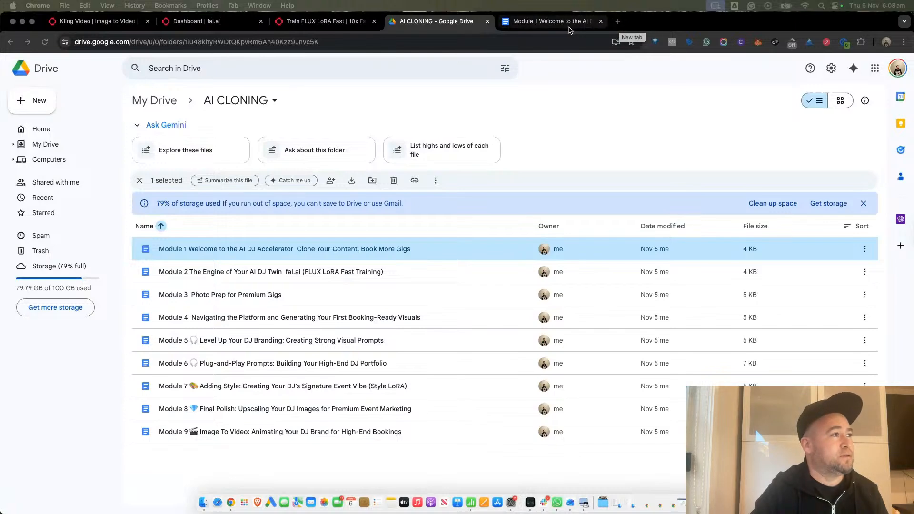
pyautogui.scroll(5, 363, 241)
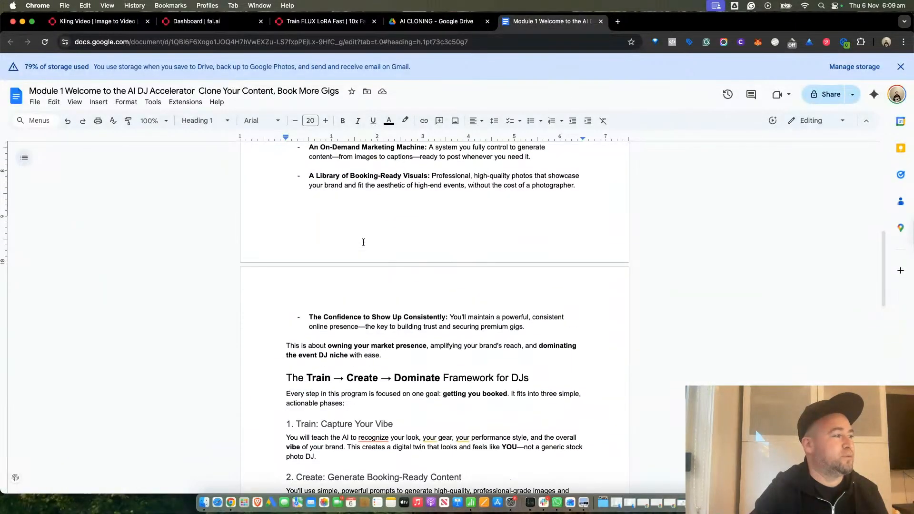
pyautogui.scroll(-3, 364, 242)
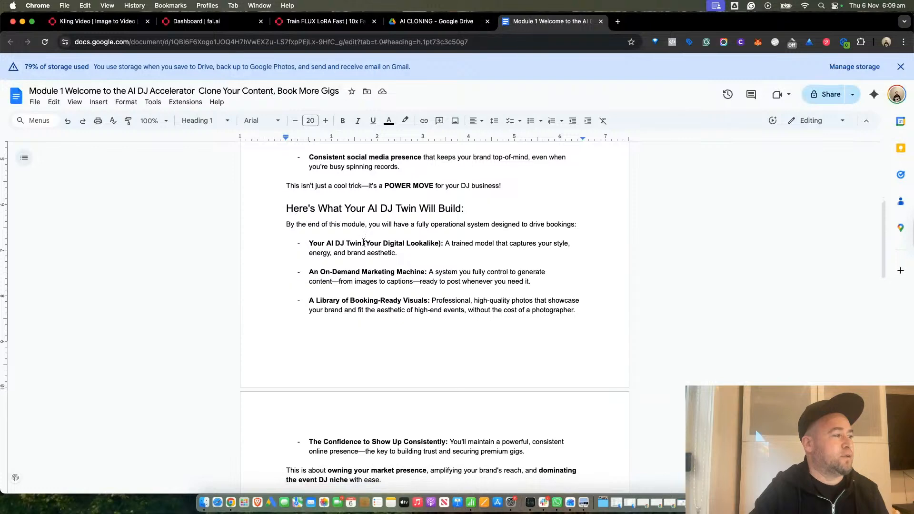
pyautogui.scroll(-2, 363, 241)
pyautogui.scroll(3, 364, 241)
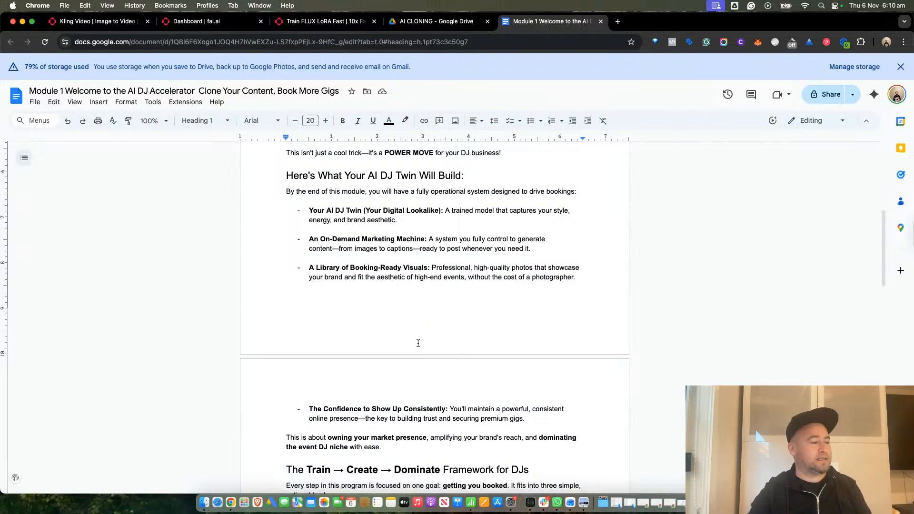
pyautogui.scroll(-1, 415, 358)
pyautogui.scroll(-5, 415, 357)
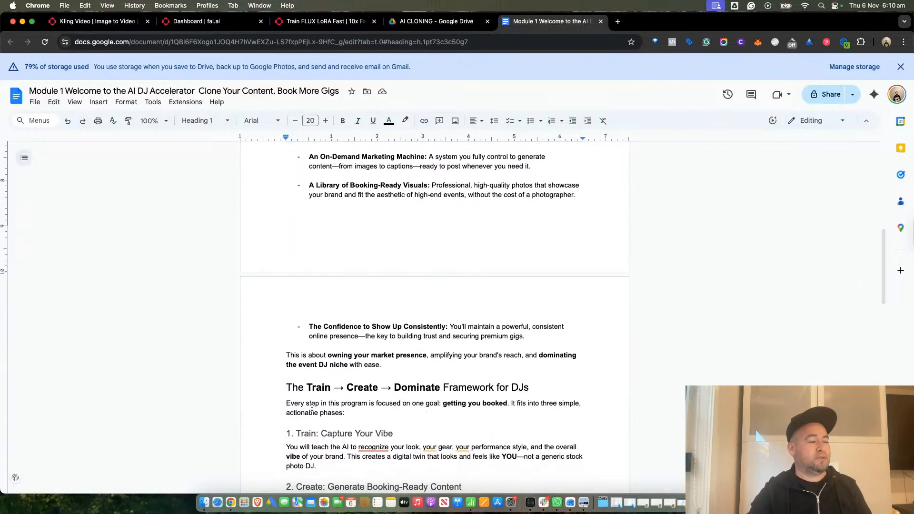
pyautogui.scroll(-1, 301, 407)
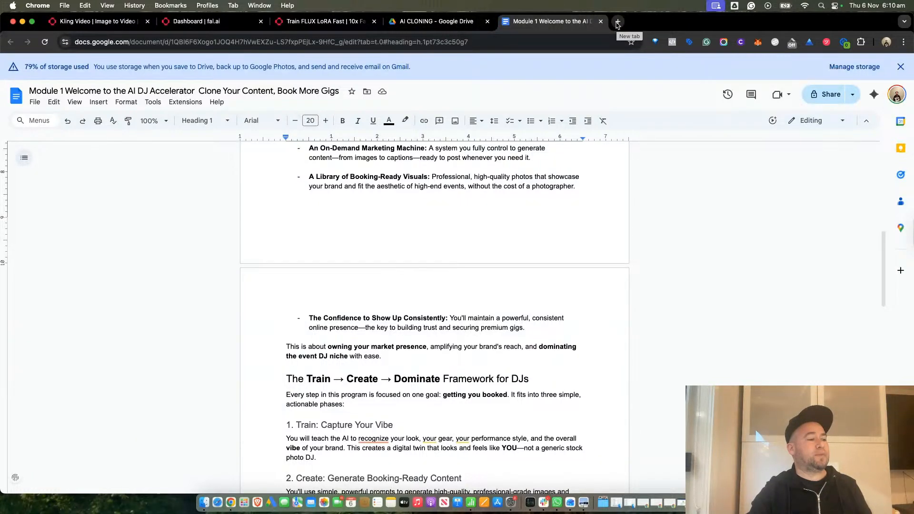
# Step: Return to the photo-pato folder in Finder and check the numbered file naming on pato1.jpg, pato2.jpg and pato7.jpg
pyautogui.click(204, 503)
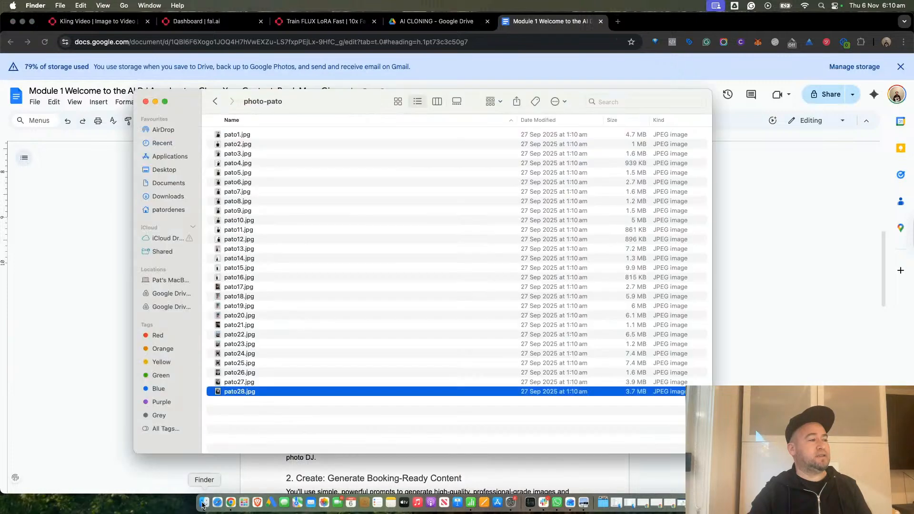
pyautogui.click(235, 135)
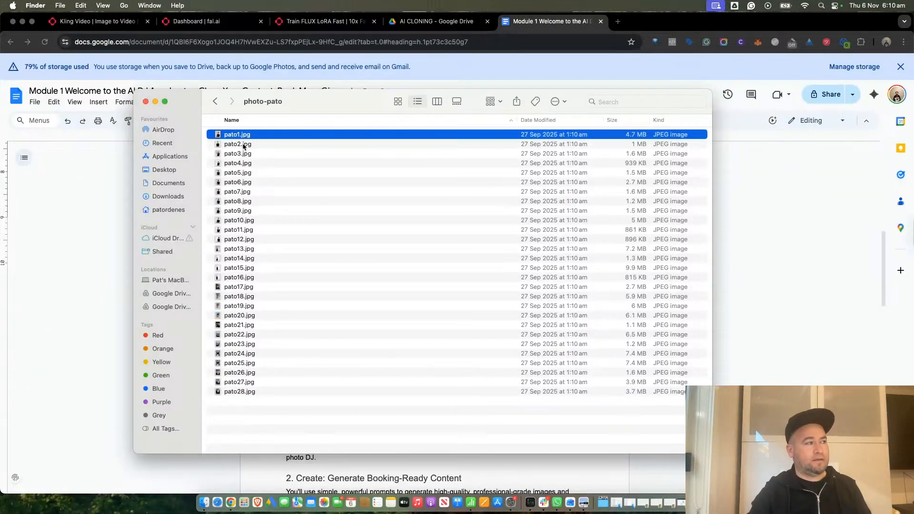
pyautogui.click(235, 145)
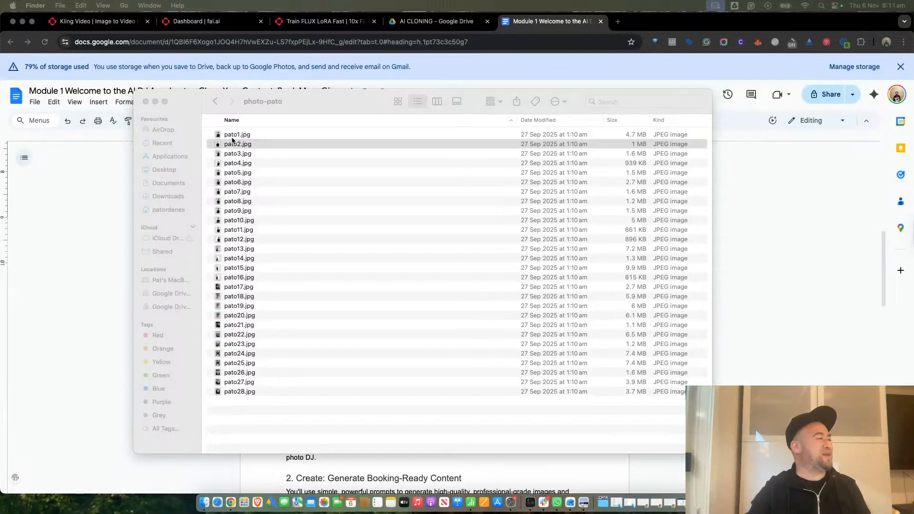
pyautogui.click(236, 172)
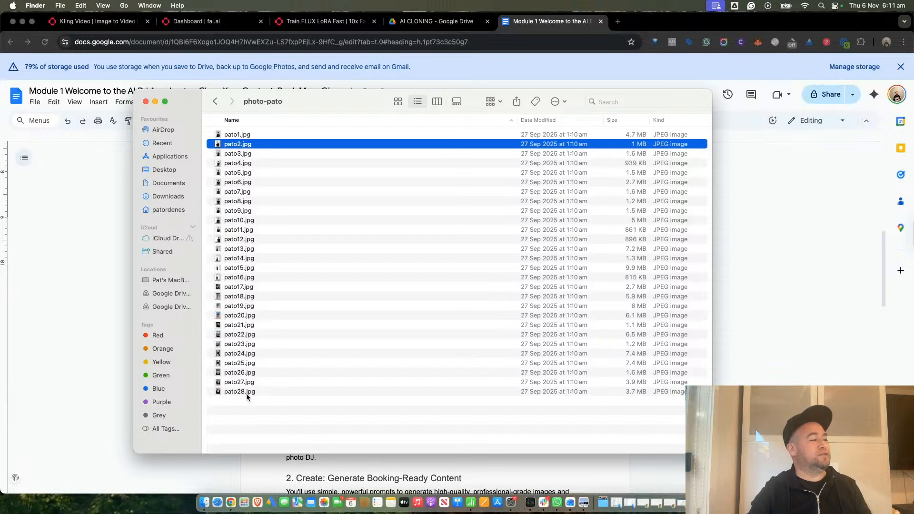
pyautogui.click(238, 136)
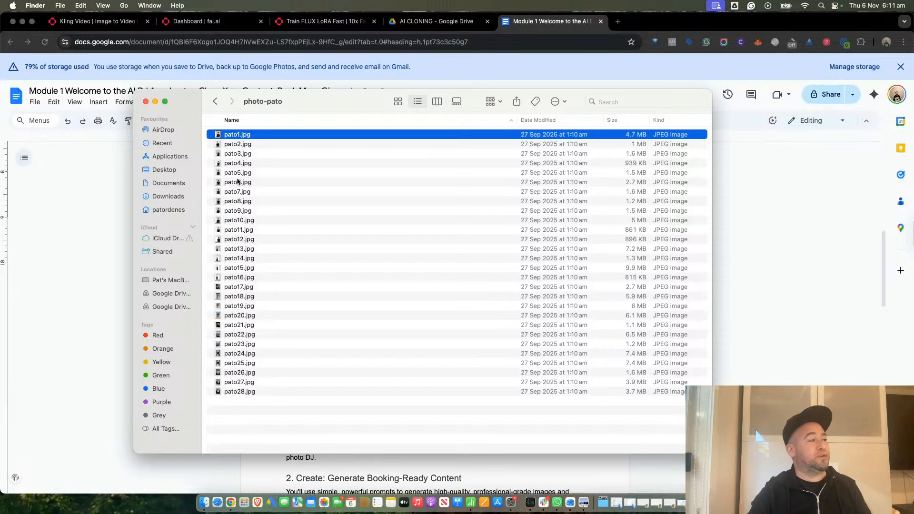
pyautogui.click(240, 192)
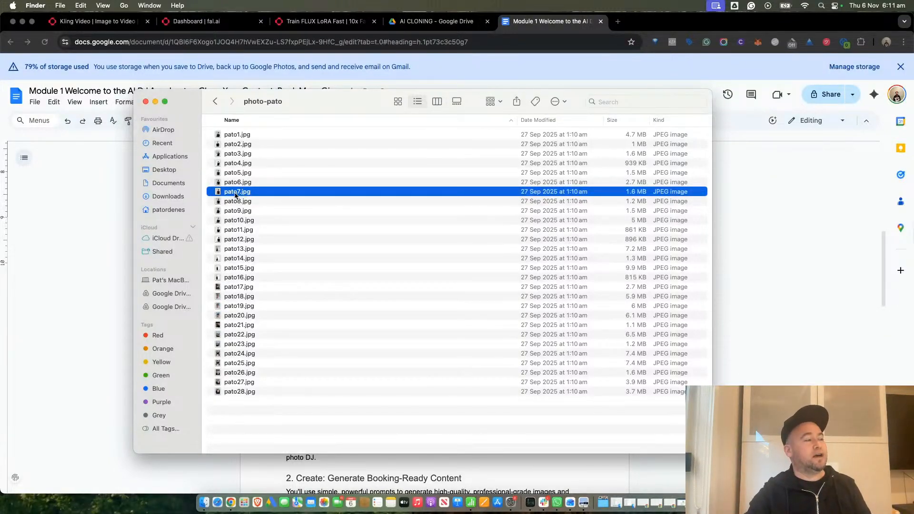
# Step: Switch to Chrome and open the fal.ai dashboard in a new tab
pyautogui.click(617, 21)
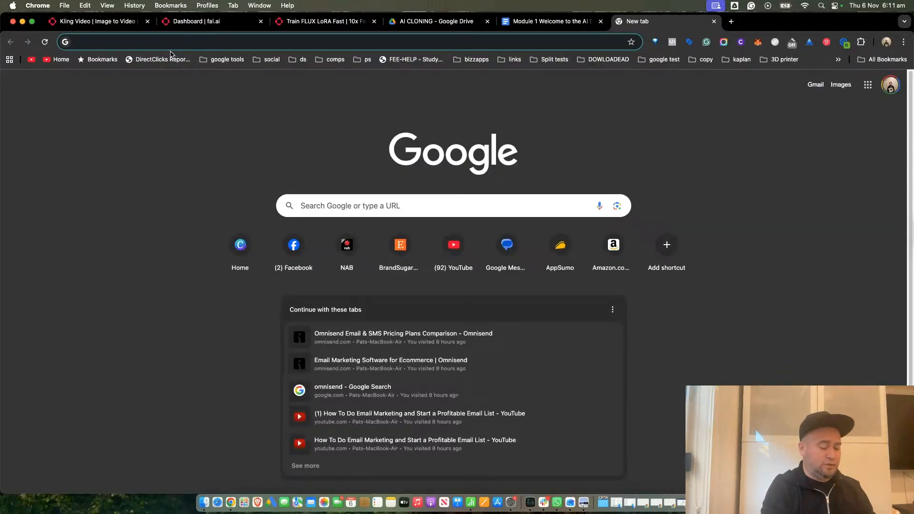
pyautogui.write('fal')
pyautogui.press('Return')
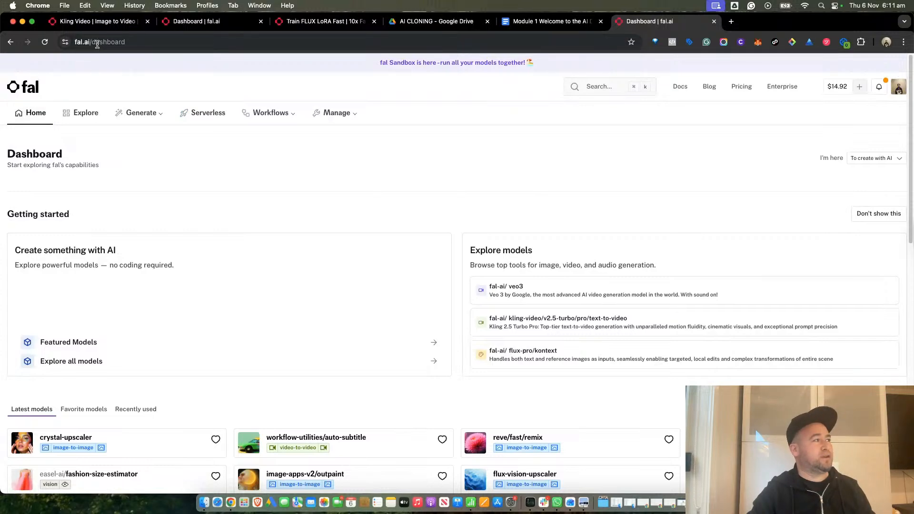
# Step: Open an Incognito window and load the fal.ai home page
pyautogui.press('super+shift+n')
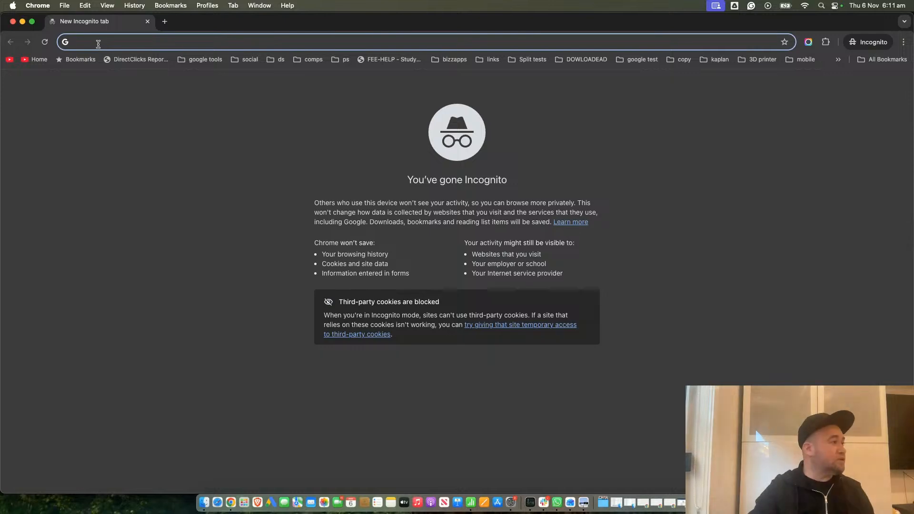
pyautogui.write('fal.')
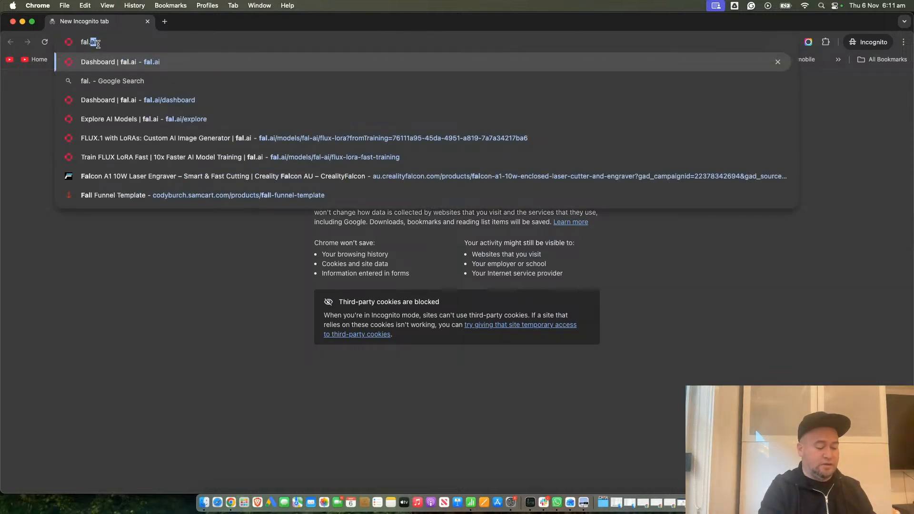
pyautogui.write('ai')
pyautogui.press('Return')
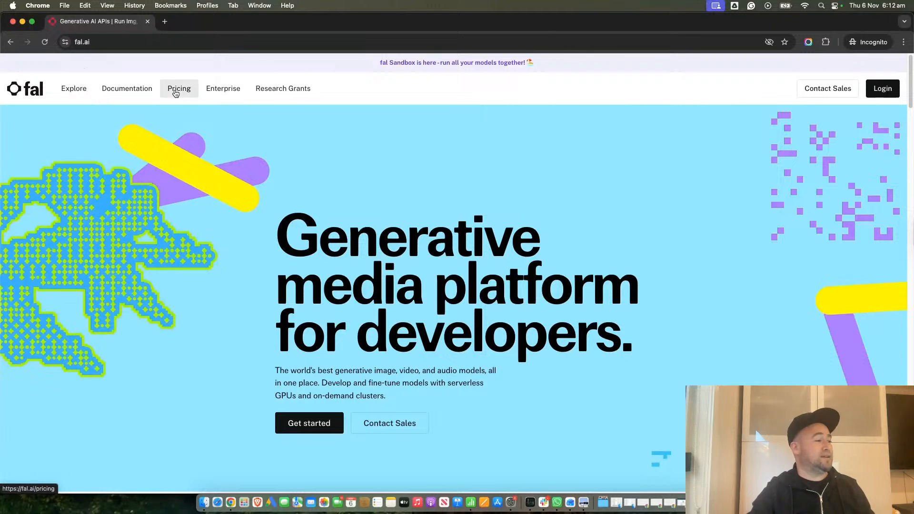
# Step: Open fal's pricing page, examine the compute and model API prices, and close the Incognito window
pyautogui.click(175, 94)
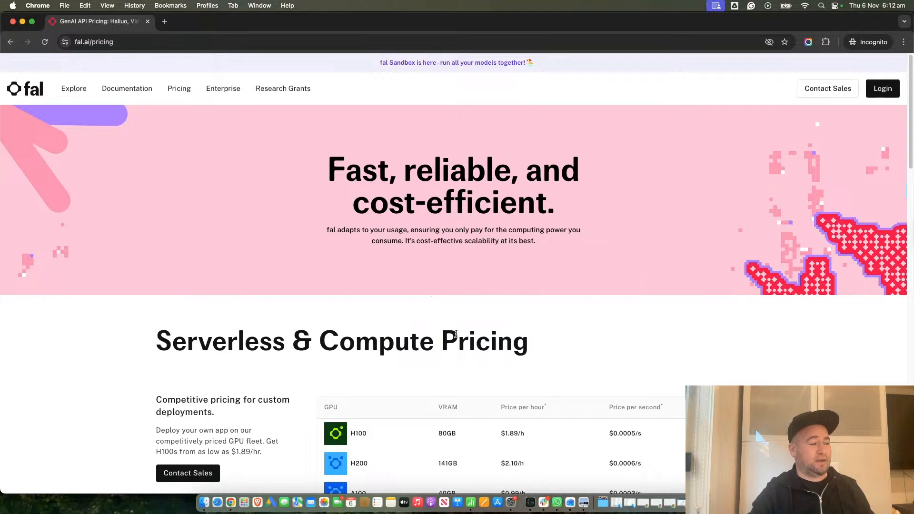
pyautogui.scroll(-6, 456, 333)
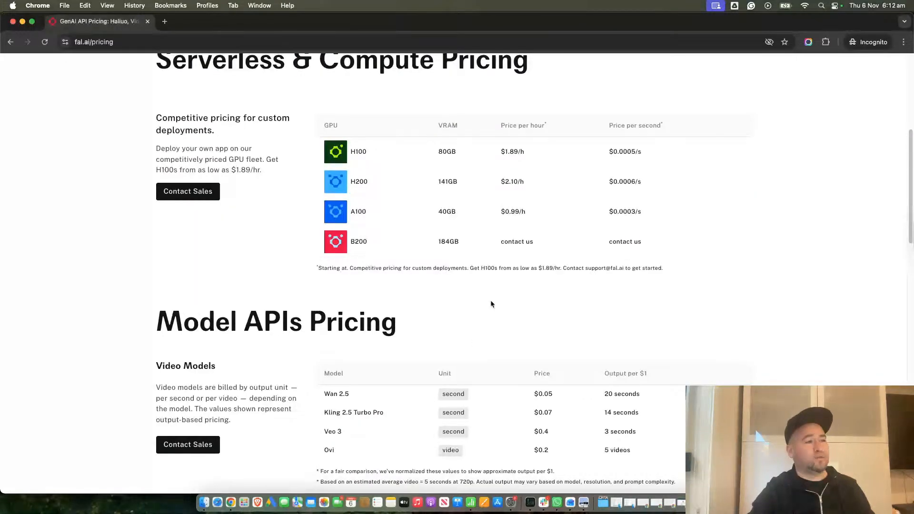
pyautogui.scroll(-1, 491, 304)
pyautogui.scroll(2, 488, 311)
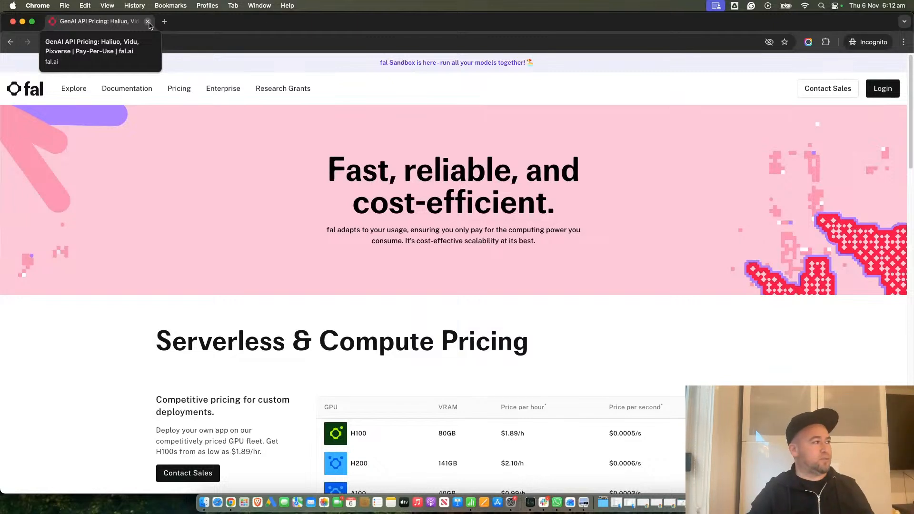
pyautogui.click(148, 21)
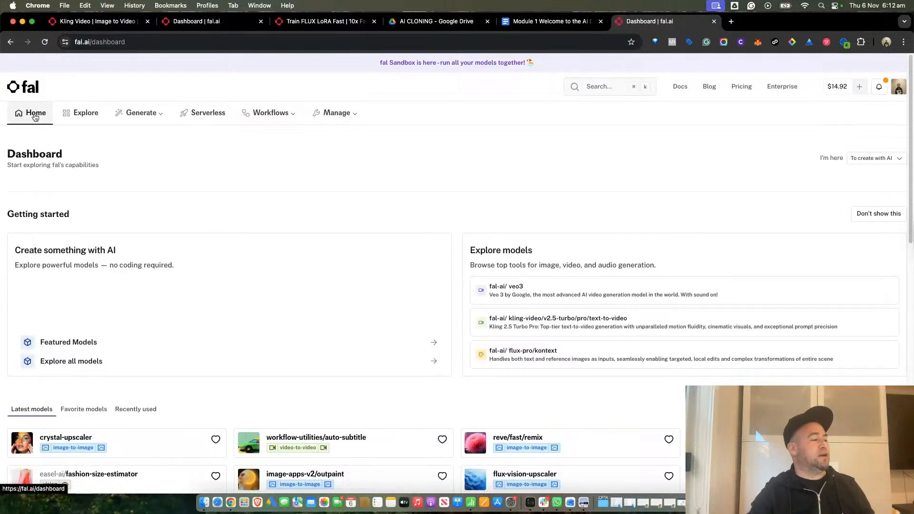
# Step: Open fal's Explore page and browse the recently added and image editing models
pyautogui.click(95, 119)
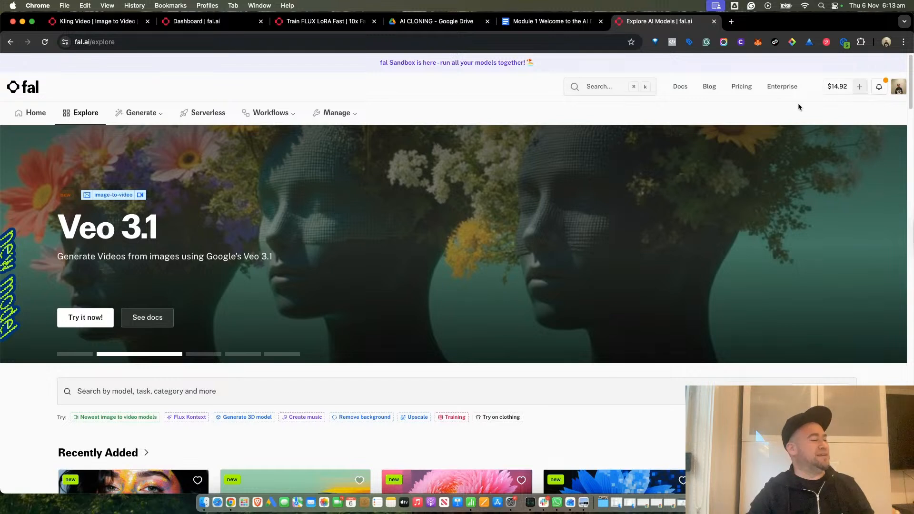
pyautogui.scroll(-5, 286, 390)
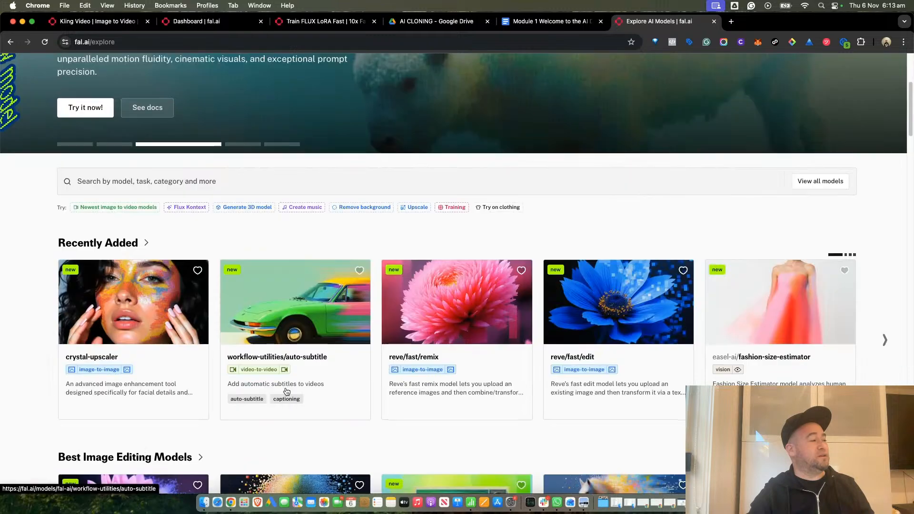
pyautogui.scroll(2, 286, 391)
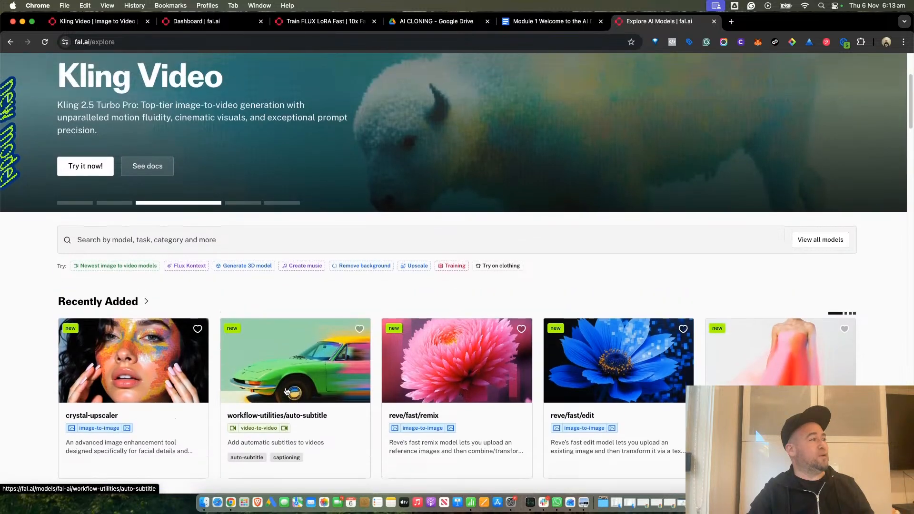
pyautogui.scroll(-3, 286, 391)
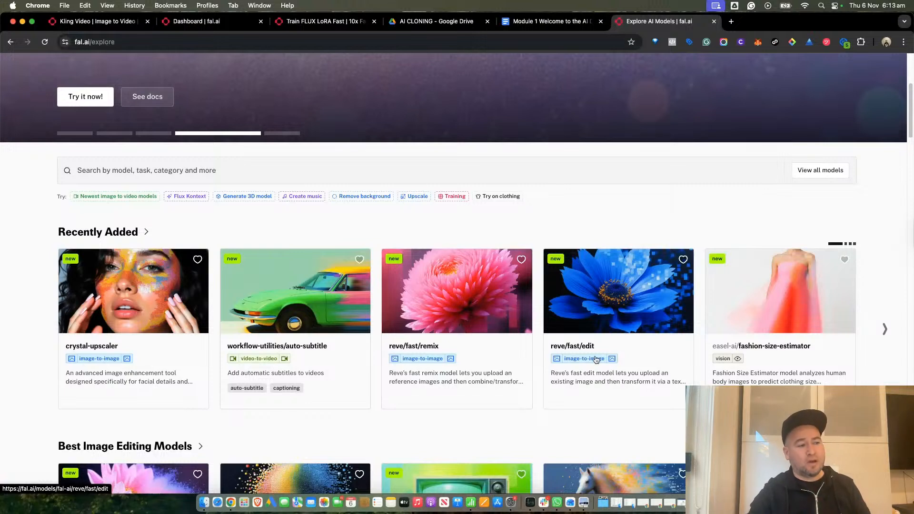
# Step: Examine the Explore page's model sections from image editing through Veo 3.1, Sora 2, recently used, Kontext and audio models
pyautogui.scroll(-1, 623, 372)
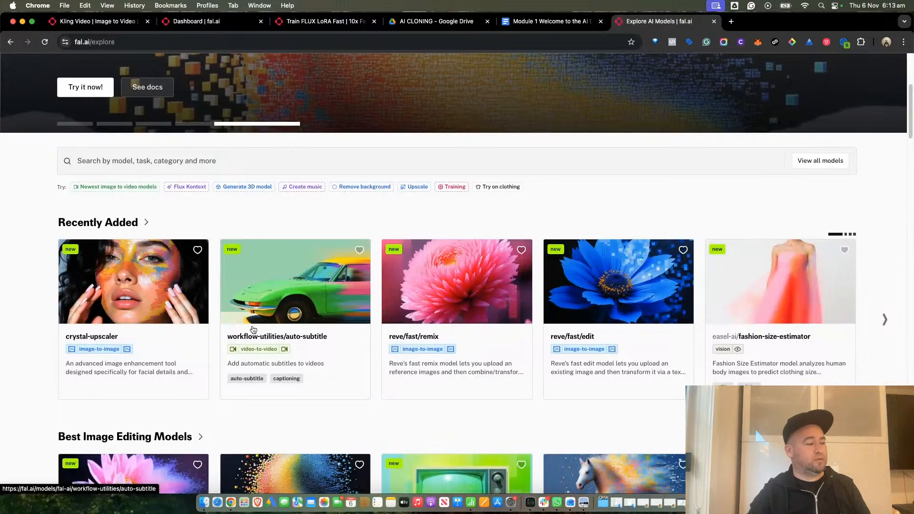
pyautogui.scroll(-5, 252, 322)
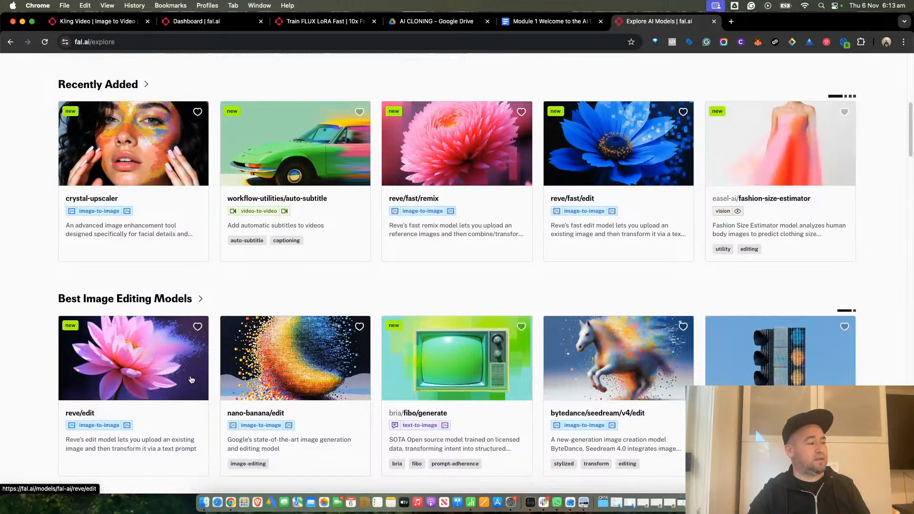
pyautogui.scroll(-2, 465, 431)
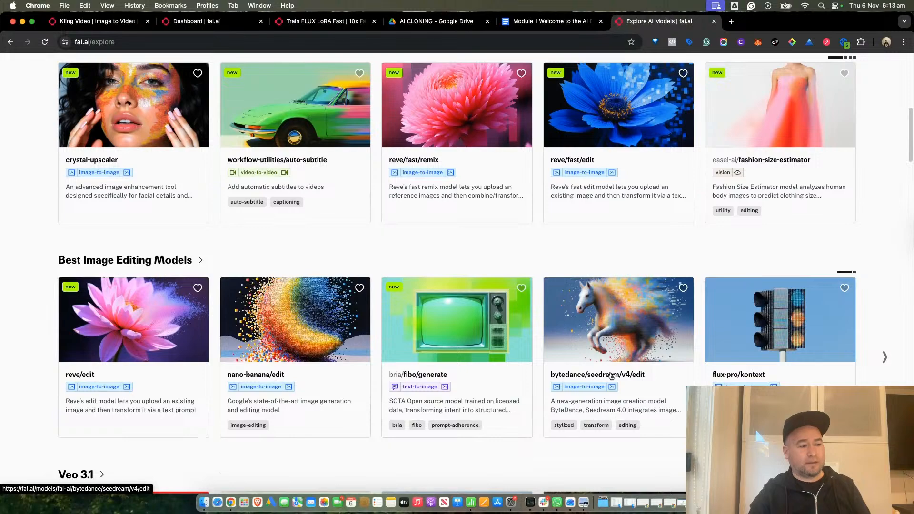
pyautogui.scroll(-8, 256, 386)
pyautogui.scroll(8, 257, 386)
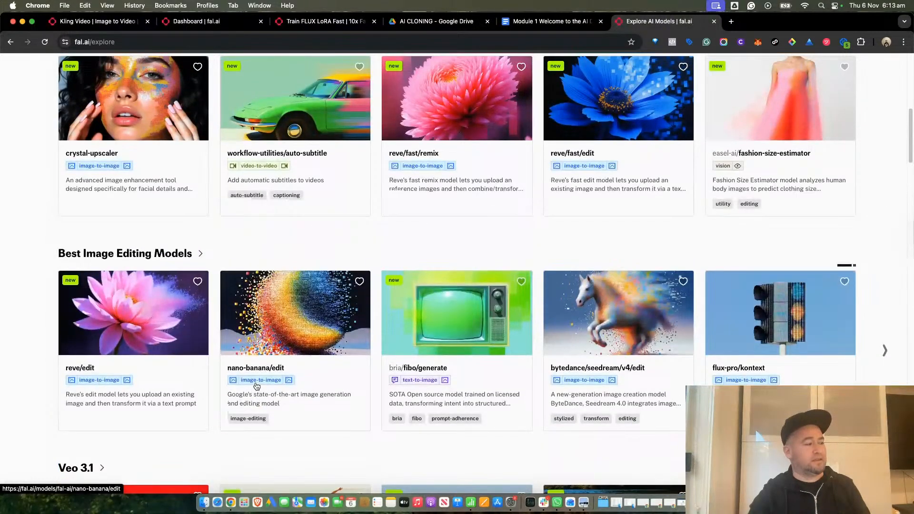
pyautogui.scroll(2, 256, 386)
pyautogui.scroll(-14, 252, 393)
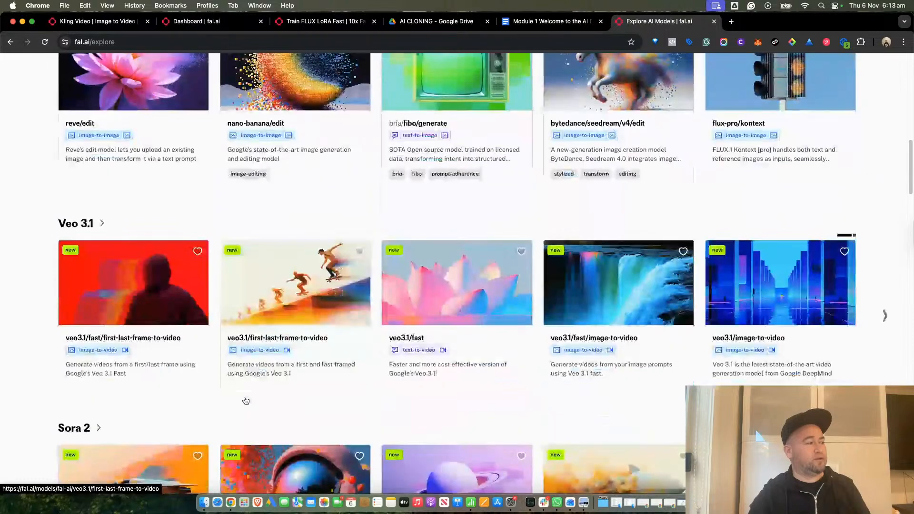
pyautogui.scroll(-9, 246, 400)
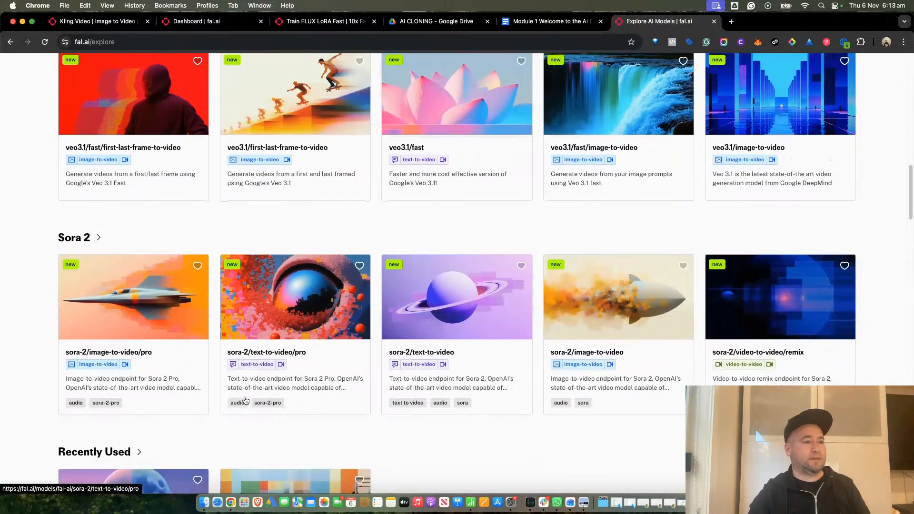
pyautogui.scroll(-18, 245, 400)
pyautogui.scroll(-20, 245, 400)
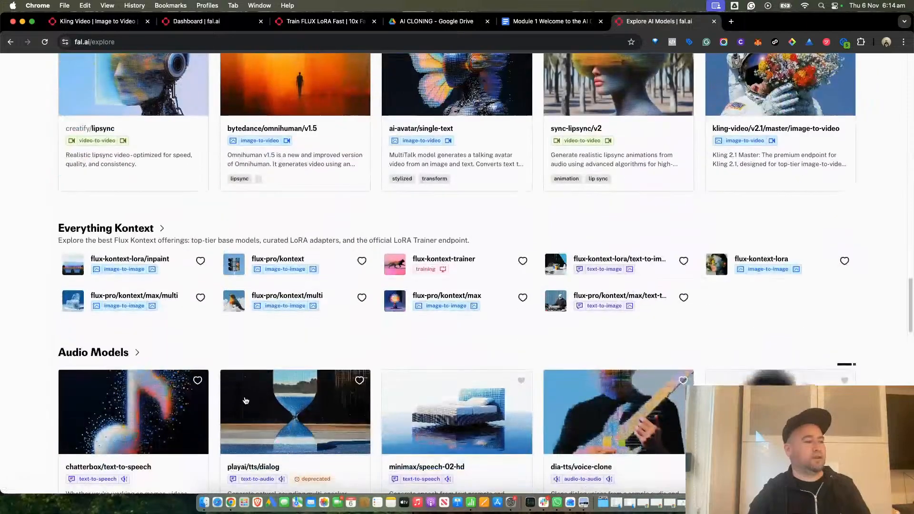
pyautogui.scroll(20, 245, 401)
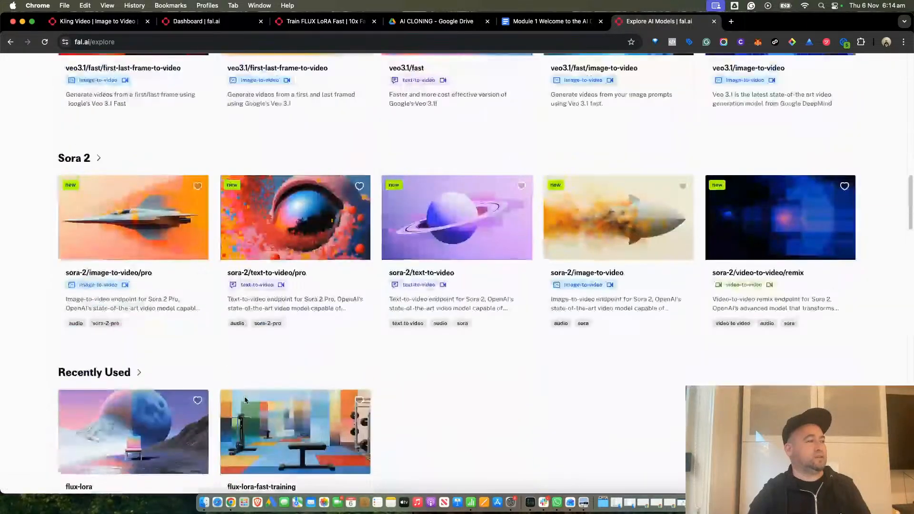
pyautogui.scroll(-19, 245, 400)
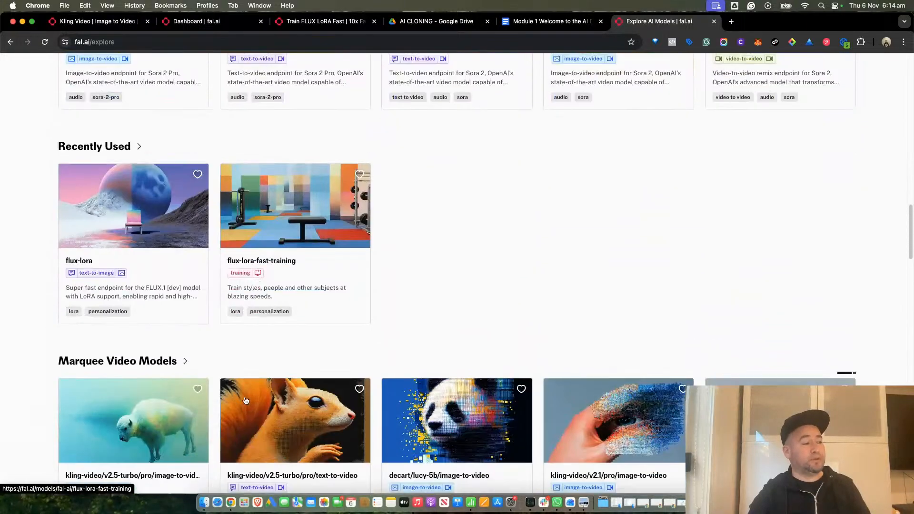
pyautogui.scroll(-20, 245, 401)
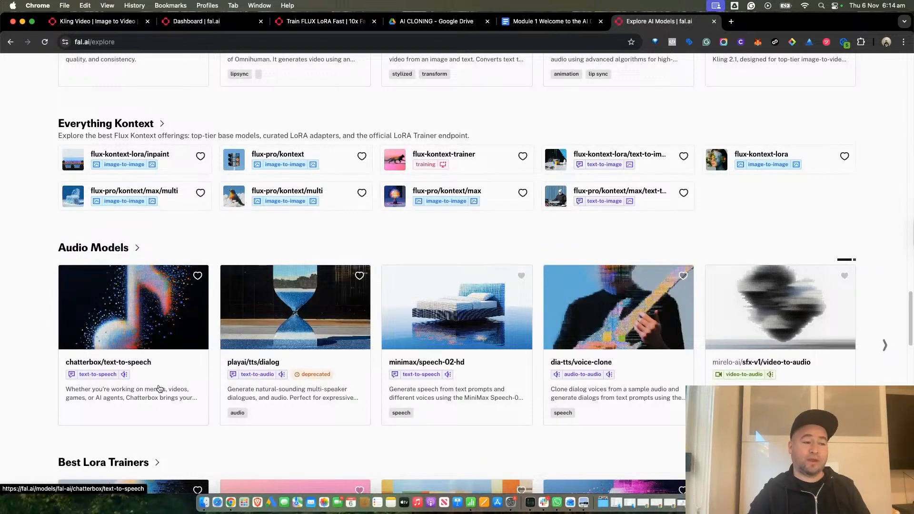
# Step: Examine the Best Lora Trainers section, and review the image editing, video, recently used and avatar models again
pyautogui.scroll(-1, 158, 388)
pyautogui.scroll(5, 159, 387)
pyautogui.scroll(-7, 160, 385)
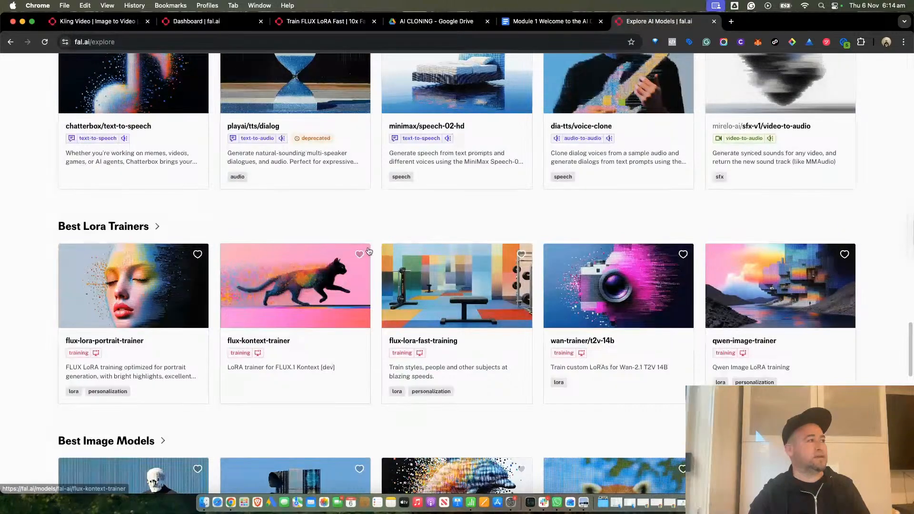
pyautogui.scroll(10, 369, 250)
pyautogui.scroll(15, 369, 251)
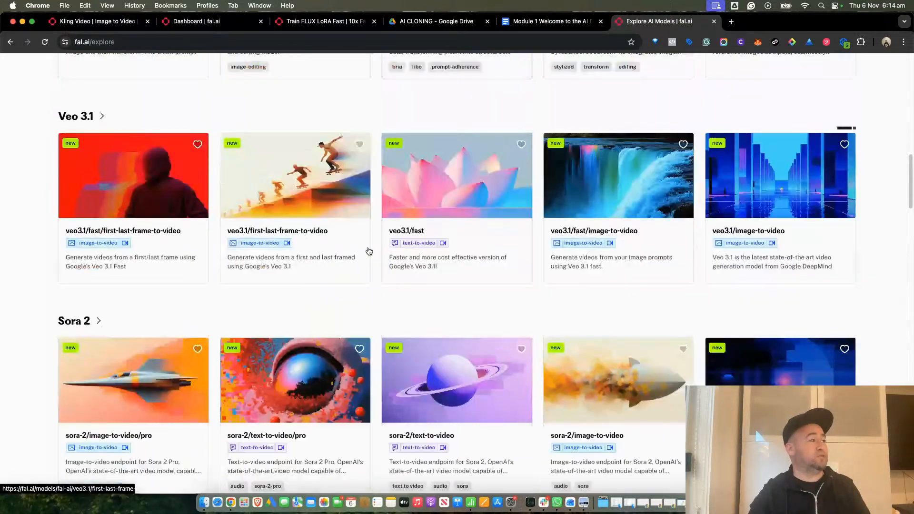
pyautogui.scroll(3, 369, 251)
pyautogui.scroll(-5, 369, 251)
pyautogui.scroll(10, 368, 251)
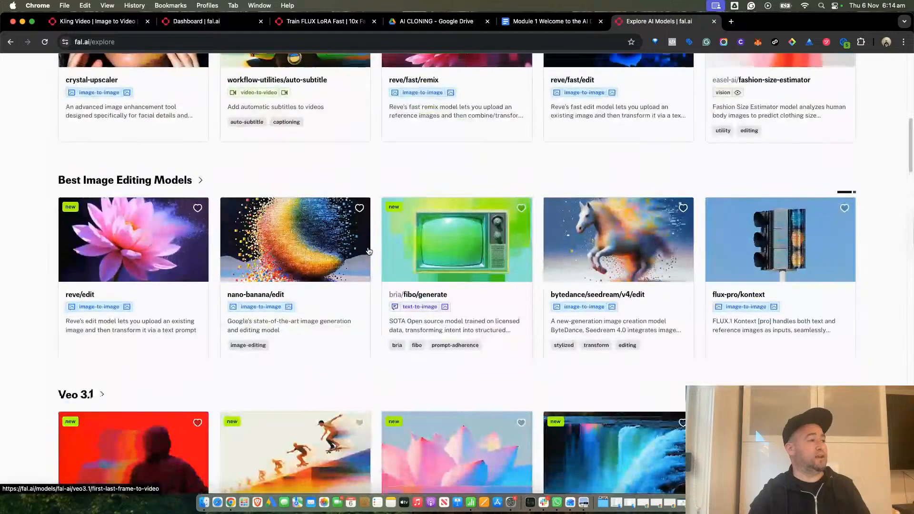
pyautogui.scroll(10, 368, 251)
pyautogui.scroll(-13, 369, 251)
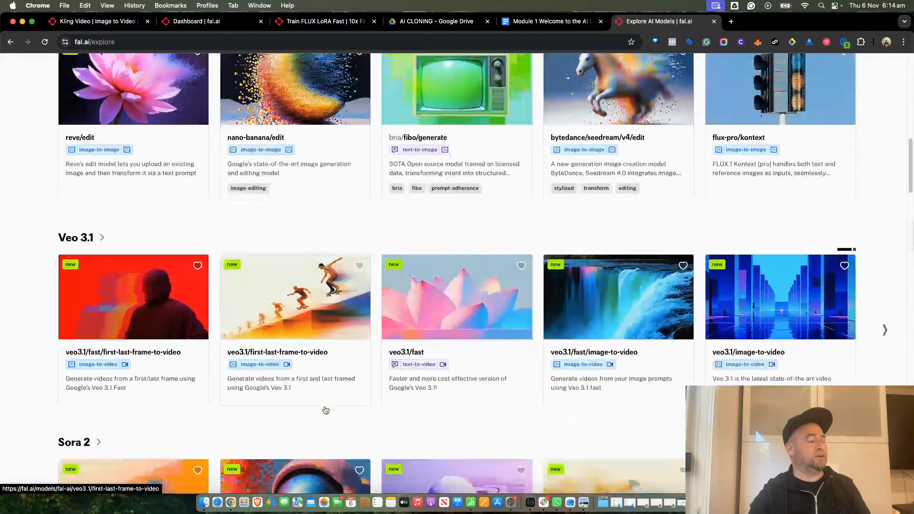
pyautogui.scroll(-9, 325, 410)
pyautogui.scroll(-2, 326, 410)
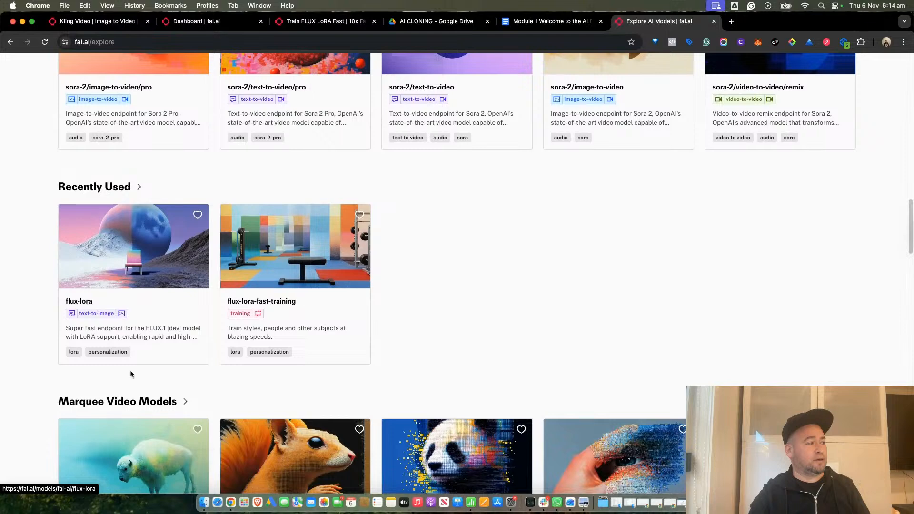
pyautogui.scroll(-5, 131, 371)
pyautogui.scroll(4, 133, 376)
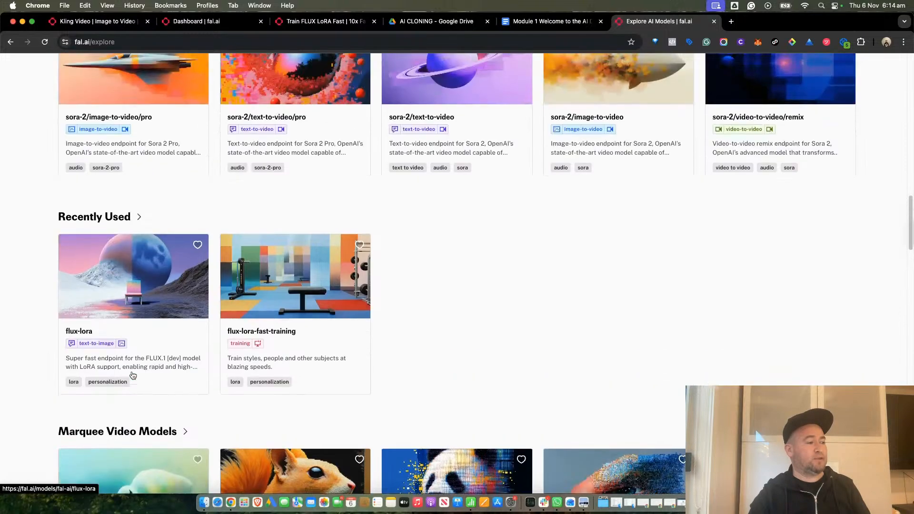
pyautogui.scroll(3, 132, 376)
pyautogui.scroll(-20, 133, 375)
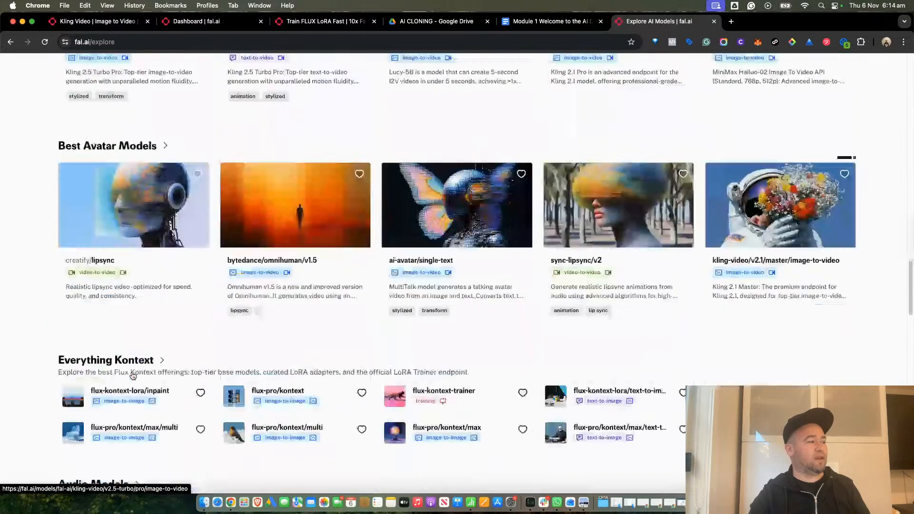
pyautogui.scroll(8, 133, 375)
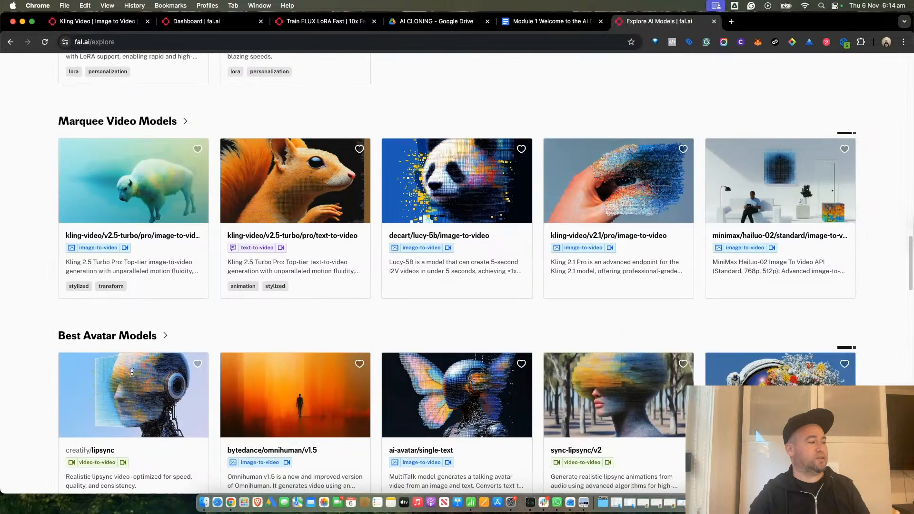
# Step: Search fal's model catalogue for "lora"
pyautogui.scroll(15, 132, 372)
pyautogui.click(120, 245)
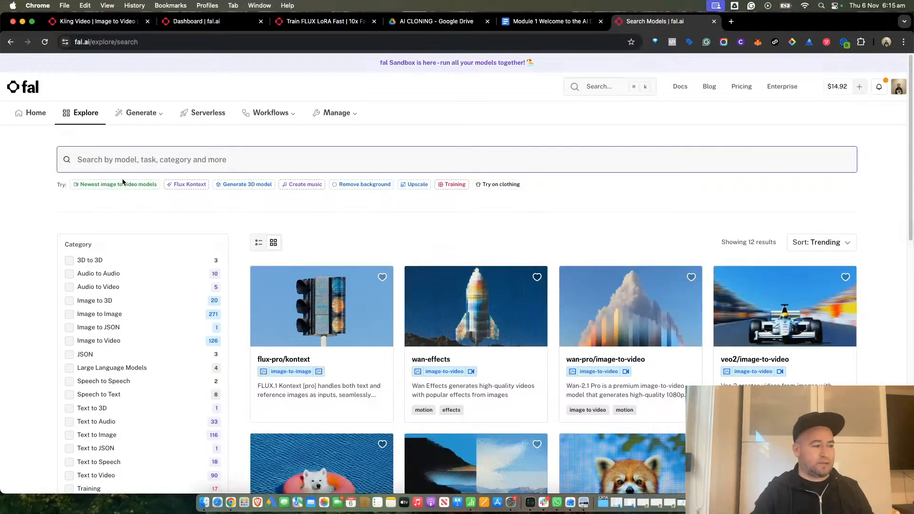
pyautogui.write('lo')
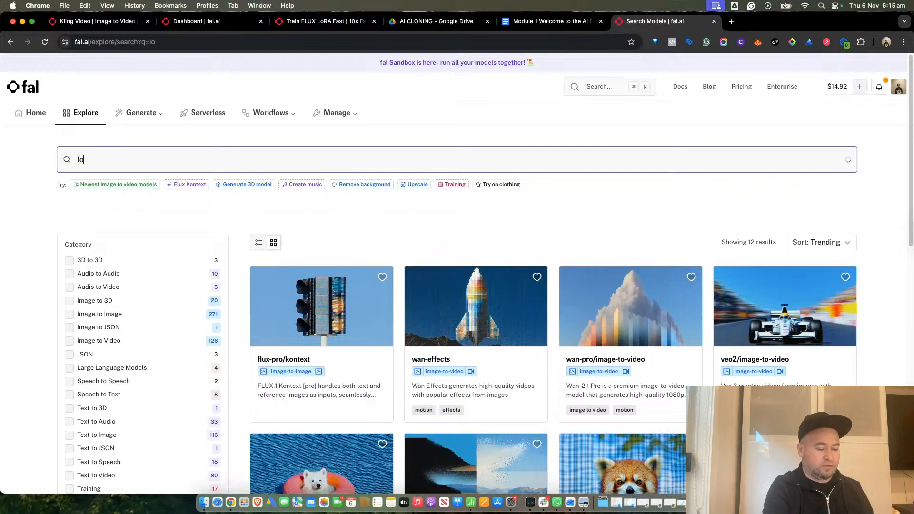
pyautogui.write('ro')
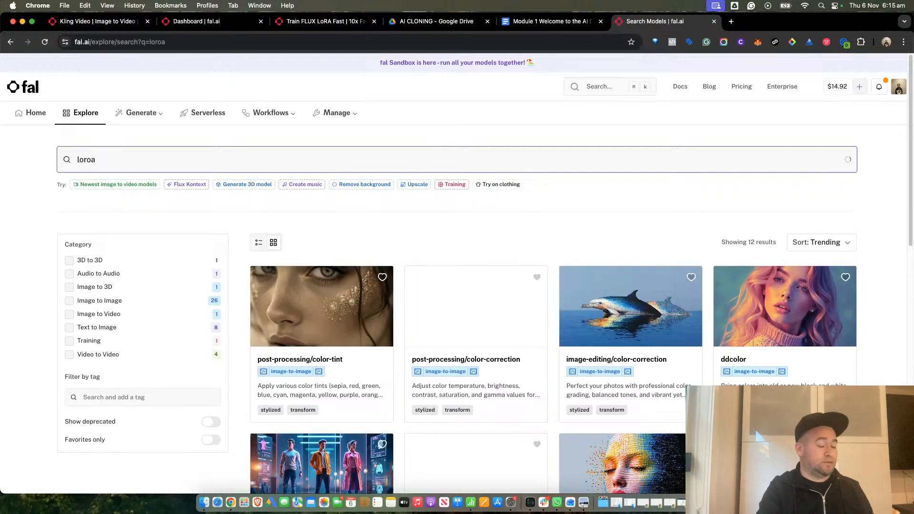
pyautogui.press('BackSpace')
pyautogui.write('a')
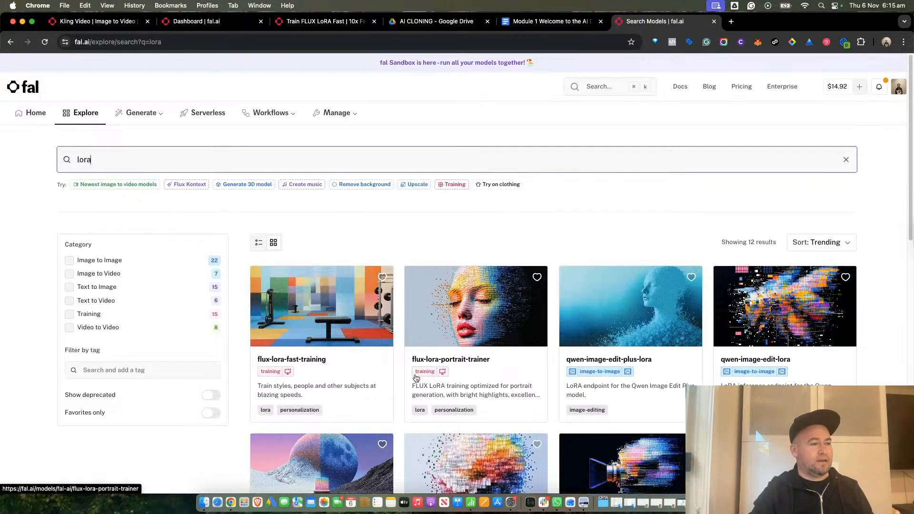
# Step: Open the flux-lora-fast-training model from the dashboard's recently used models, and switch to the photo-pato folder in Finder
pyautogui.click(41, 121)
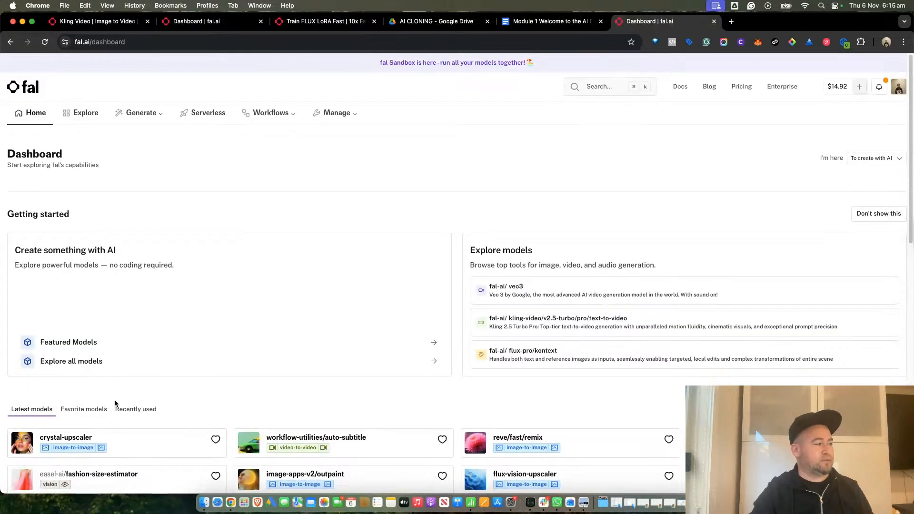
pyautogui.click(125, 408)
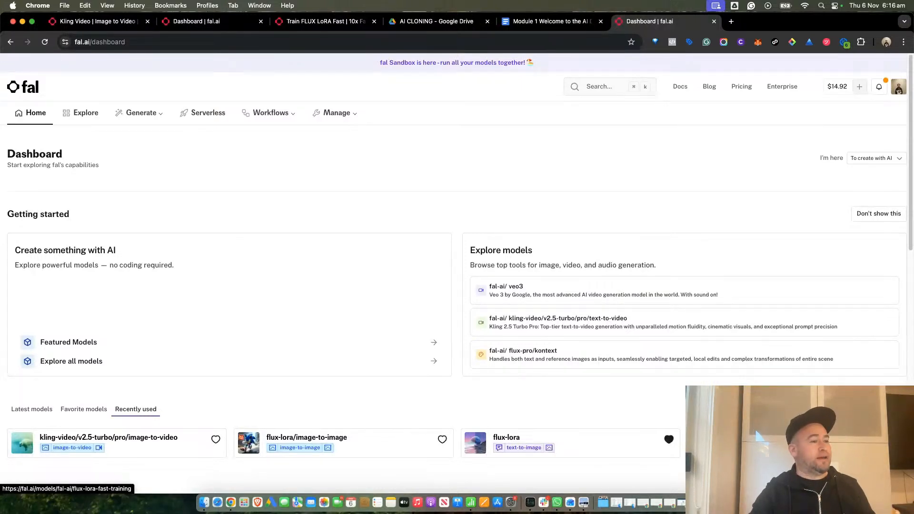
pyautogui.click(733, 440)
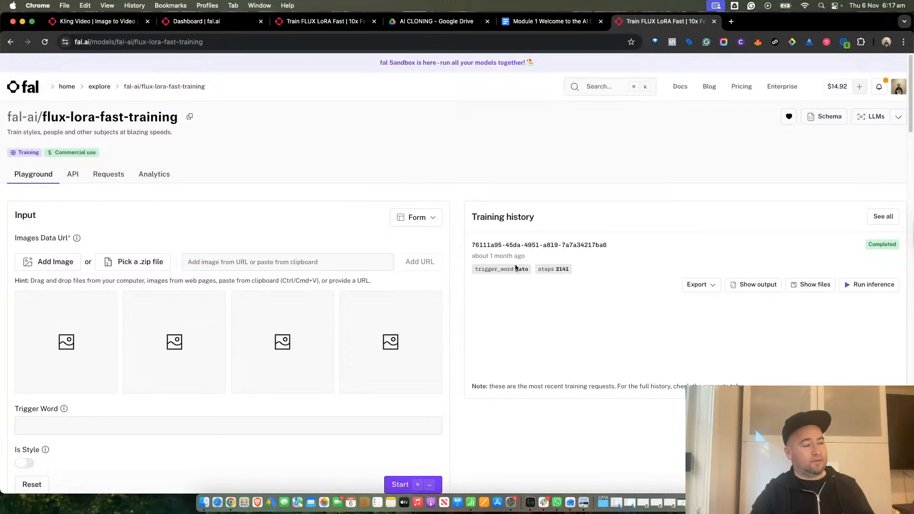
pyautogui.click(204, 503)
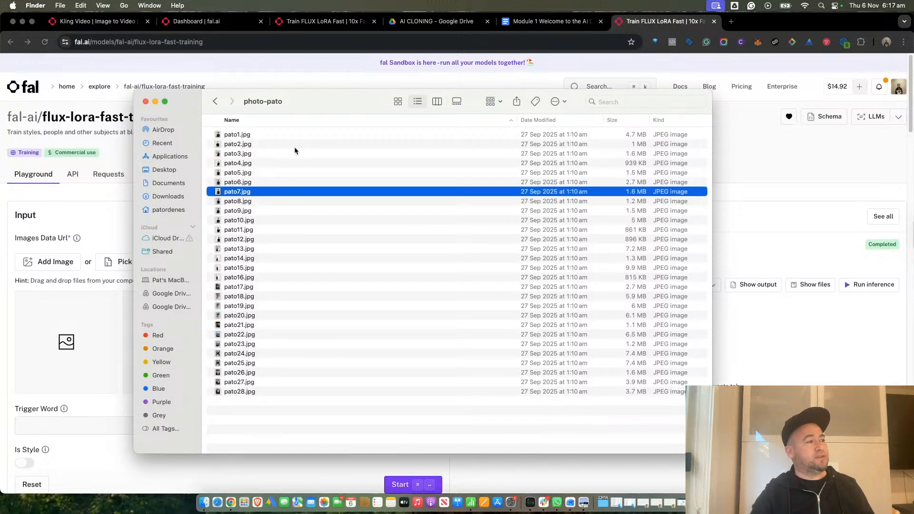
pyautogui.click(264, 135)
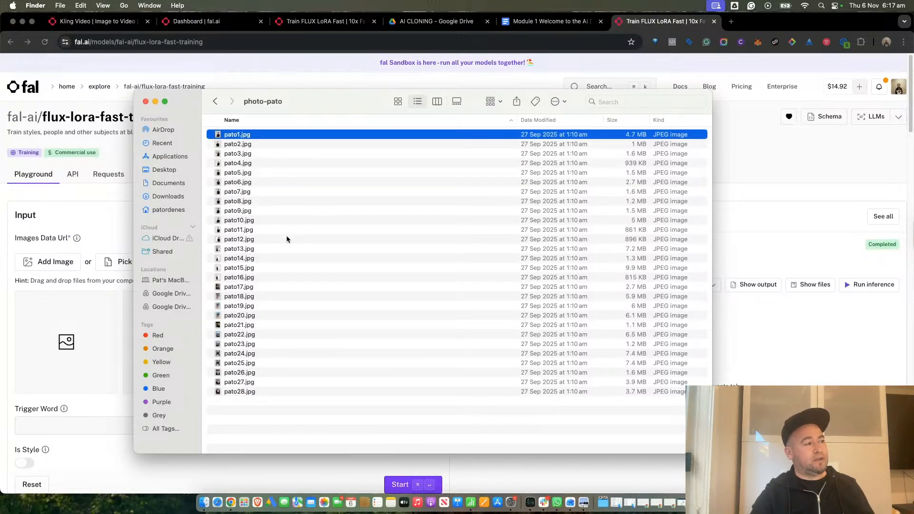
pyautogui.keyDown('shift'); pyautogui.click(265, 390); pyautogui.keyUp('shift')
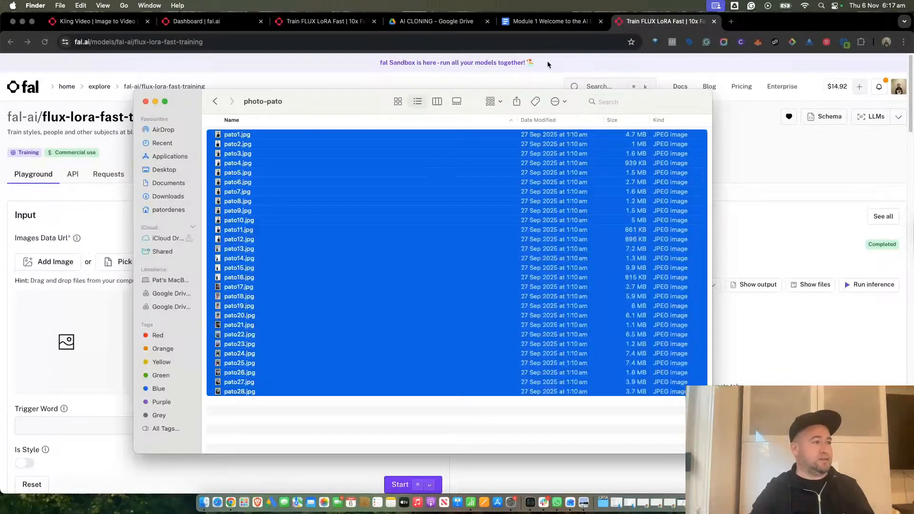
pyautogui.rightClick(466, 184)
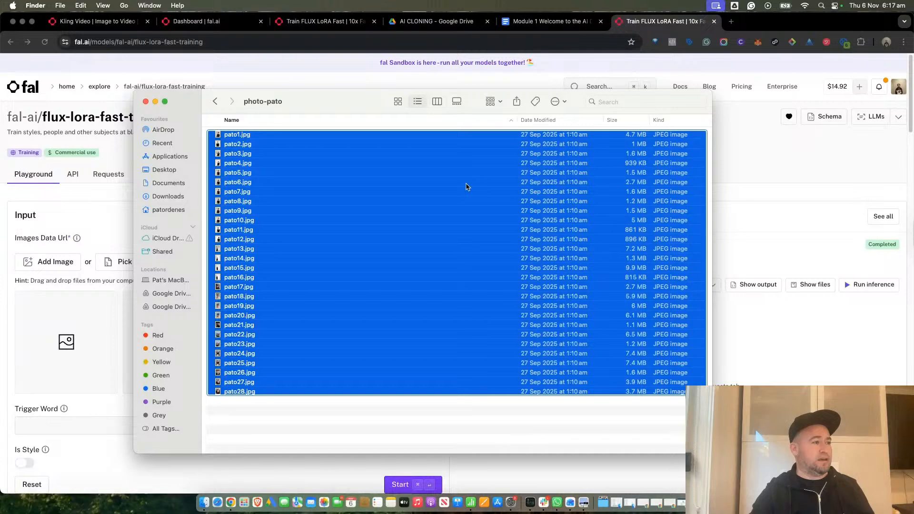
pyautogui.click(478, 254)
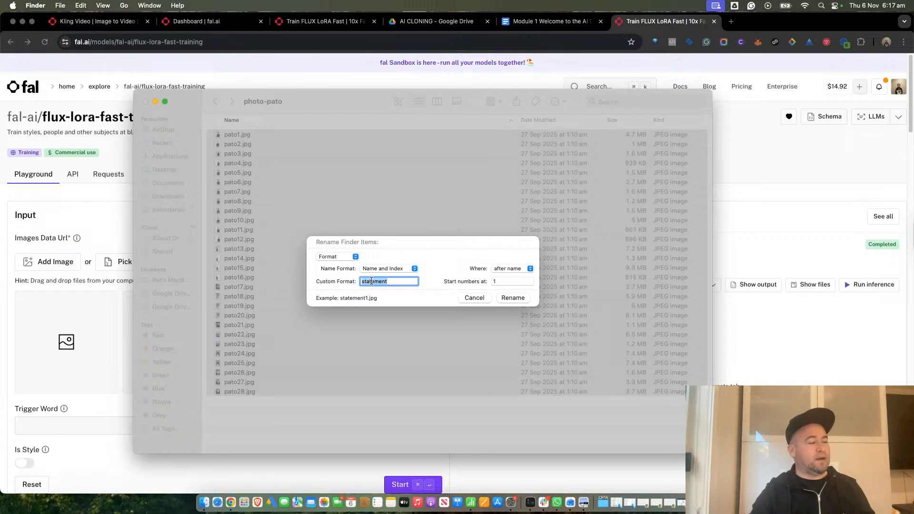
pyautogui.click(474, 299)
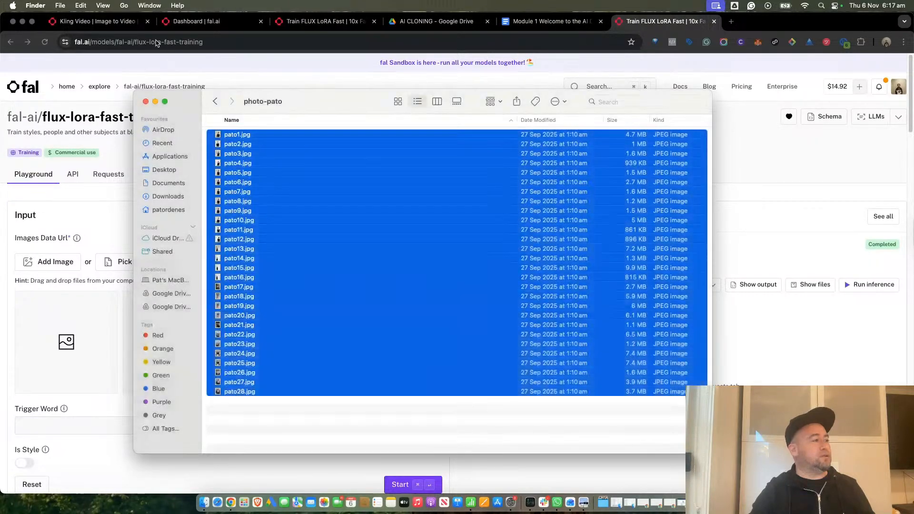
# Step: Duplicate the photo-pato folder in Downloads and open the copy
pyautogui.click(216, 101)
pyautogui.click(229, 134)
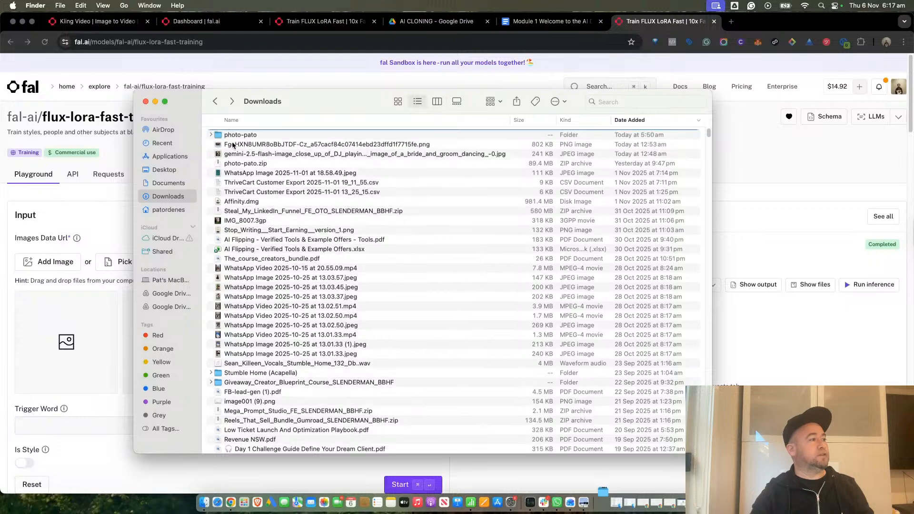
pyautogui.press('super+d')
pyautogui.doubleClick(233, 136)
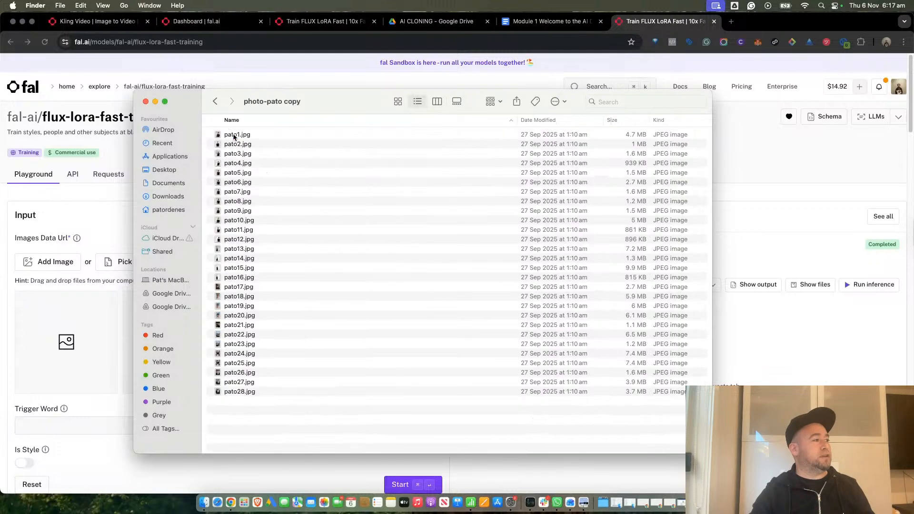
# Step: Batch-rename all the photos in the photo-pato copy folder to youtube plus an index after the name, starting at 1
pyautogui.click(236, 137)
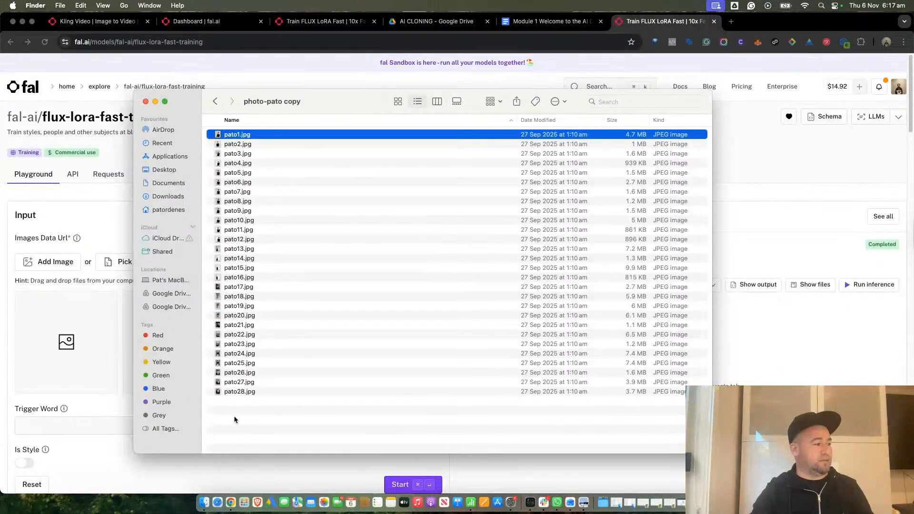
pyautogui.keyDown('shift'); pyautogui.click(241, 394); pyautogui.keyUp('shift')
pyautogui.rightClick(245, 311)
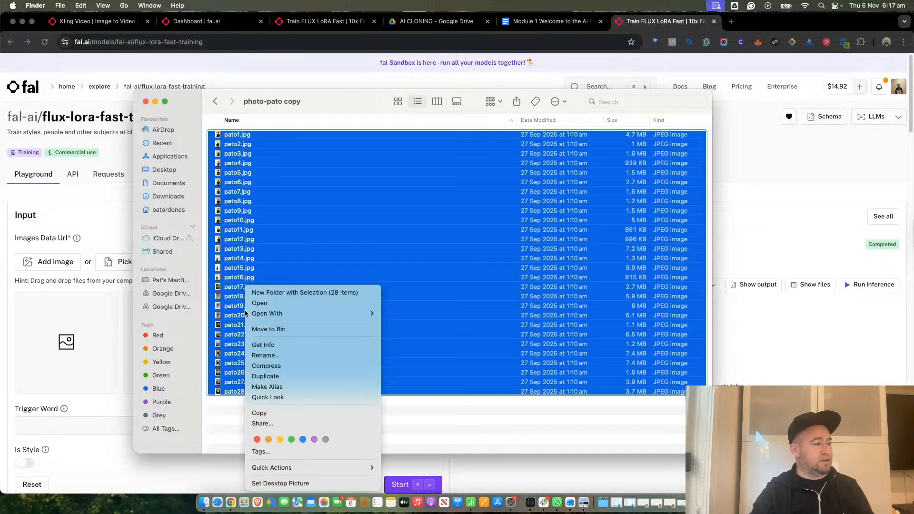
pyautogui.moveTo(274, 318)
pyautogui.click(282, 355)
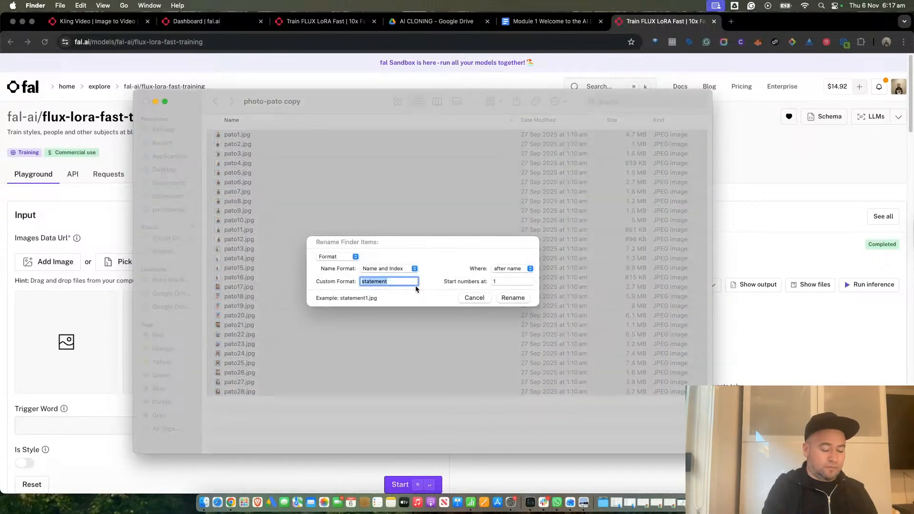
pyautogui.write('youtu')
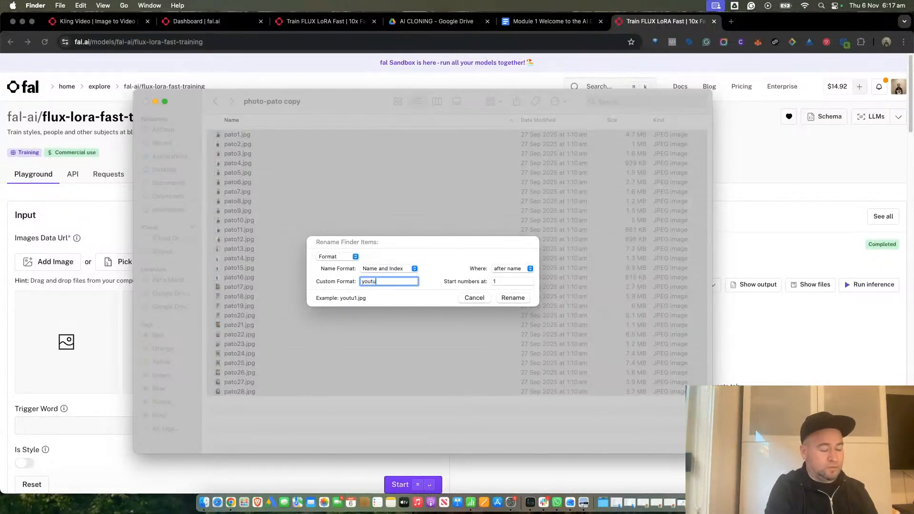
pyautogui.write('be')
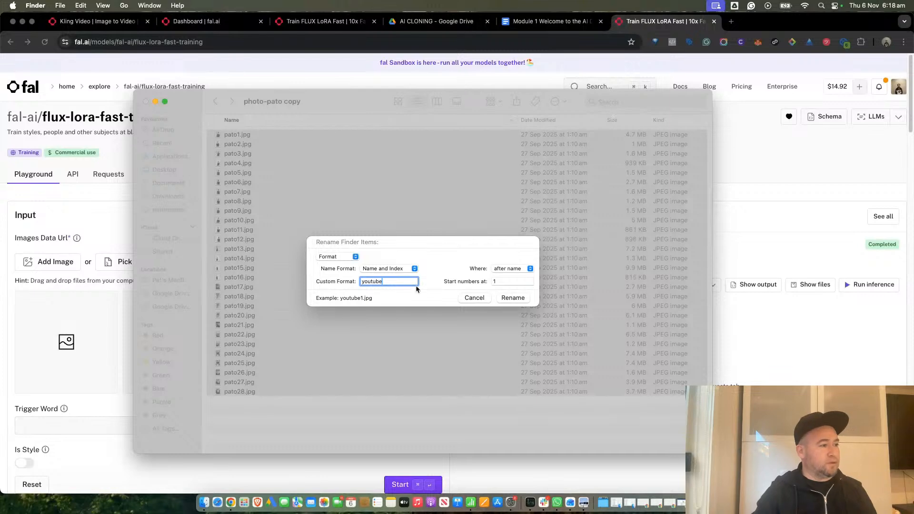
pyautogui.click(518, 299)
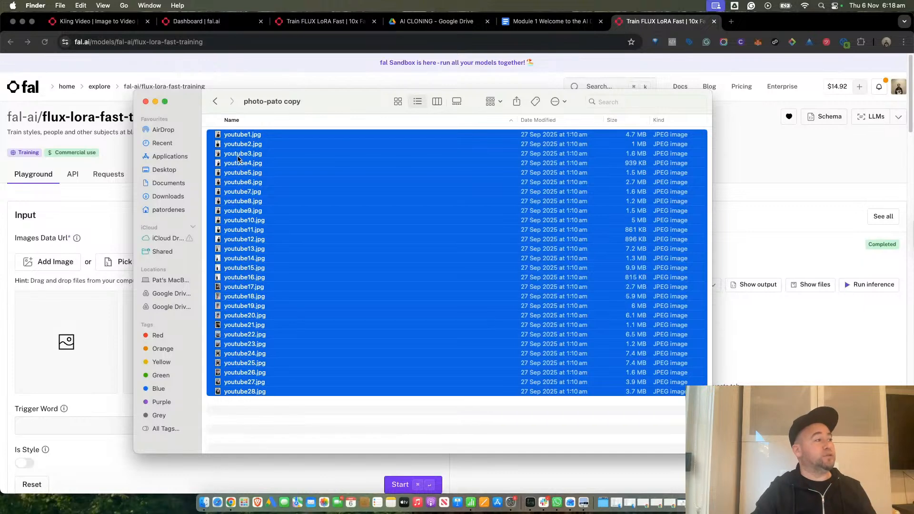
# Step: Return to Downloads and rename the photo-pato copy folder as photo-youtube
pyautogui.click(215, 102)
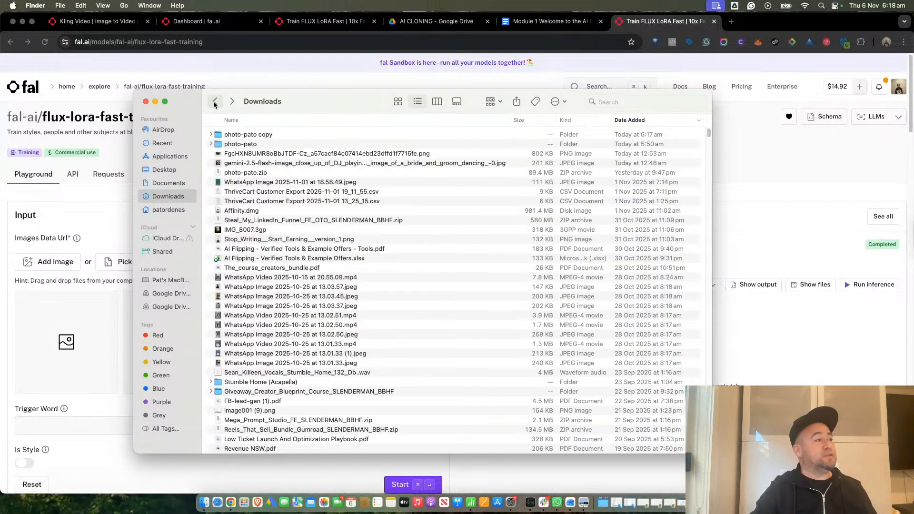
pyautogui.click(245, 137)
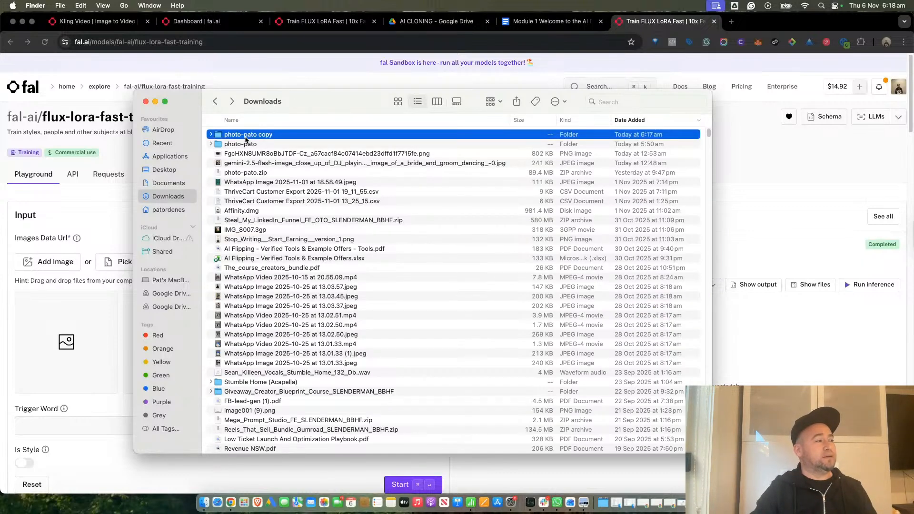
pyautogui.press('Return')
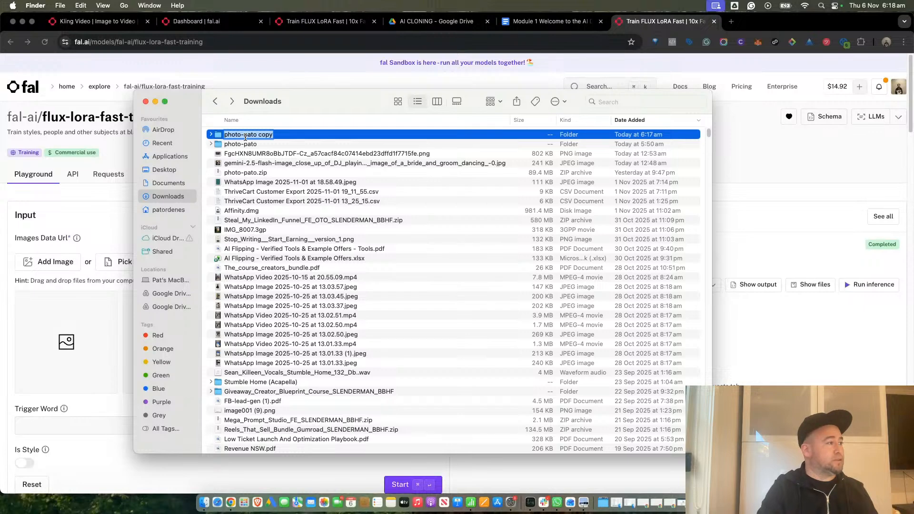
pyautogui.press('Right')
pyautogui.press('BackSpace')
pyautogui.press('BackSpace')
pyautogui.press('BackSpace')
pyautogui.press('BackSpace')
pyautogui.press('BackSpace')
pyautogui.press('BackSpace')
pyautogui.press('BackSpace')
pyautogui.press('BackSpace')
pyautogui.press('BackSpace')
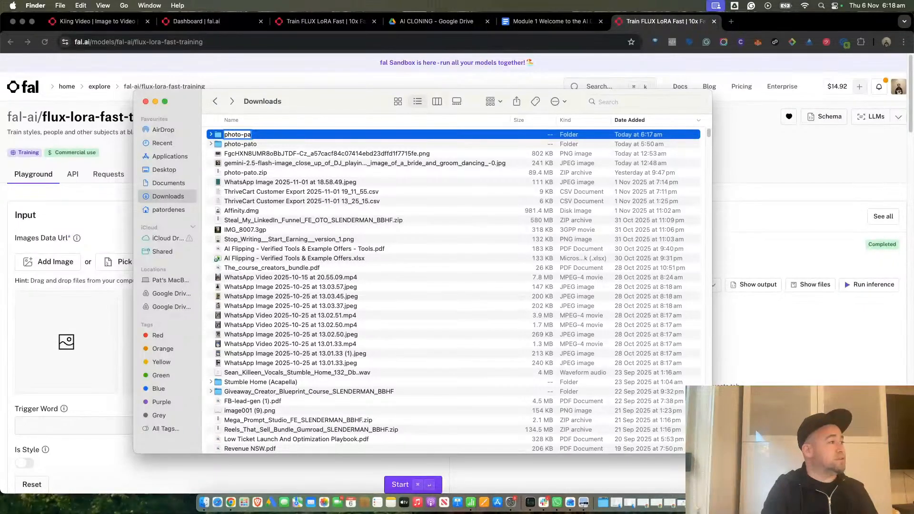
pyautogui.write('youtube')
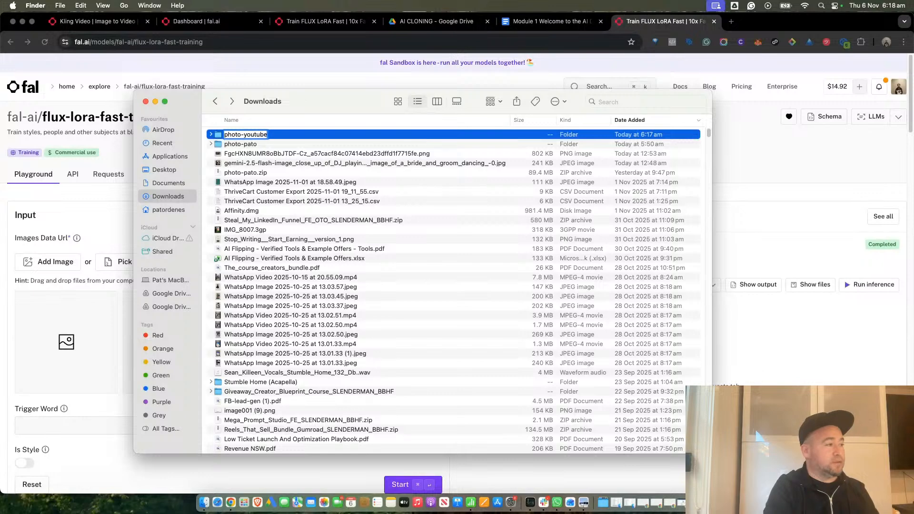
pyautogui.press('Return')
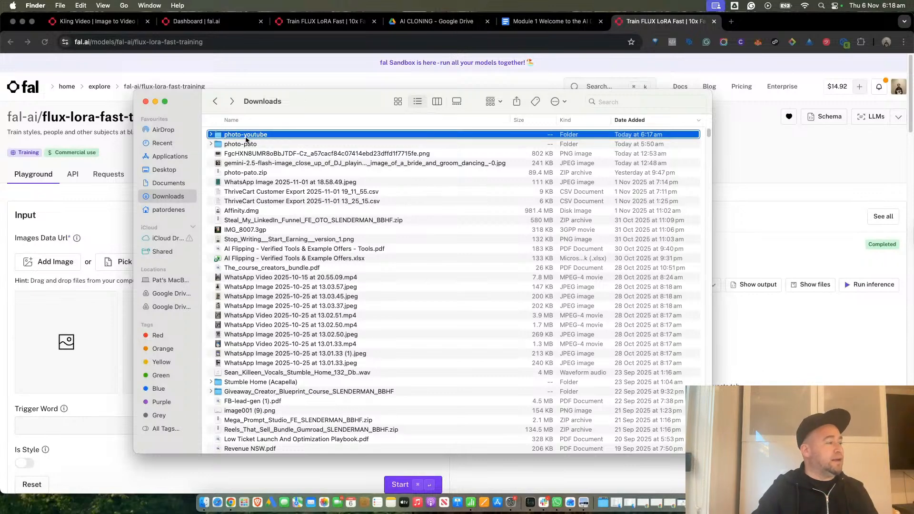
# Step: Compress the photo-youtube folder and load photo-youtube.zip as the image data in fal's flux-lora-fast-training form
pyautogui.rightClick(246, 136)
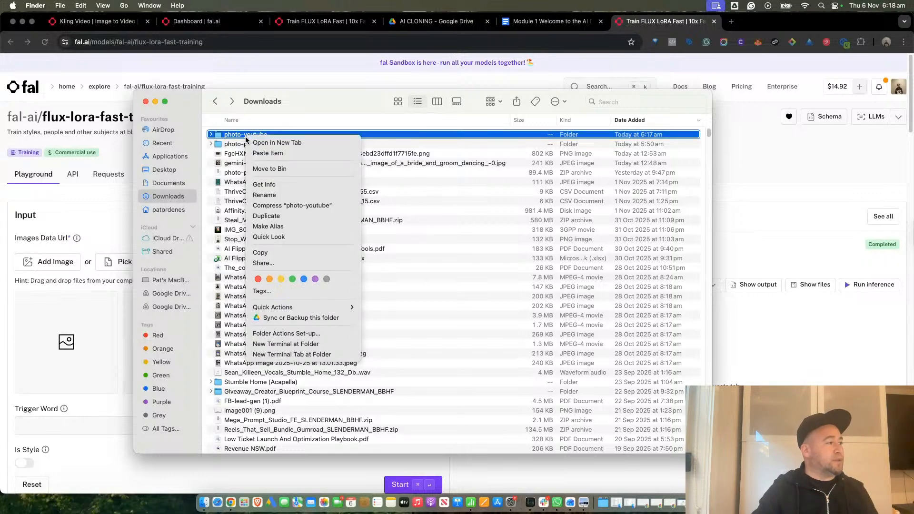
pyautogui.click(273, 206)
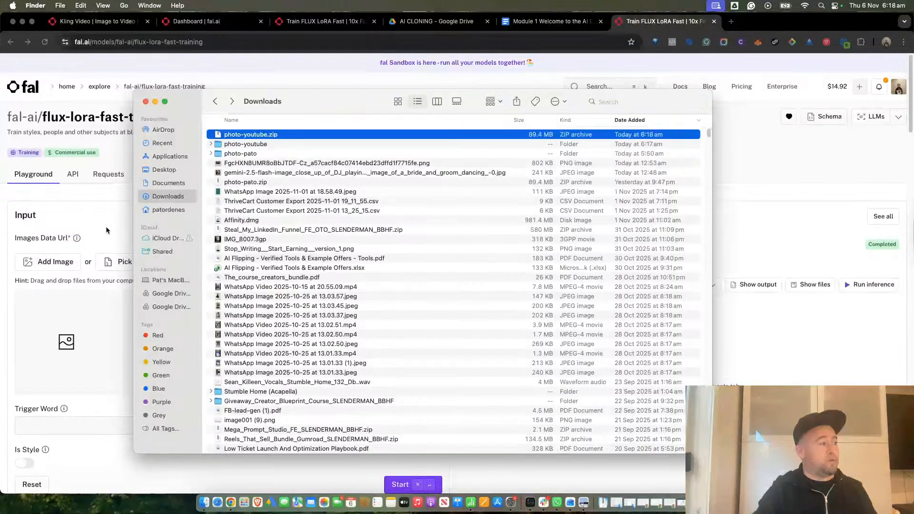
pyautogui.click(108, 246)
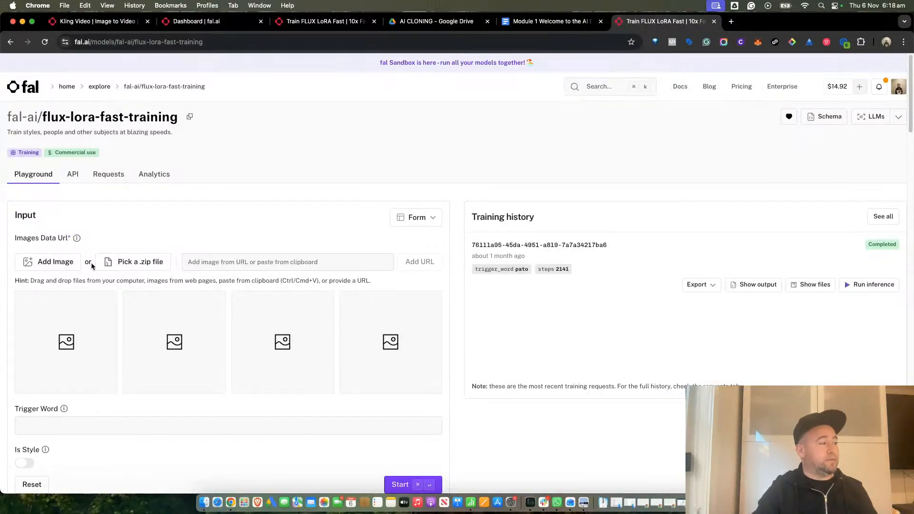
pyautogui.click(138, 268)
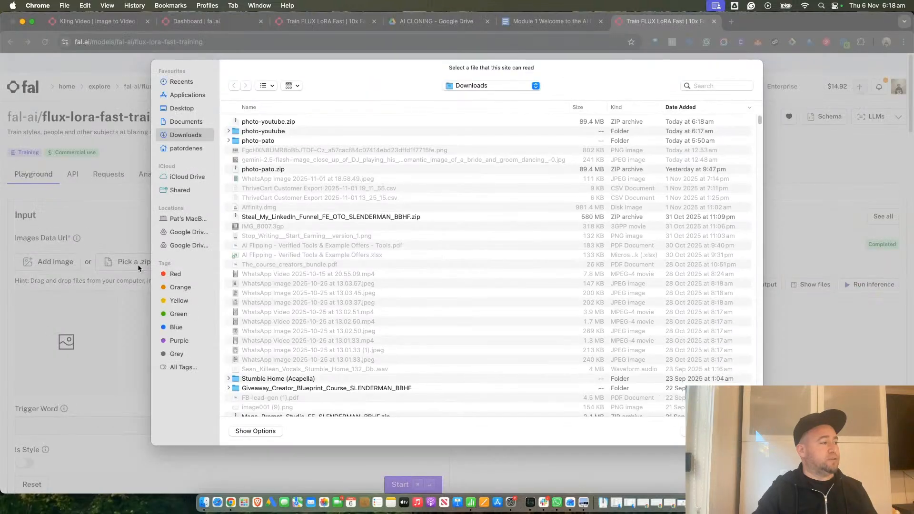
pyautogui.doubleClick(295, 122)
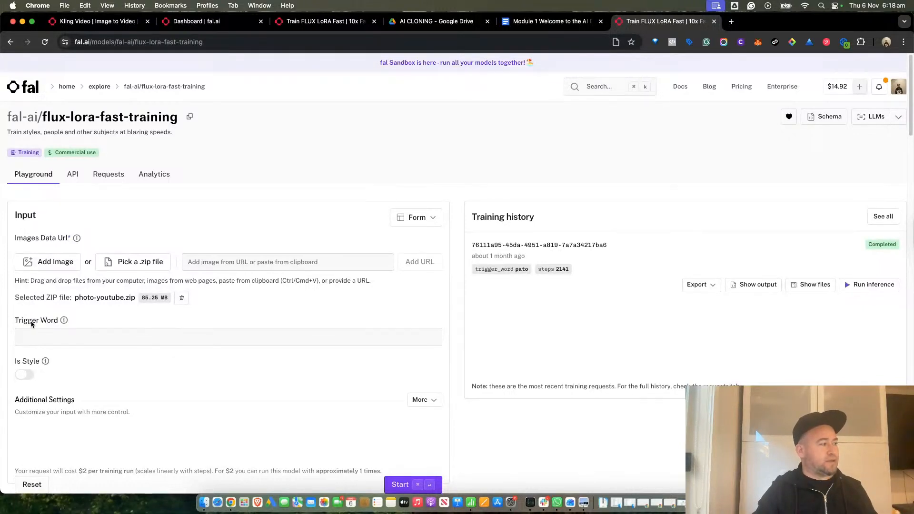
# Step: Set the trigger word to youtube and read the explanation of the Is Style option
pyautogui.click(111, 339)
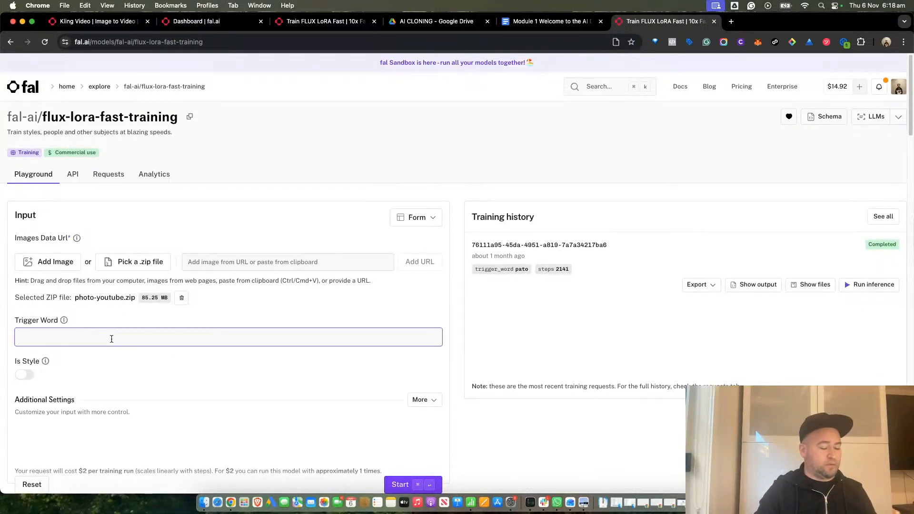
pyautogui.write('you')
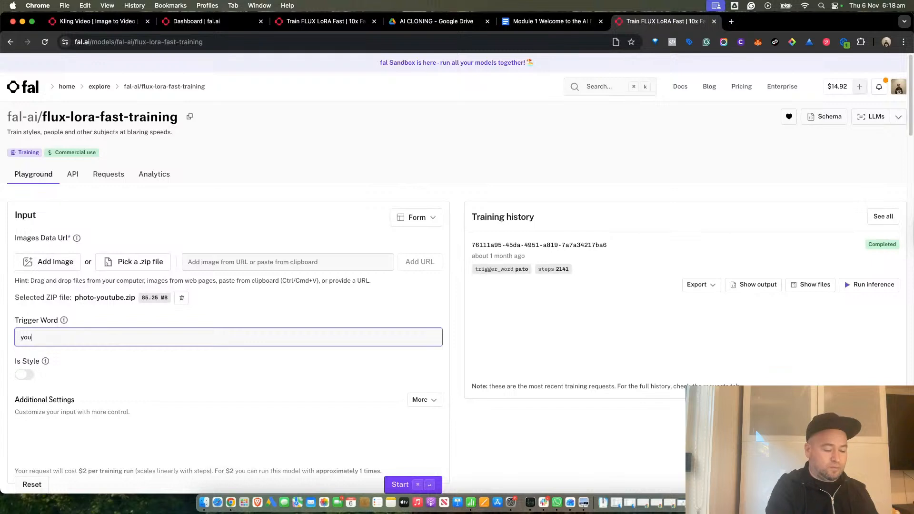
pyautogui.write('tube')
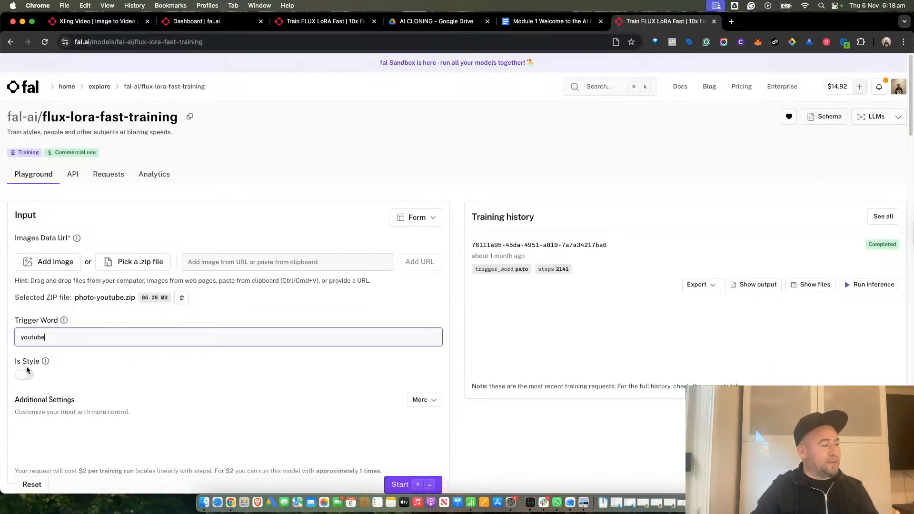
pyautogui.scroll(-1, 27, 370)
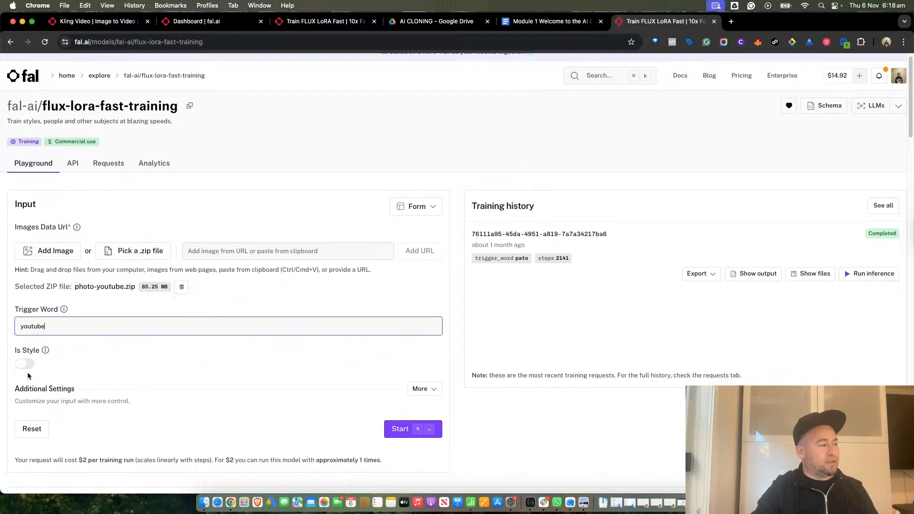
pyautogui.scroll(-2, 29, 375)
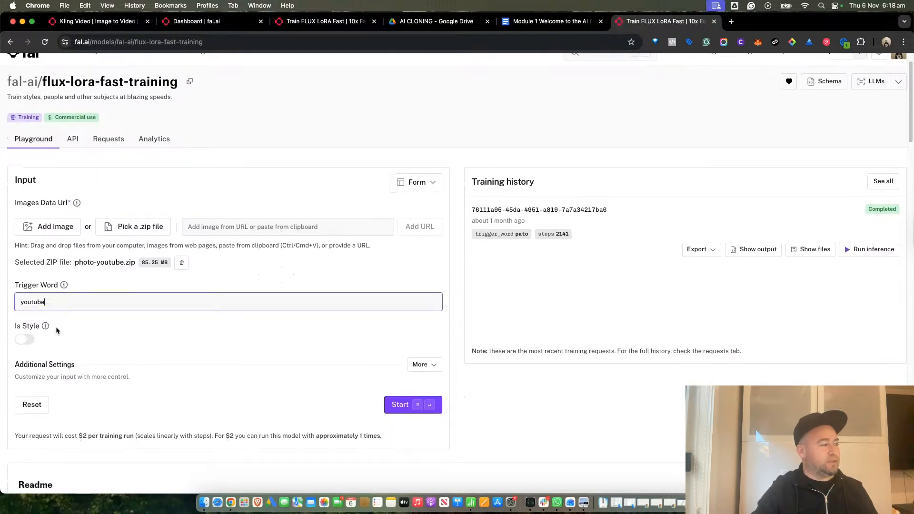
pyautogui.click(46, 327)
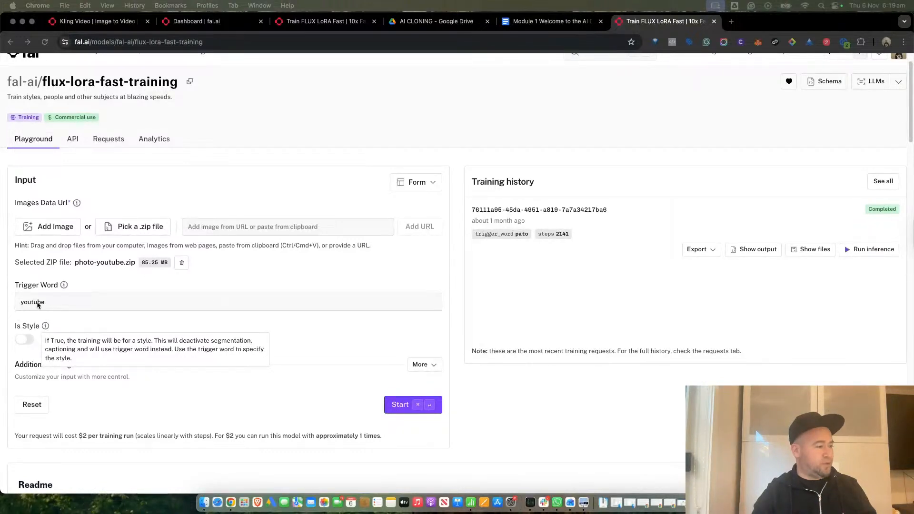
# Step: Expand the additional settings and set the LoRA training steps to 2141, matching the previous run in the training history
pyautogui.click(429, 367)
pyautogui.scroll(-5, 254, 364)
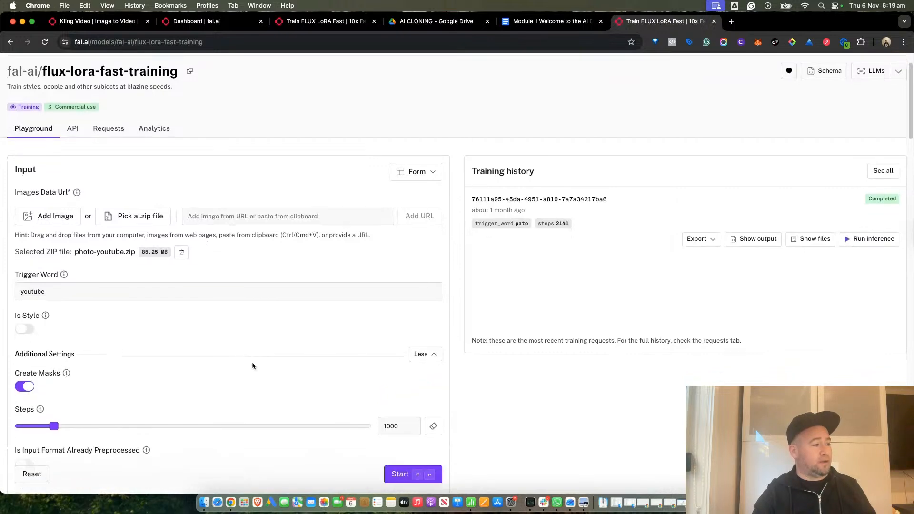
pyautogui.scroll(3, 252, 362)
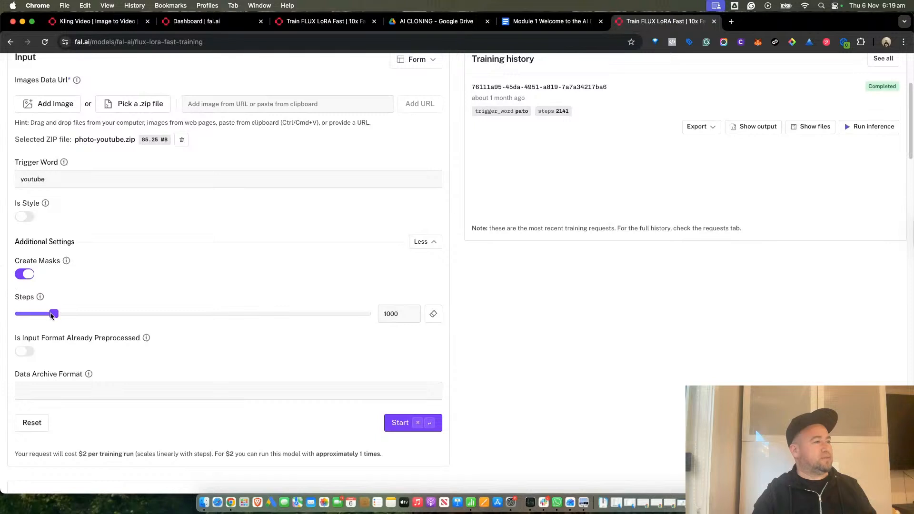
pyautogui.scroll(1, 605, 157)
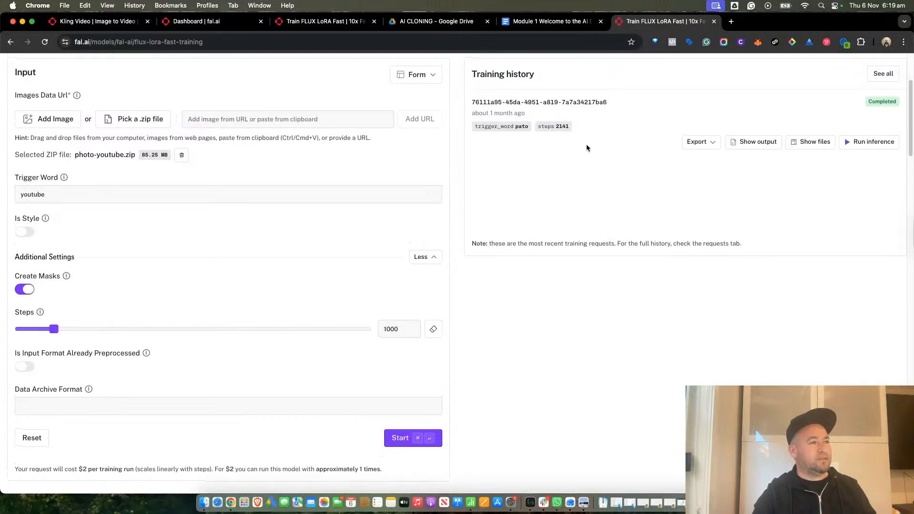
pyautogui.moveTo(473, 75); pyautogui.dragTo(560, 136)
pyautogui.click(561, 135)
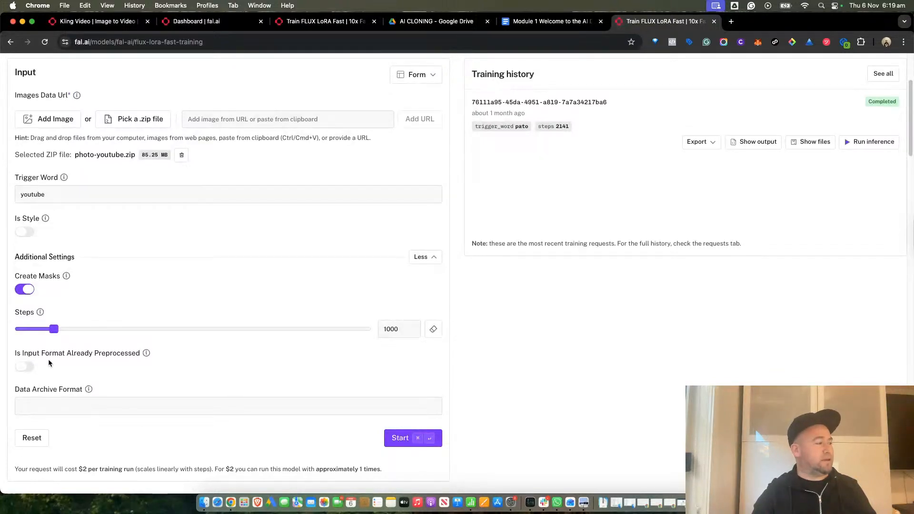
pyautogui.moveTo(56, 332); pyautogui.dragTo(103, 338)
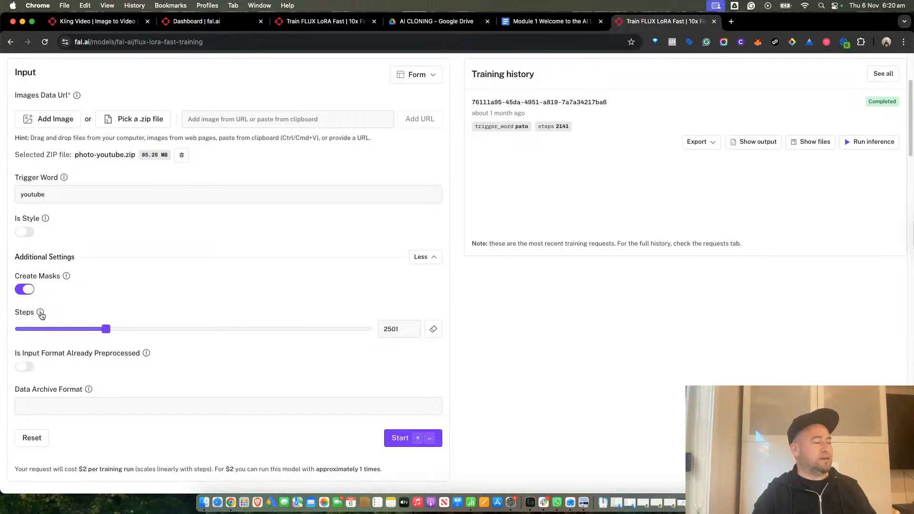
pyautogui.moveTo(41, 315)
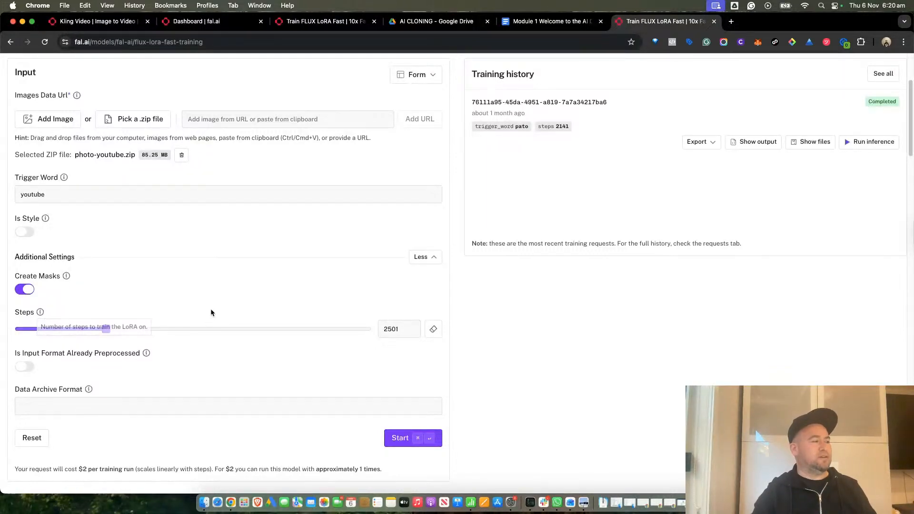
pyautogui.moveTo(101, 332)
pyautogui.mouseDown()
pyautogui.moveTo(514, 351)
pyautogui.moveTo(305, 333)
pyautogui.moveTo(314, 345)
pyautogui.moveTo(394, 351)
pyautogui.moveTo(91, 338)
pyautogui.mouseUp()
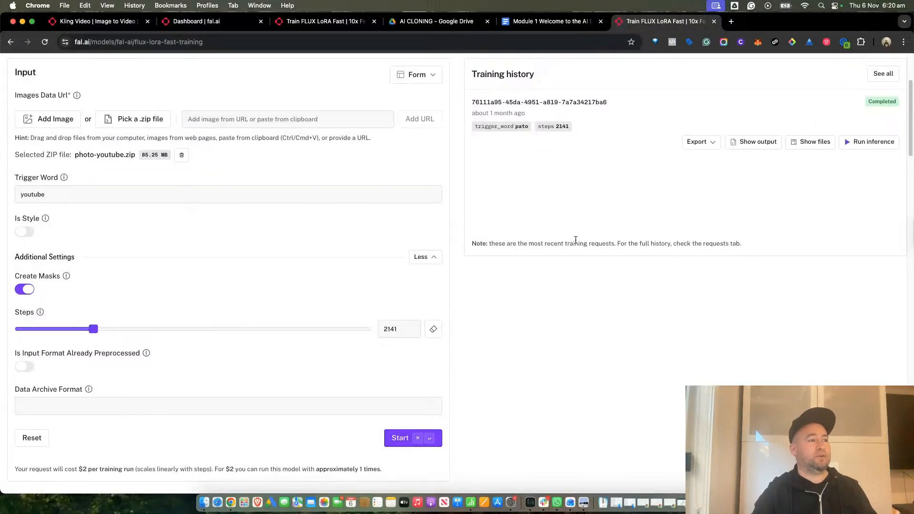
# Step: Open inference for the completed training run and place the cursor after the trigger word pato in the prompt
pyautogui.scroll(3, 580, 257)
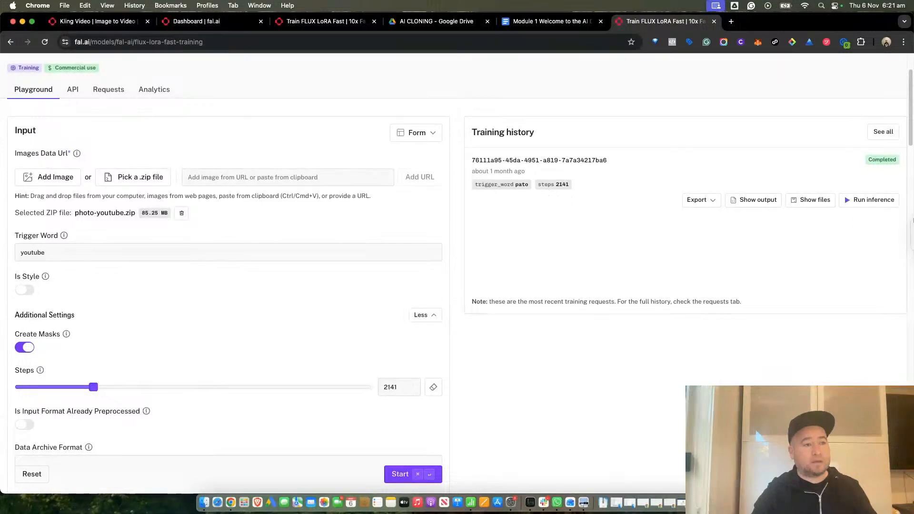
pyautogui.click(868, 203)
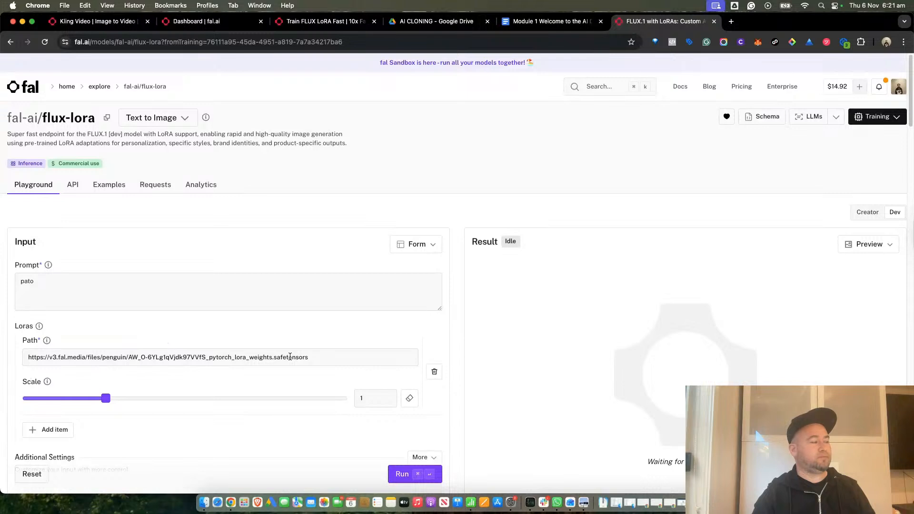
pyautogui.doubleClick(28, 282)
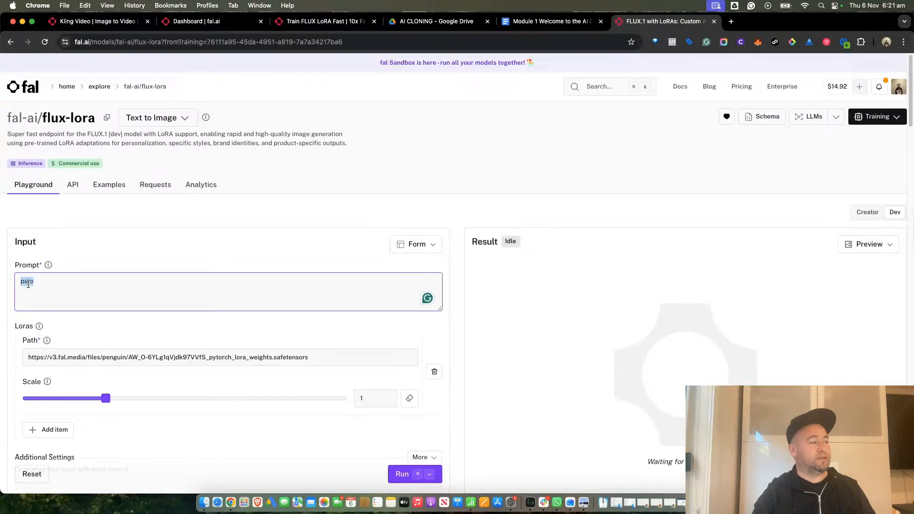
pyautogui.click(42, 284)
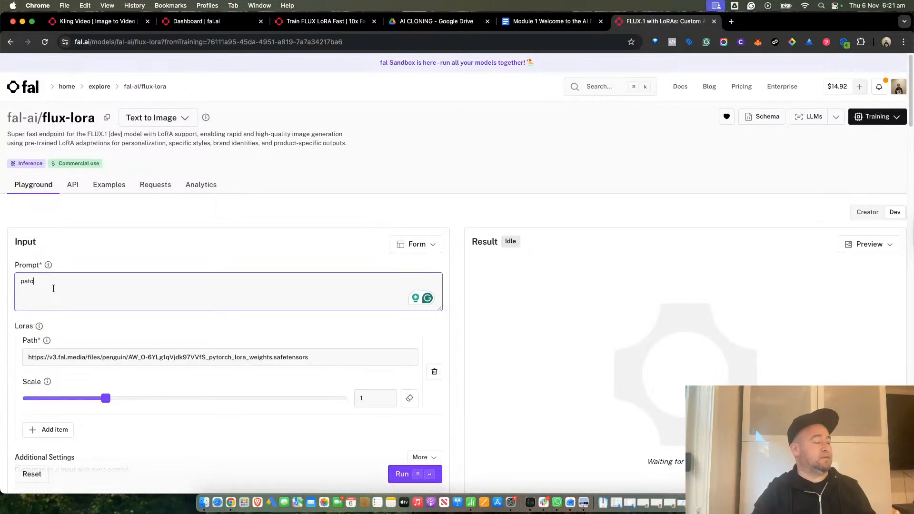
# Step: Look through the Module 1, Module 2 and Module 3 documents in the AI CLONING folder on Google Drive for an example prompt
pyautogui.click(526, 25)
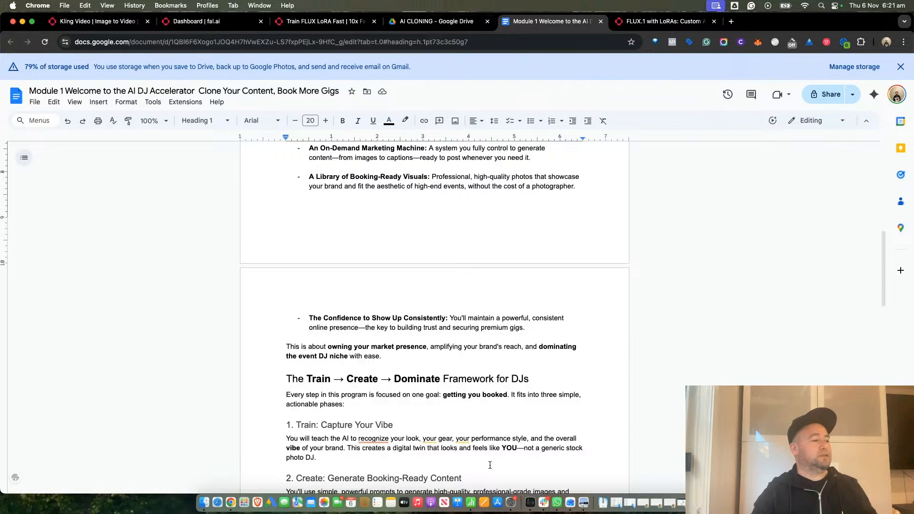
pyautogui.scroll(-3, 490, 465)
pyautogui.scroll(-4, 489, 465)
pyautogui.click(436, 21)
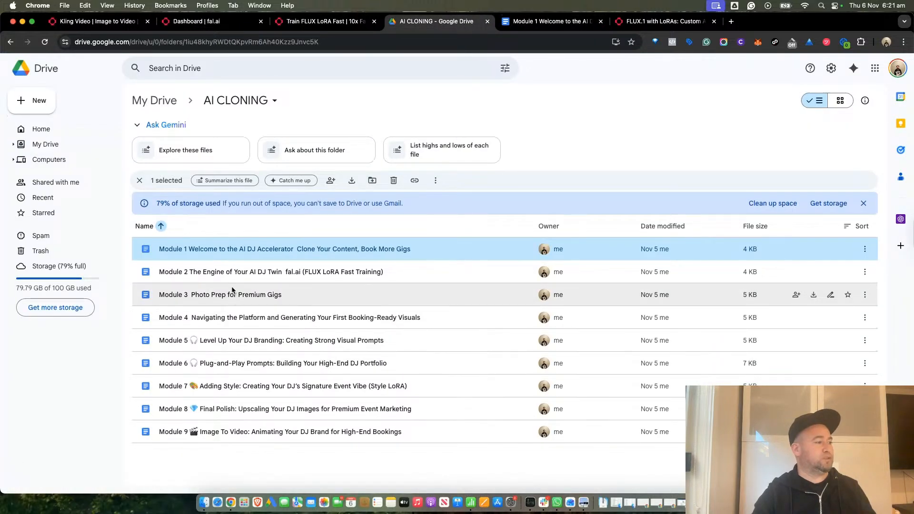
pyautogui.doubleClick(275, 279)
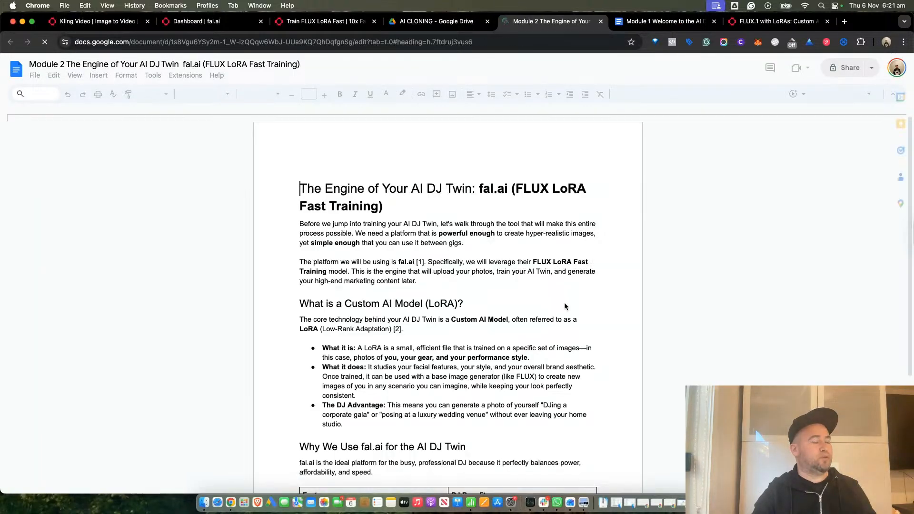
pyautogui.scroll(-10, 524, 364)
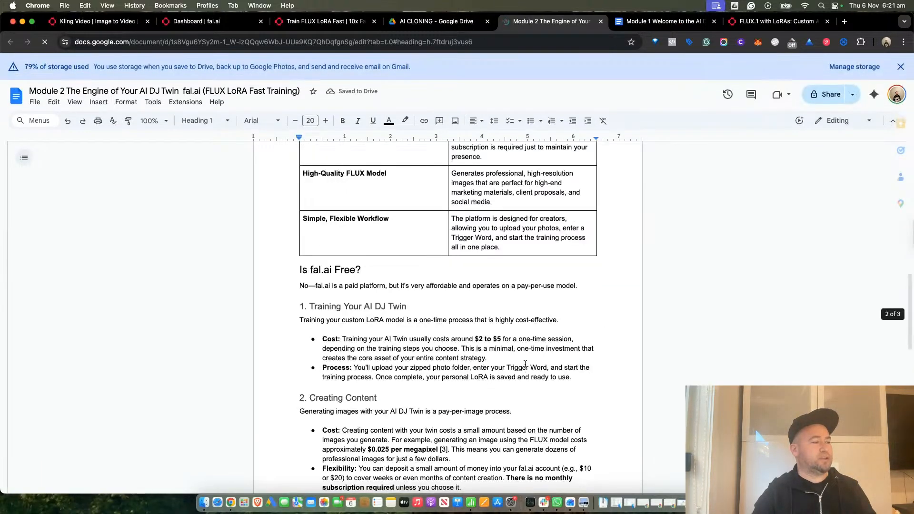
pyautogui.click(448, 24)
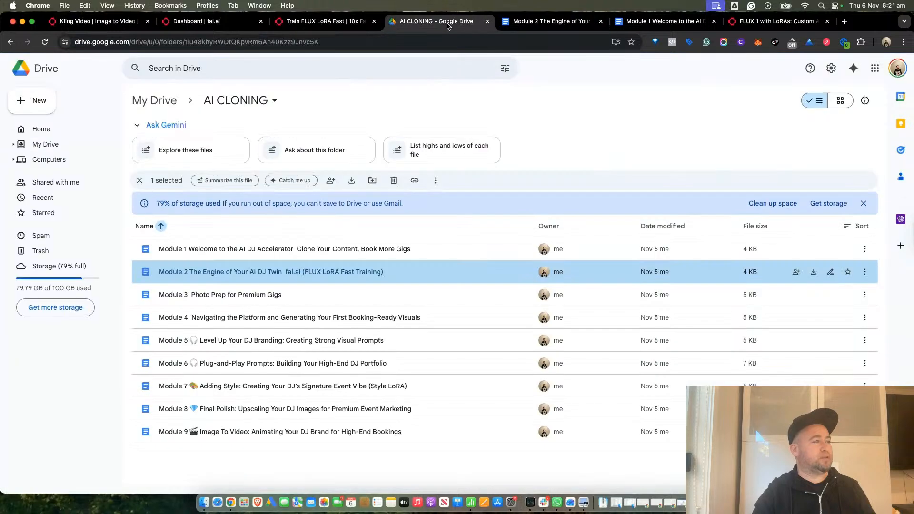
pyautogui.click(287, 298)
pyautogui.doubleClick(286, 298)
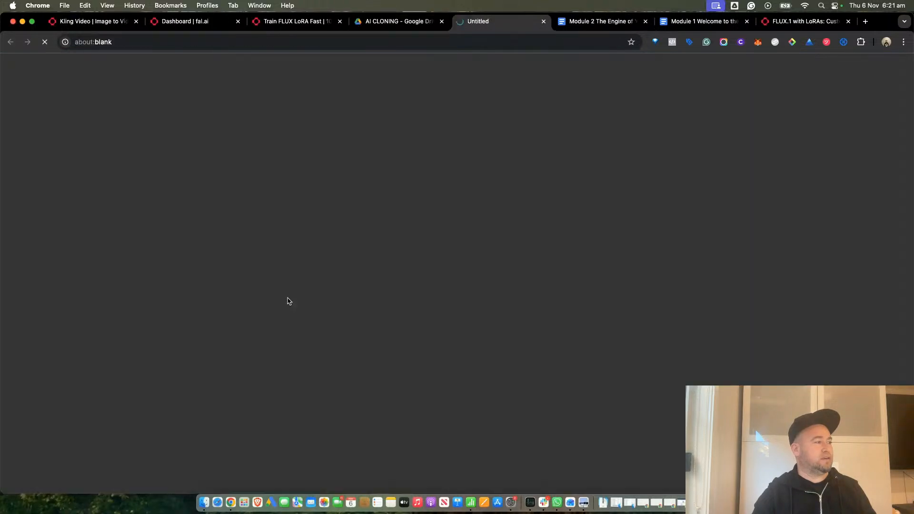
pyautogui.scroll(-10, 533, 385)
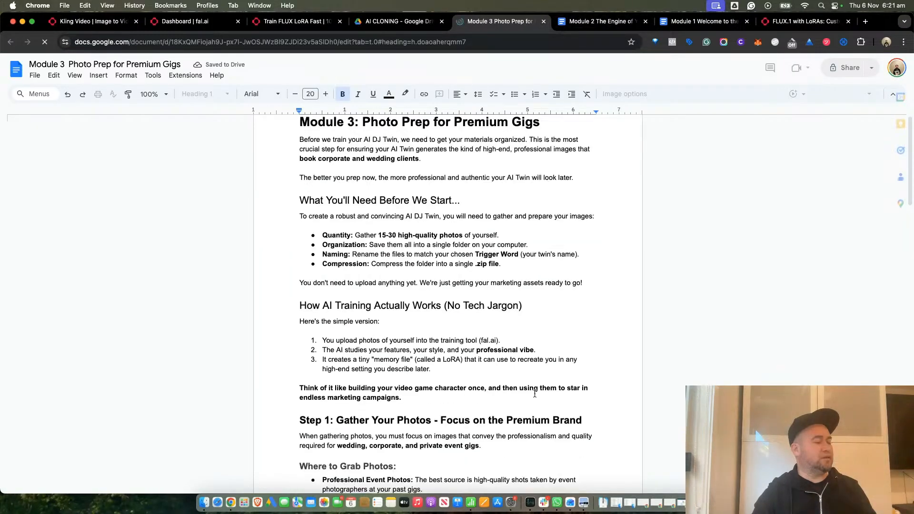
pyautogui.scroll(-3, 534, 394)
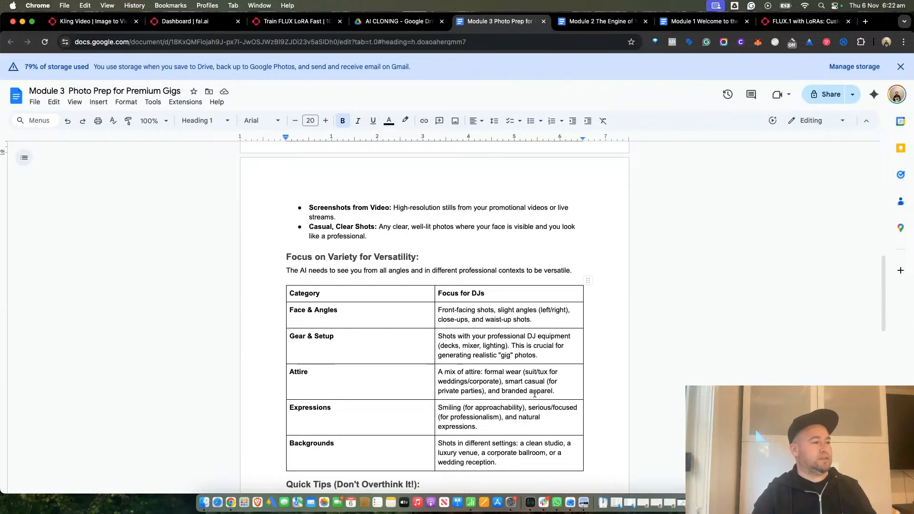
pyautogui.scroll(-10, 534, 393)
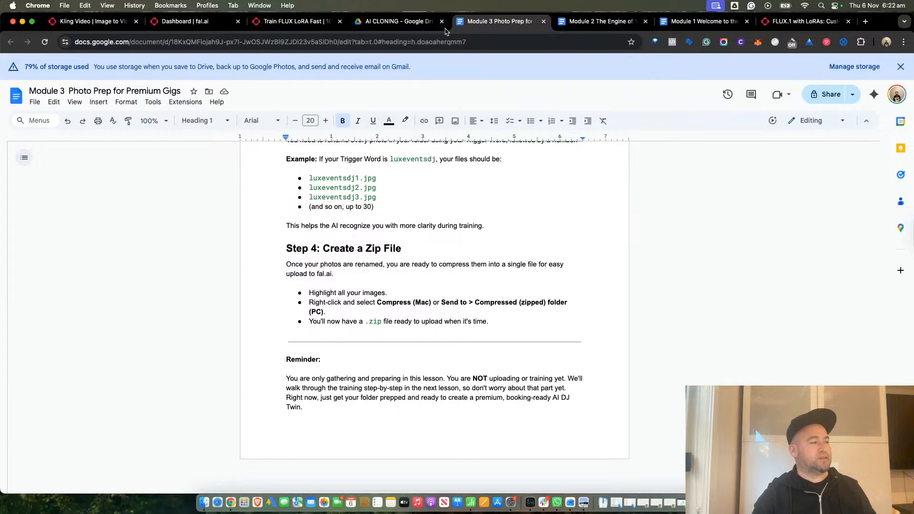
# Step: Open the Module 4 document from the AI CLONING folder and copy the full-body DJ example prompt from the Prompt row's DJ-Specific Guidance
pyautogui.click(414, 21)
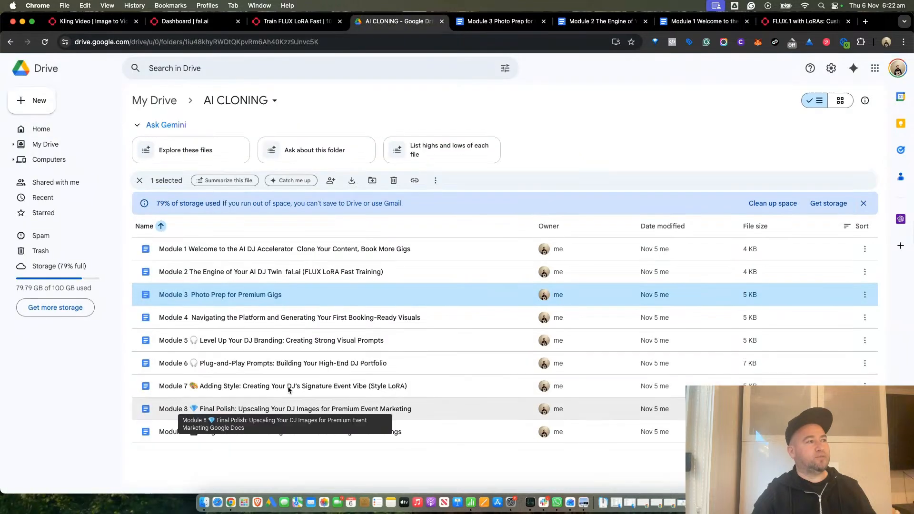
pyautogui.doubleClick(287, 318)
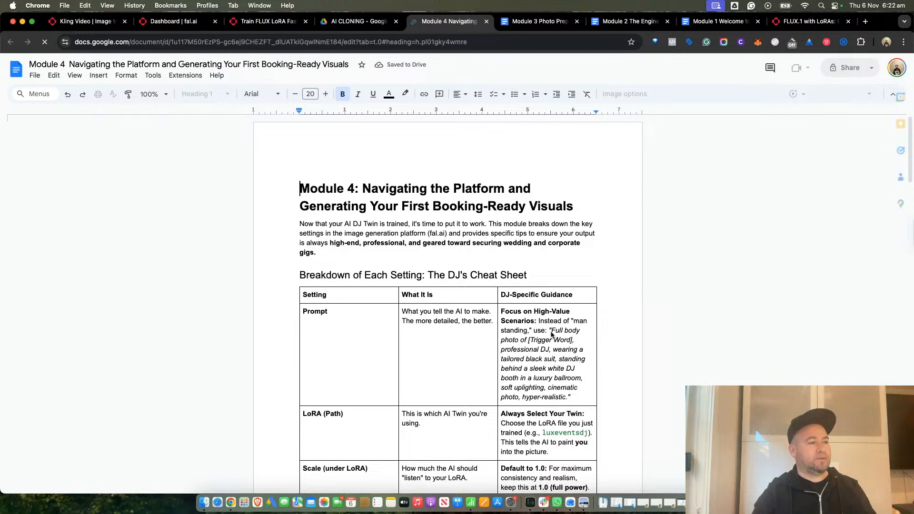
pyautogui.click(551, 360)
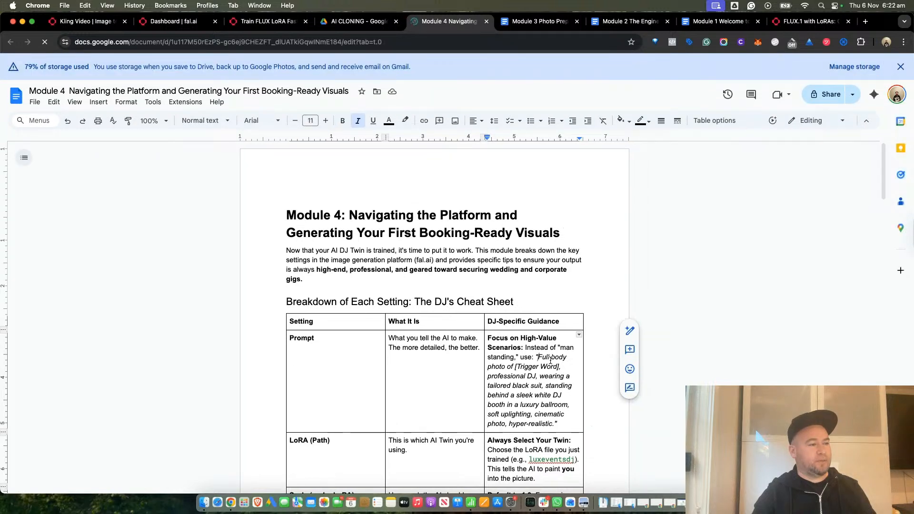
pyautogui.moveTo(538, 358)
pyautogui.mouseDown()
pyautogui.moveTo(551, 377)
pyautogui.moveTo(554, 421)
pyautogui.mouseUp()
pyautogui.press('super+c')
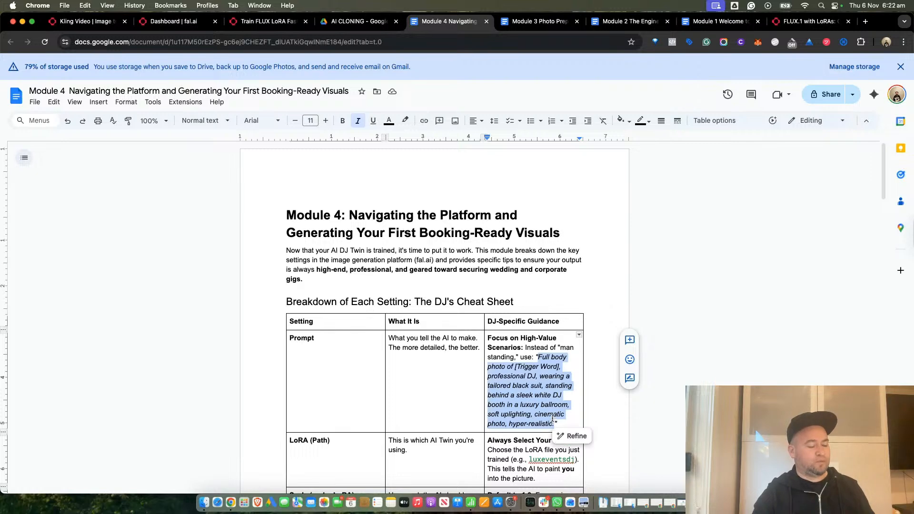
# Step: Return to the flux-lora playground and paste the copied example prompt after the word pato
pyautogui.click(250, 24)
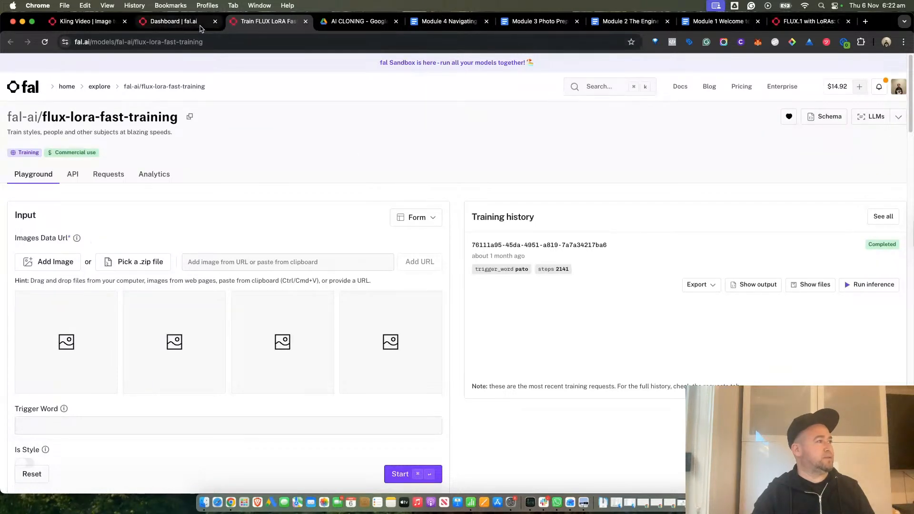
pyautogui.click(104, 28)
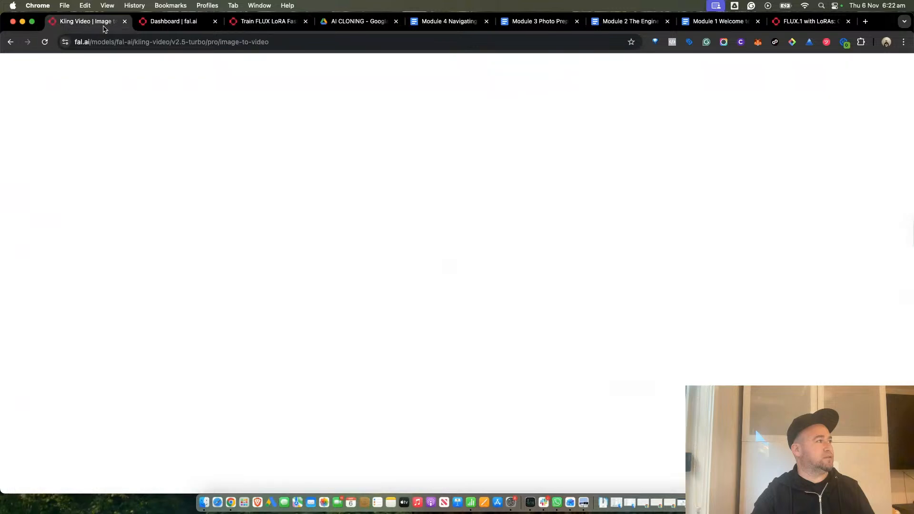
pyautogui.click(190, 24)
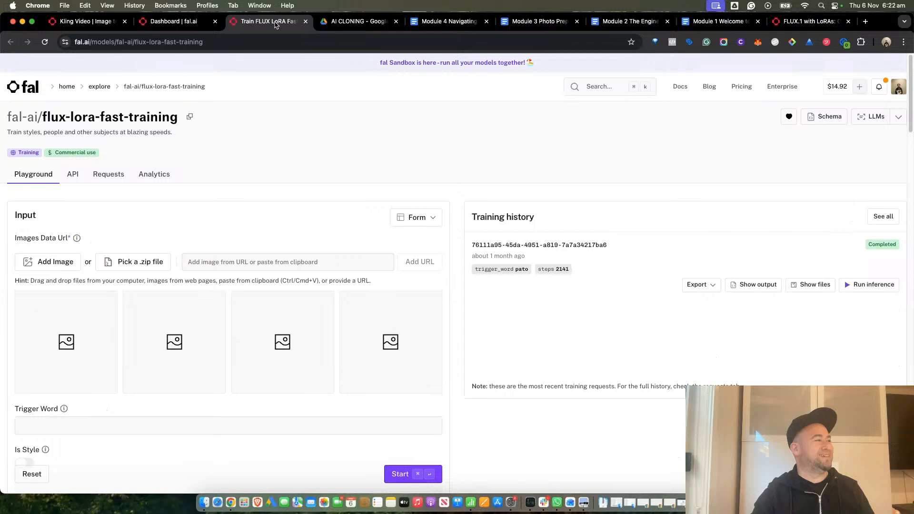
pyautogui.click(804, 21)
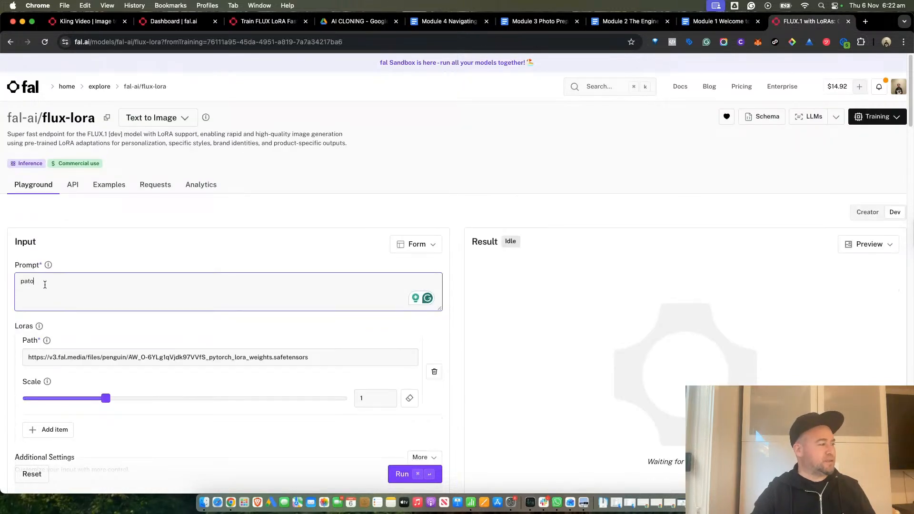
pyautogui.press('super+v')
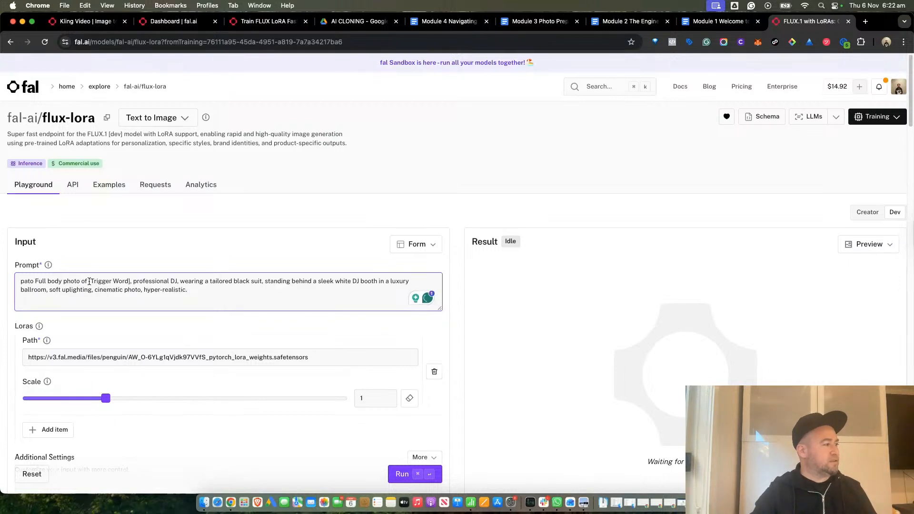
# Step: Replace the [Trigger Word] placeholder in the prompt with pato and delete the extra pato at the beginning
pyautogui.moveTo(89, 282); pyautogui.dragTo(131, 281)
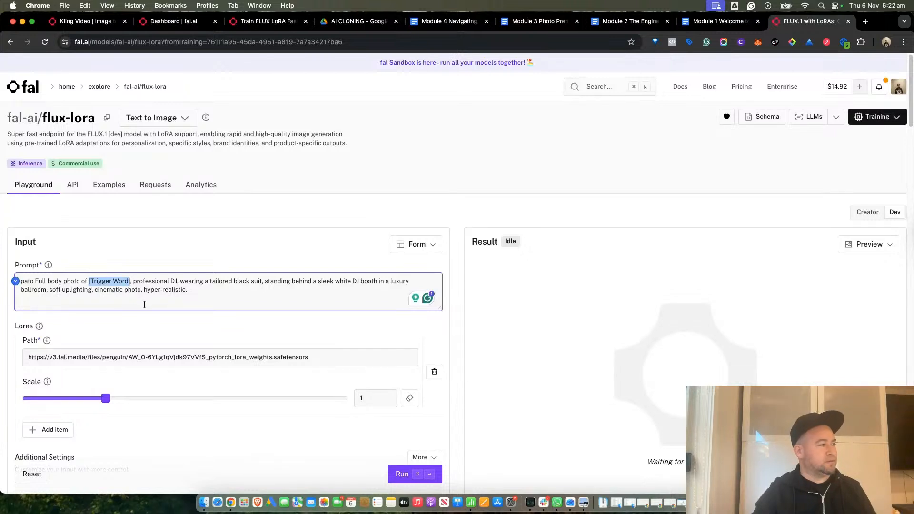
pyautogui.write('pato')
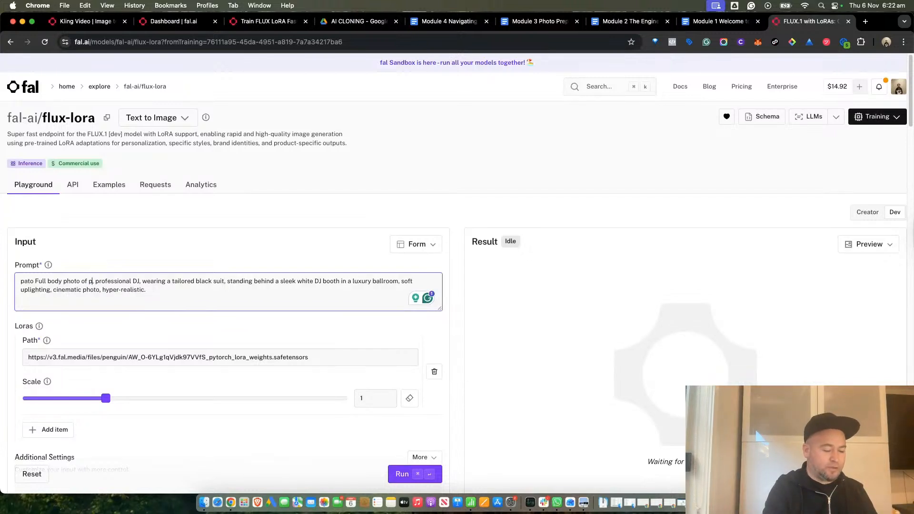
pyautogui.click(20, 280)
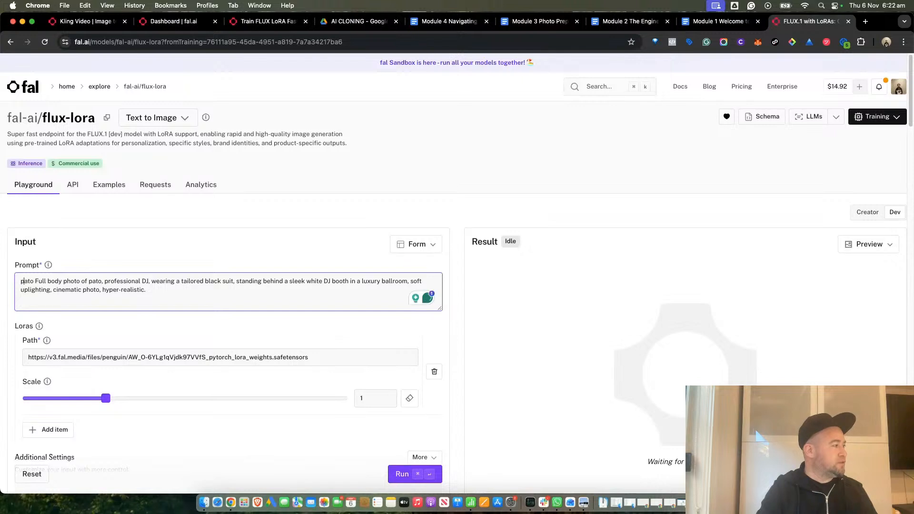
pyautogui.press('BackSpace')
pyautogui.press('BackSpace')
pyautogui.press('BackSpace')
pyautogui.press('BackSpace')
pyautogui.press('BackSpace')
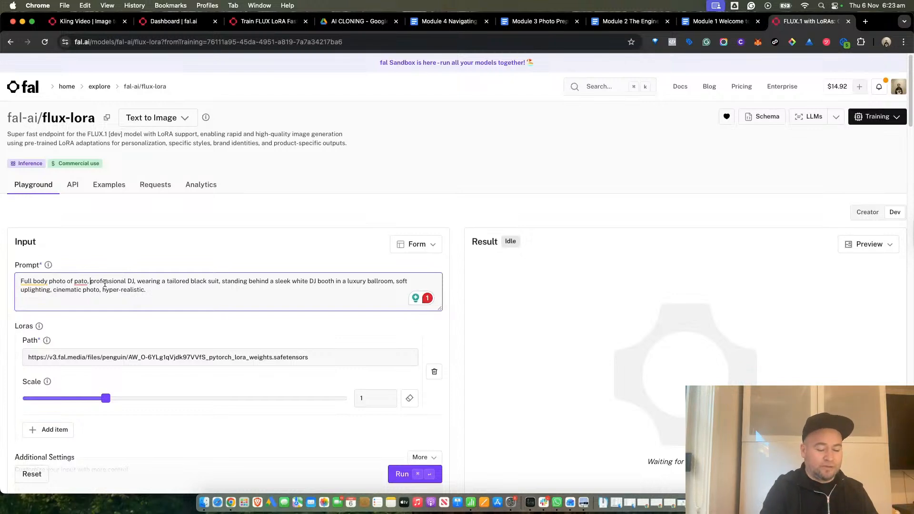
# Step: Insert "slim" before "professional DJ" and "large" before "luxury ballroom" in the prompt
pyautogui.click(90, 285)
pyautogui.write('slim')
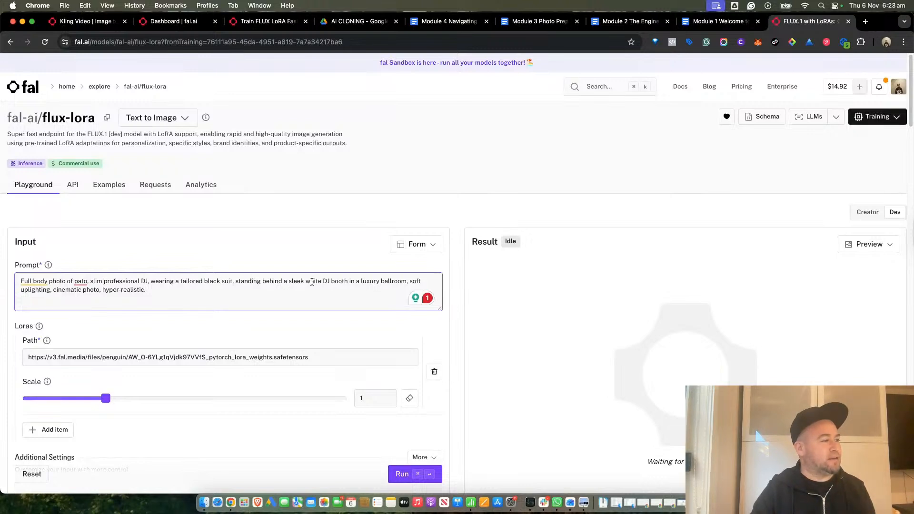
pyautogui.click(361, 281)
pyautogui.write('large l')
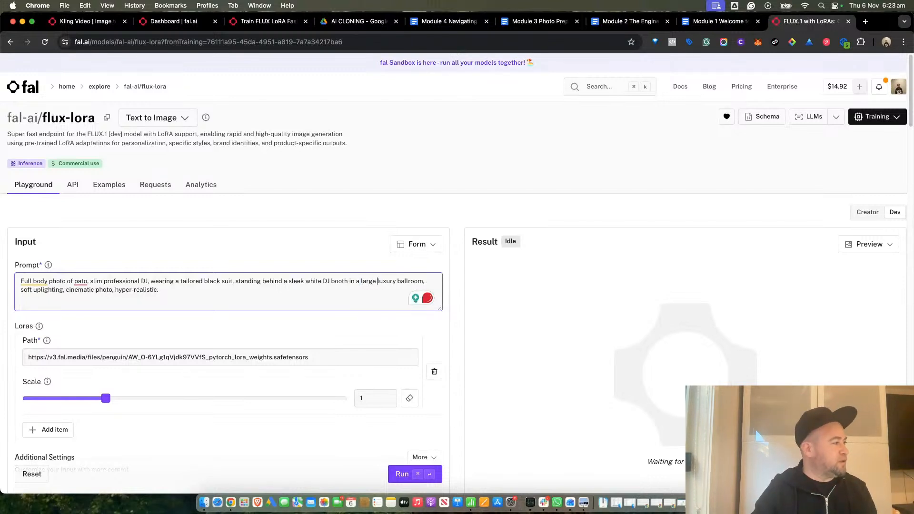
pyautogui.moveTo(32, 284)
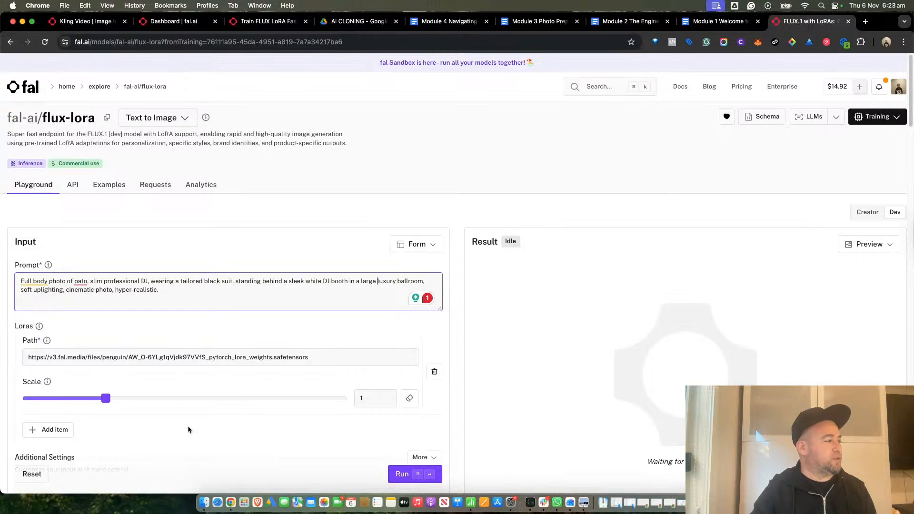
# Step: Try a LoRA scale of 1.3 and return the scale to 1
pyautogui.scroll(-1, 188, 425)
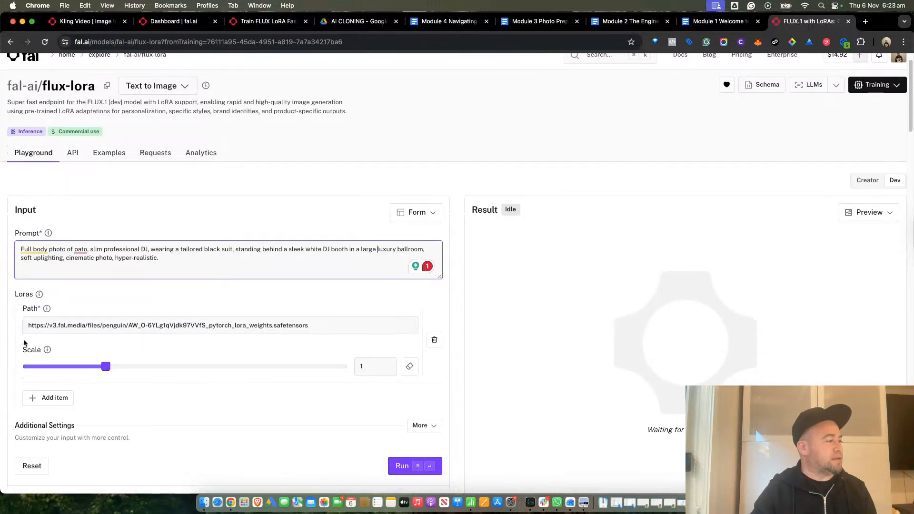
pyautogui.click(47, 350)
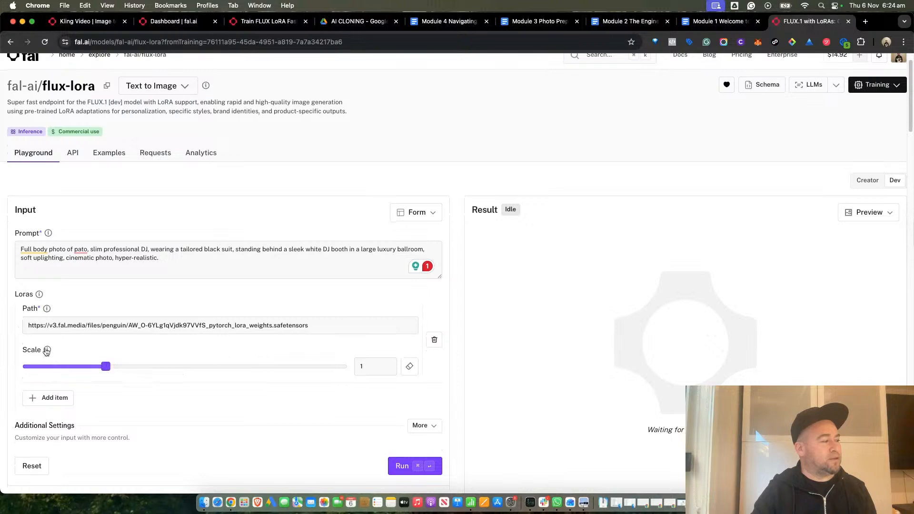
pyautogui.moveTo(107, 366); pyautogui.dragTo(128, 367)
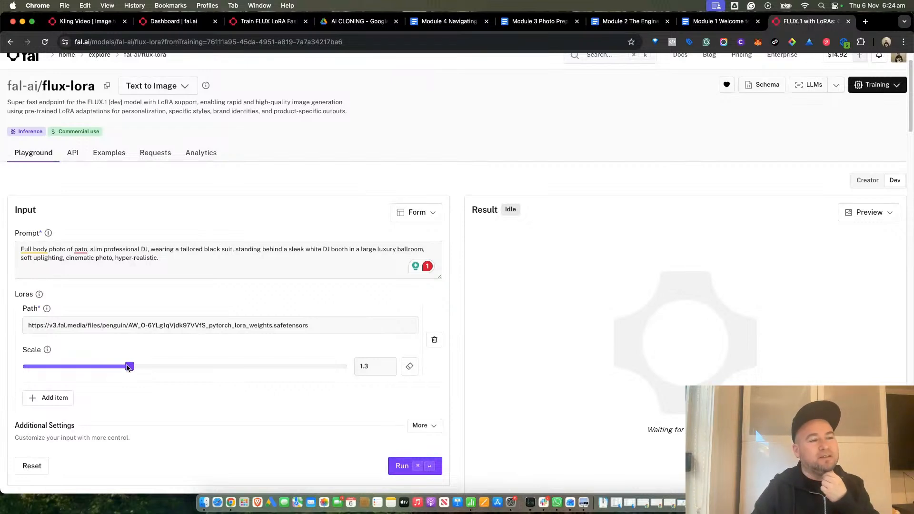
pyautogui.moveTo(127, 367); pyautogui.dragTo(103, 372)
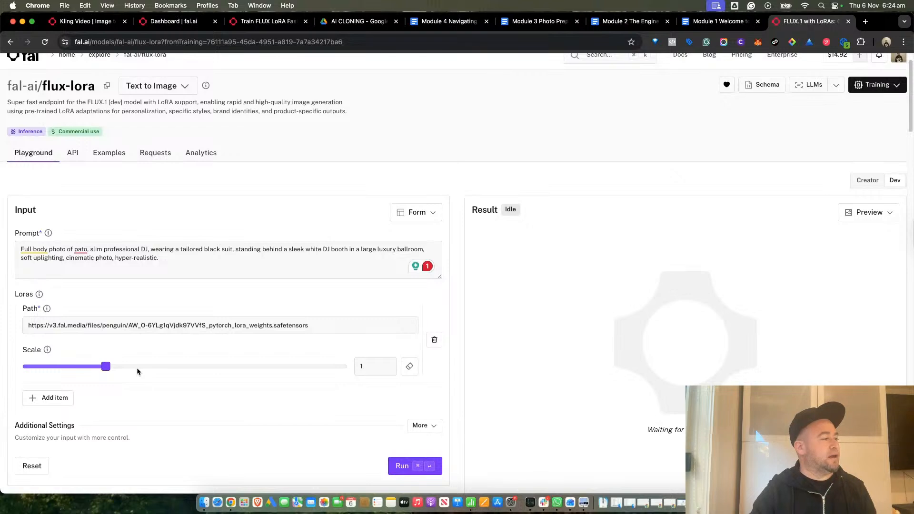
# Step: Expand the additional settings and set the image size to Square
pyautogui.scroll(-2, 167, 408)
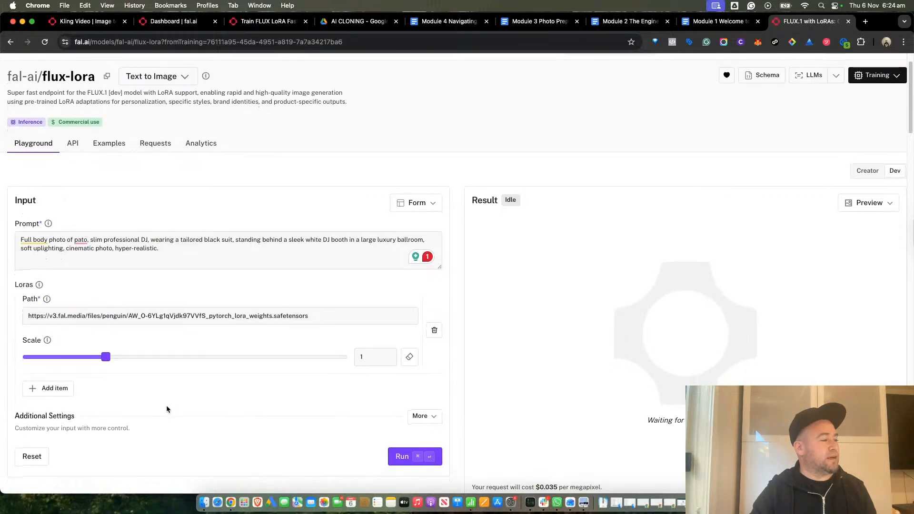
pyautogui.click(432, 404)
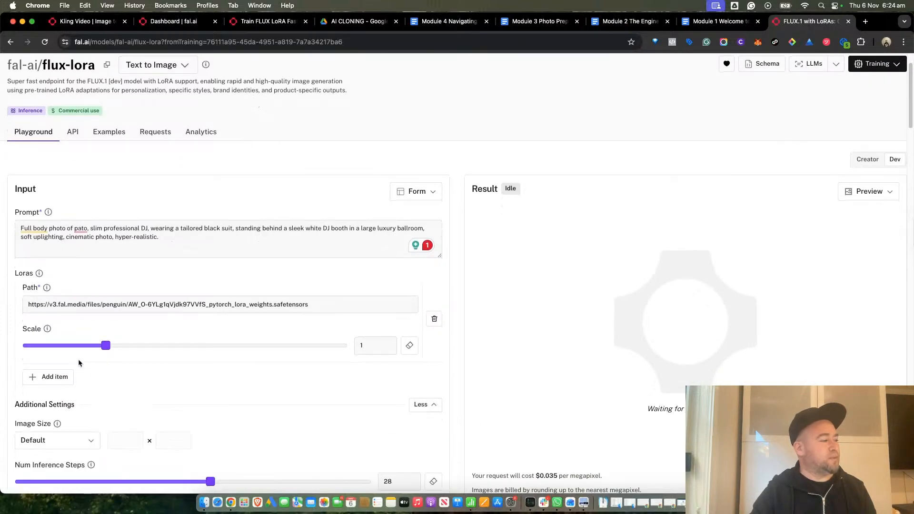
pyautogui.scroll(-3, 143, 426)
pyautogui.scroll(-2, 143, 426)
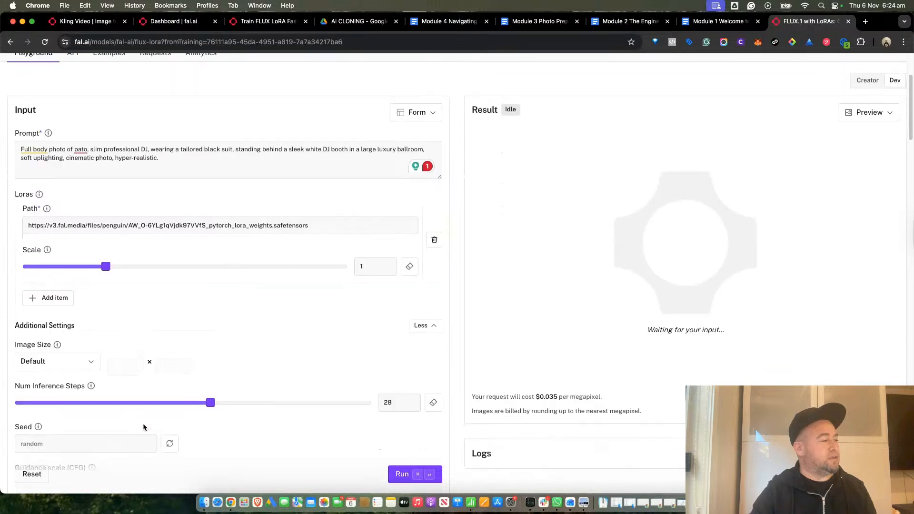
pyautogui.click(94, 362)
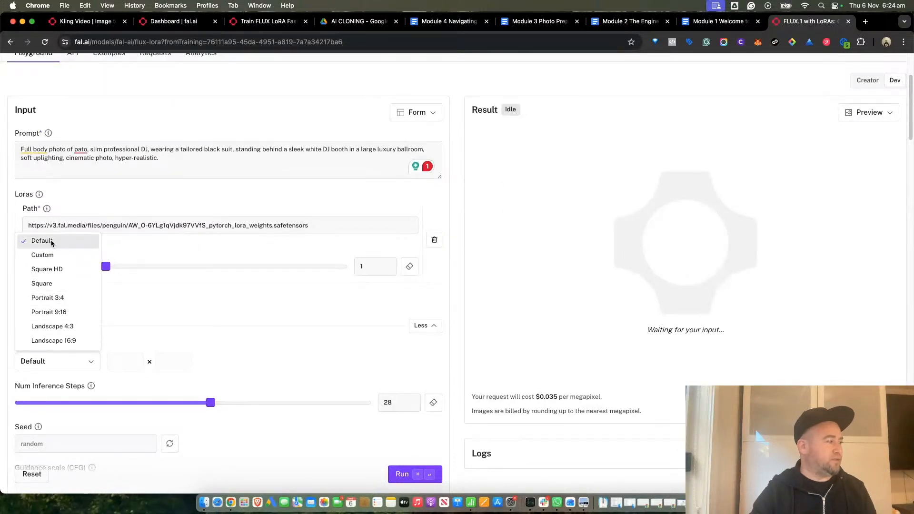
pyautogui.click(51, 284)
# Step: Set the number of inference steps to 29 and read the setting's explanation
pyautogui.scroll(-1, 232, 357)
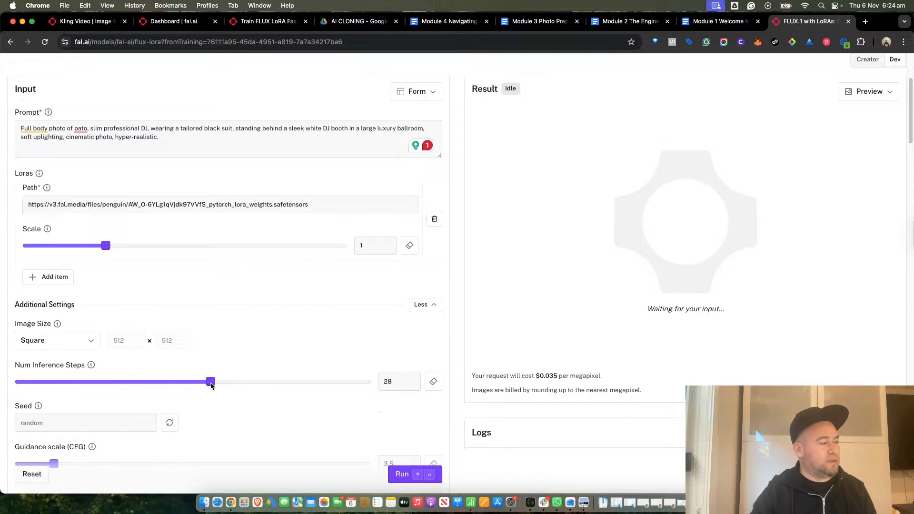
pyautogui.moveTo(211, 385)
pyautogui.mouseDown()
pyautogui.moveTo(190, 385)
pyautogui.moveTo(217, 386)
pyautogui.mouseUp()
pyautogui.moveTo(88, 365)
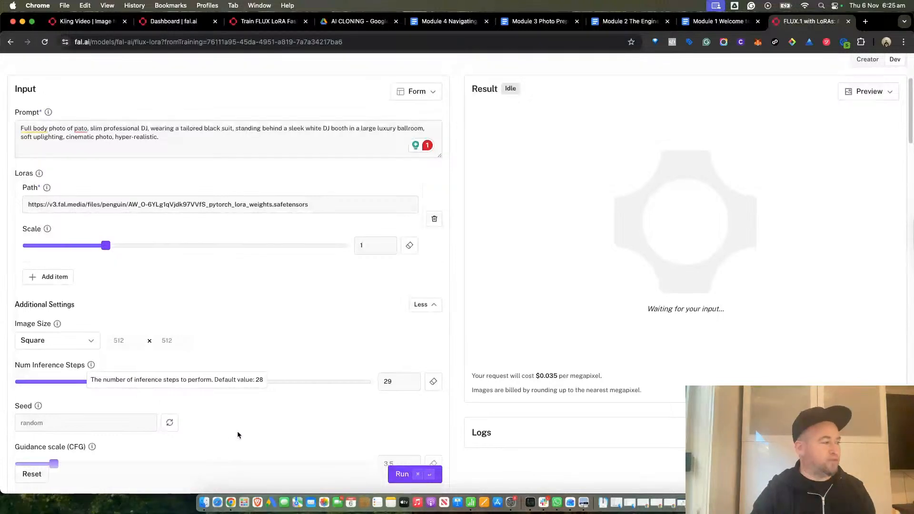
# Step: Read the guidance scale's explanation and set the guidance scale (CFG) to 11
pyautogui.scroll(-5, 266, 398)
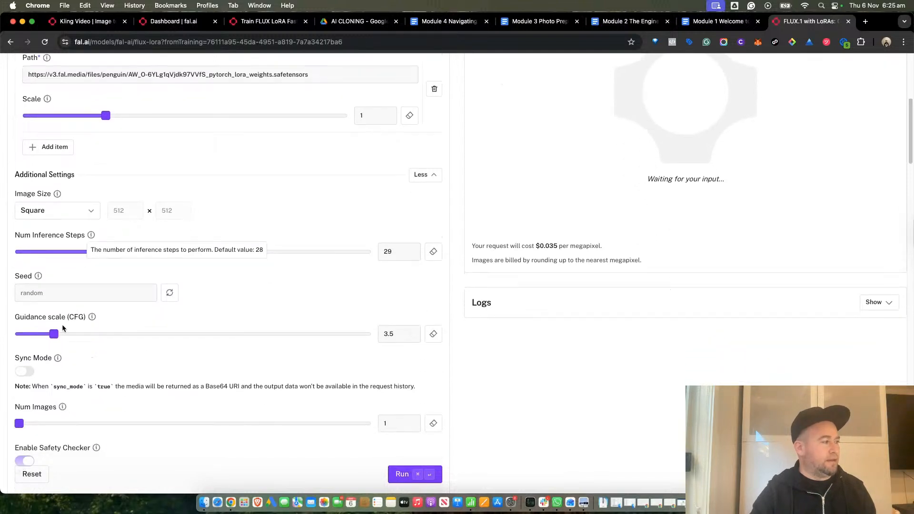
pyautogui.moveTo(92, 319)
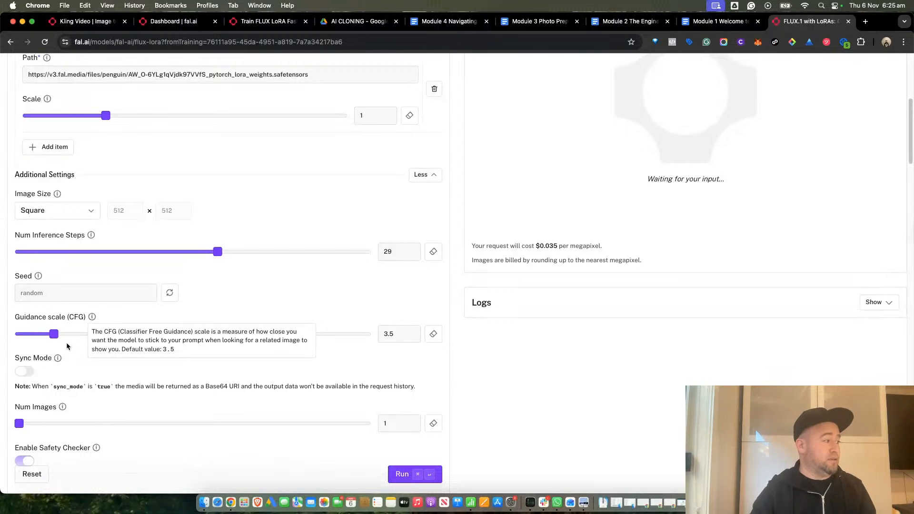
pyautogui.moveTo(50, 335); pyautogui.dragTo(131, 346)
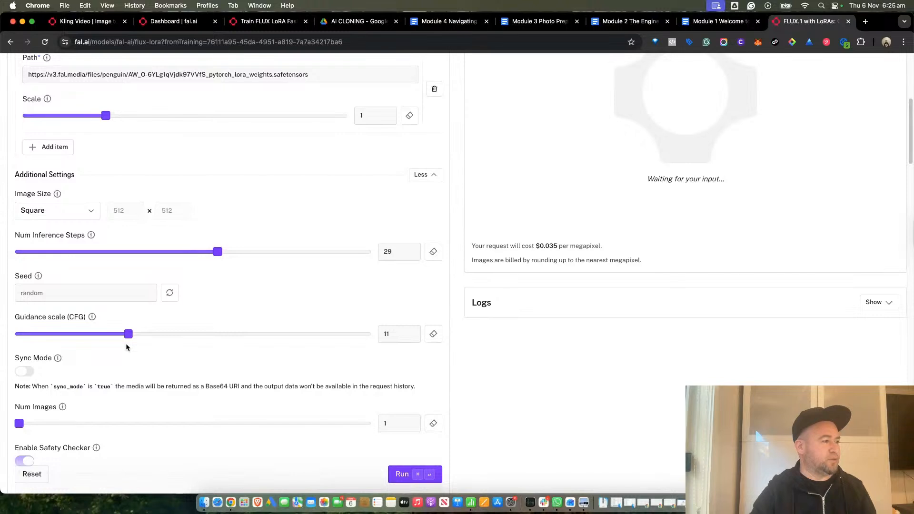
# Step: Set the number of images to 3 and the output format to png
pyautogui.scroll(-2, 130, 362)
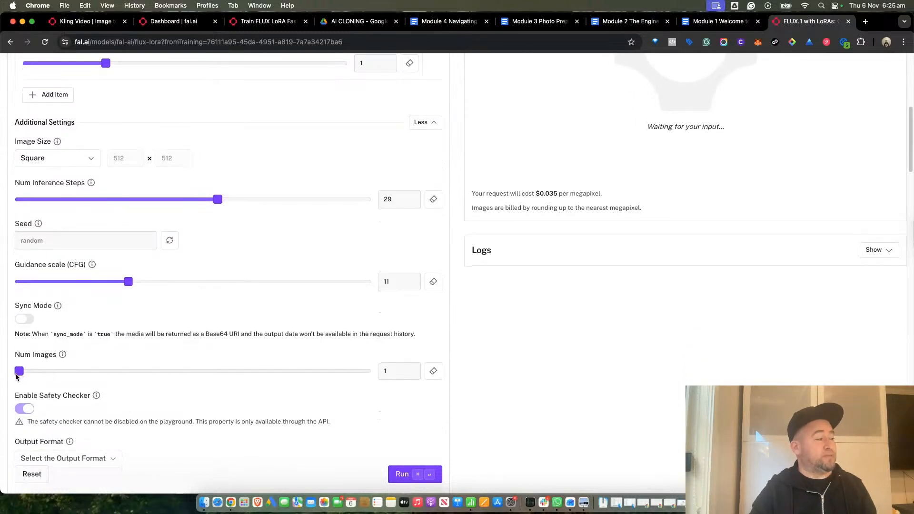
pyautogui.click(80, 375)
pyautogui.click(203, 377)
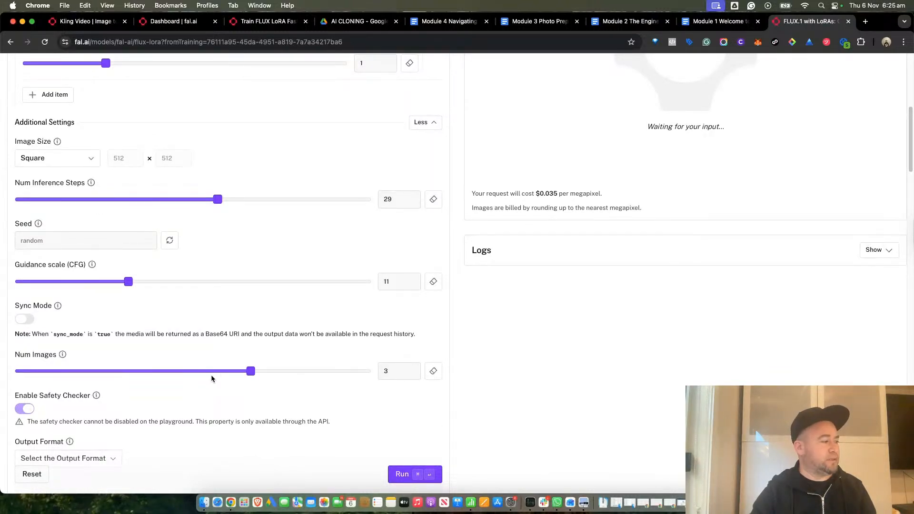
pyautogui.scroll(-2, 238, 408)
pyautogui.scroll(-1, 238, 408)
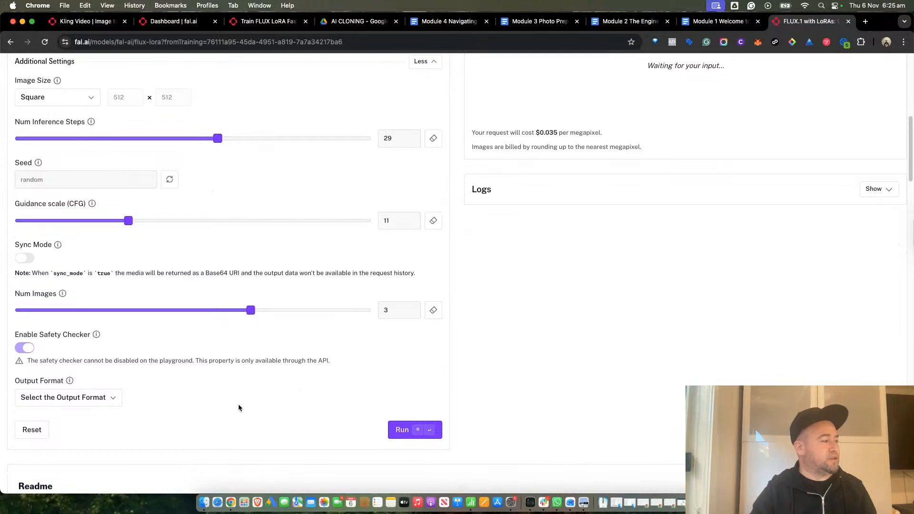
pyautogui.click(105, 391)
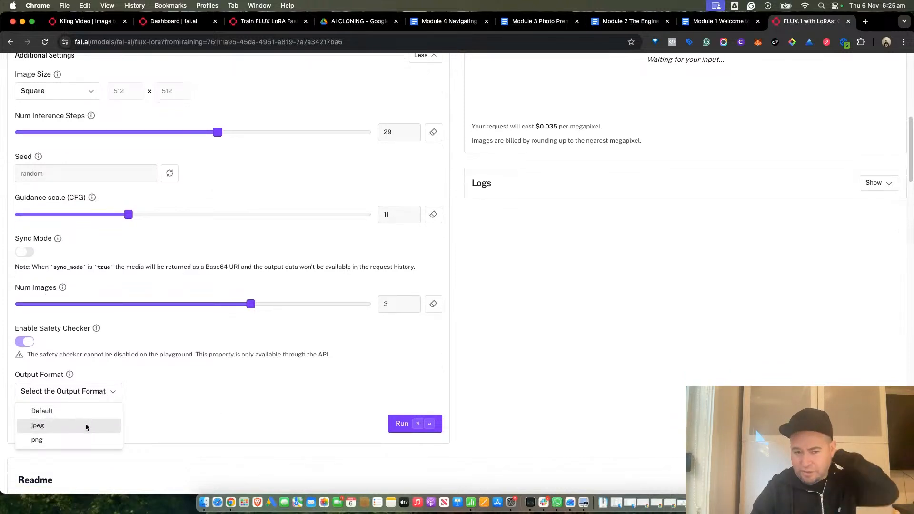
pyautogui.click(76, 439)
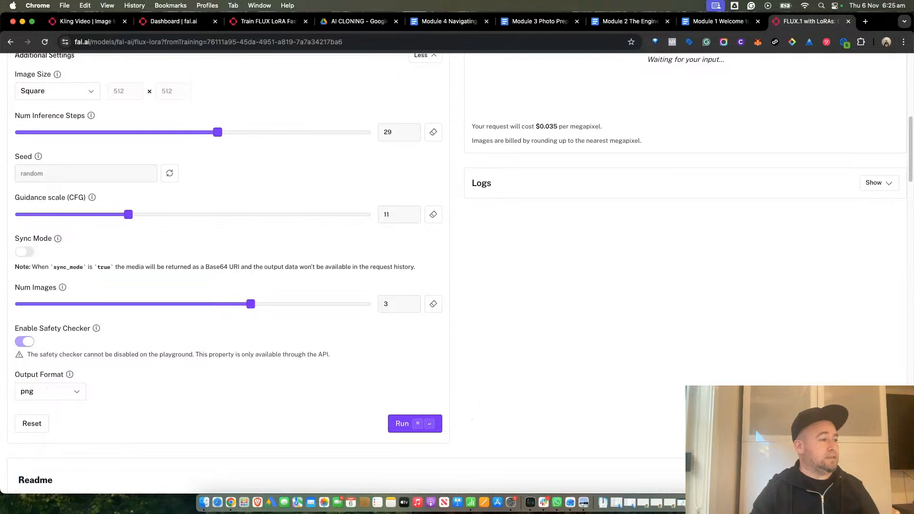
# Step: Run the generation with these settings and review the resulting DJ images
pyautogui.click(416, 429)
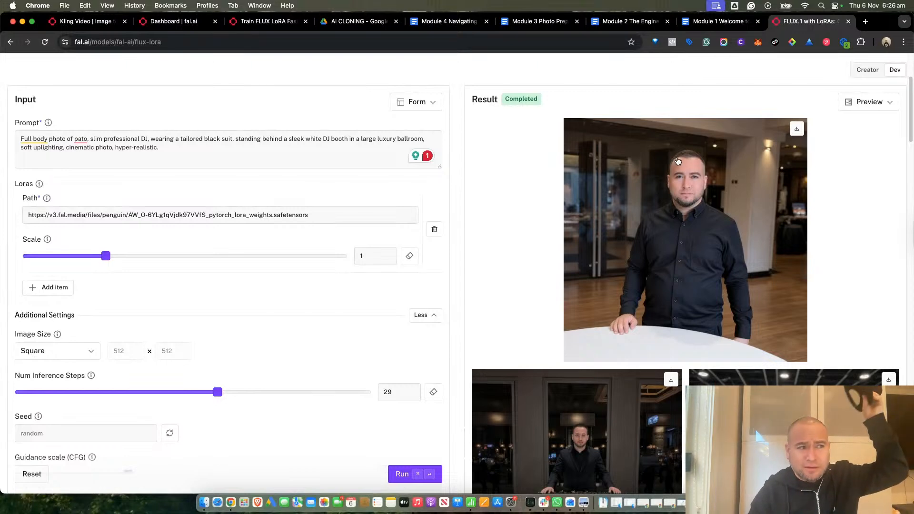
pyautogui.scroll(1, 763, 364)
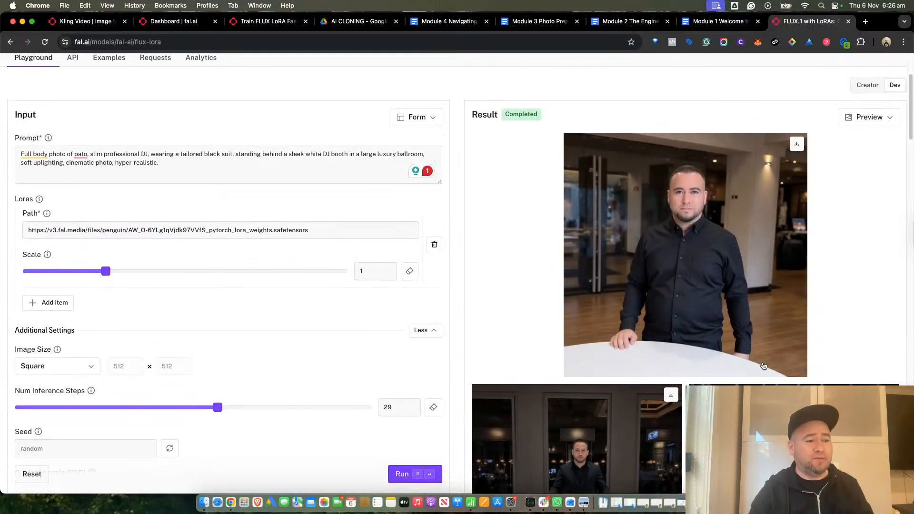
pyautogui.scroll(3, 763, 364)
pyautogui.scroll(-8, 840, 267)
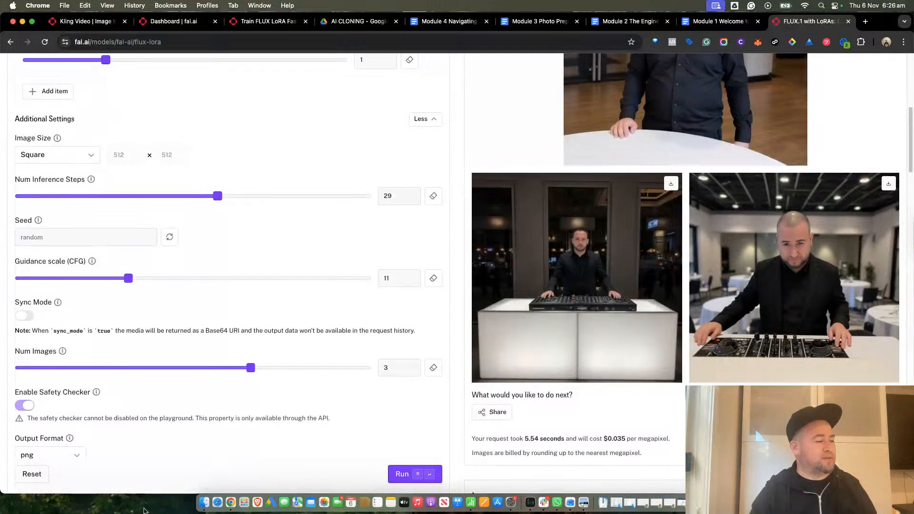
# Step: Switch to Finder, open the photo-pato folder in Downloads, preview pato3.jpg and step through the training photos before returning to the playground
pyautogui.click(203, 500)
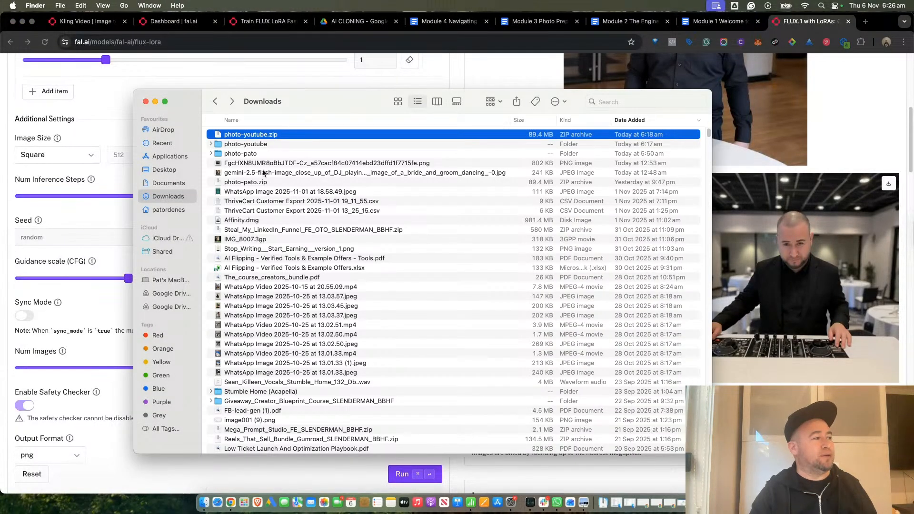
pyautogui.doubleClick(254, 152)
pyautogui.click(261, 155)
pyautogui.press('space')
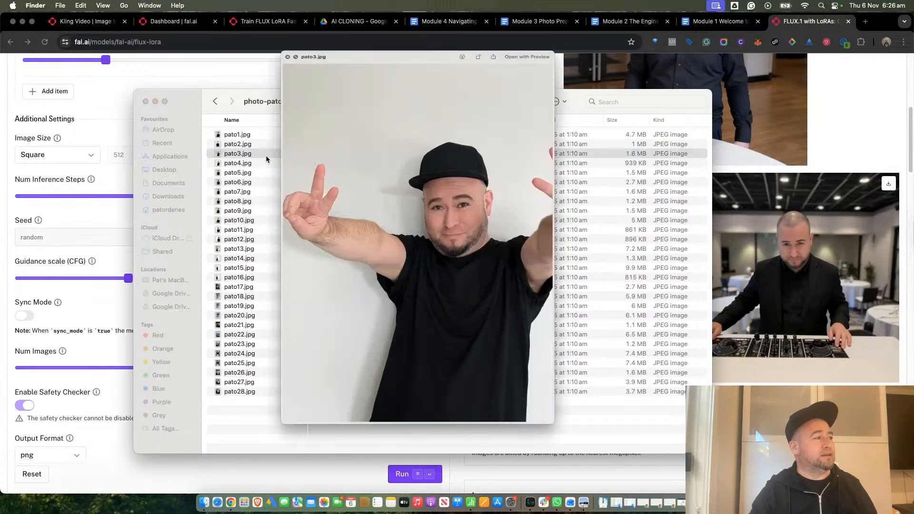
pyautogui.press('space')
pyautogui.press('Down')
pyautogui.press('Down')
pyautogui.press('Down')
pyautogui.press('Down')
pyautogui.press('Down')
pyautogui.press('Down')
pyautogui.press('Down')
pyautogui.press('Down')
pyautogui.press('Down')
pyautogui.press('Down')
pyautogui.press('Down')
pyautogui.press('Down')
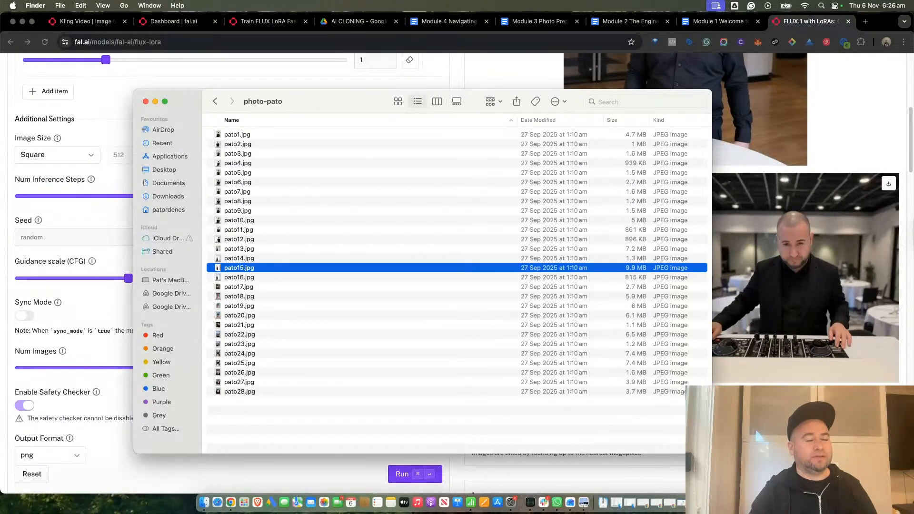
pyautogui.click(130, 322)
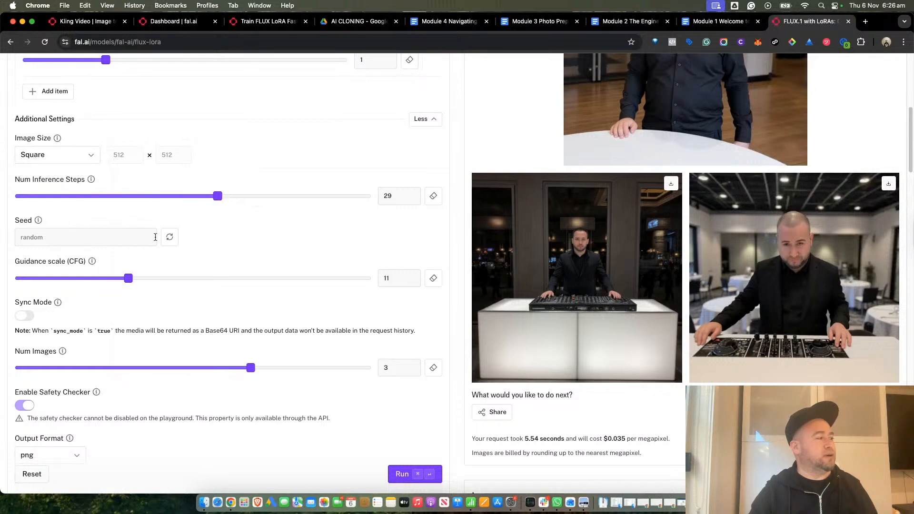
# Step: Set the number of inference steps to 28 and the guidance scale (CFG) to 10
pyautogui.click(104, 232)
pyautogui.moveTo(38, 222)
pyautogui.moveTo(216, 198); pyautogui.dragTo(208, 199)
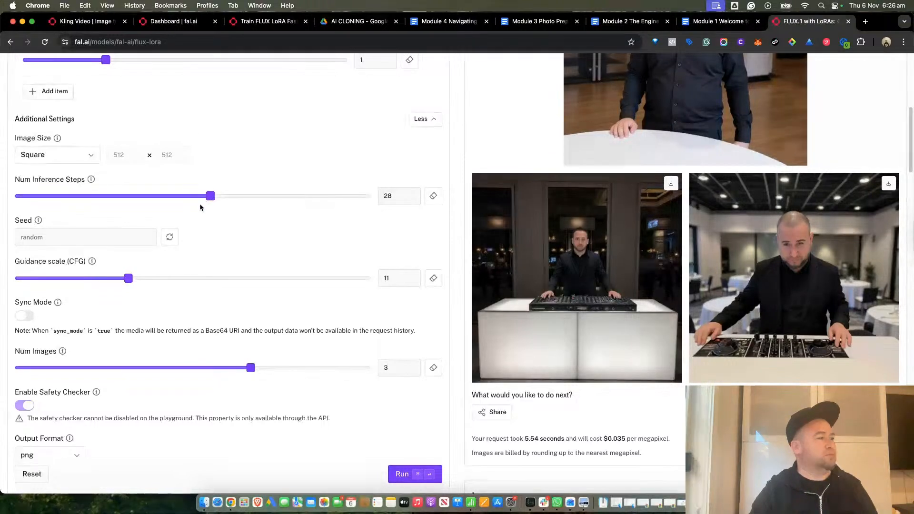
pyautogui.moveTo(128, 281); pyautogui.dragTo(121, 283)
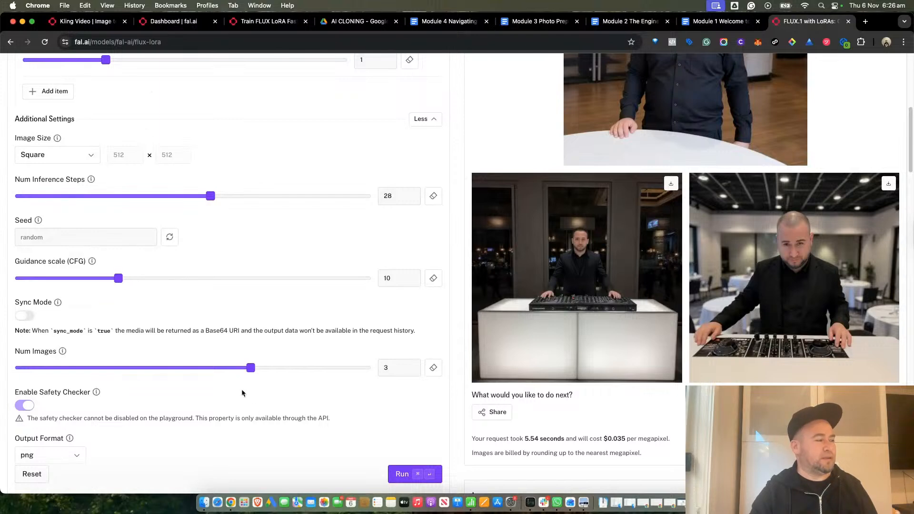
# Step: Check the request's price and the account credit, and run the generation again with the adjusted settings
pyautogui.scroll(-3, 832, 123)
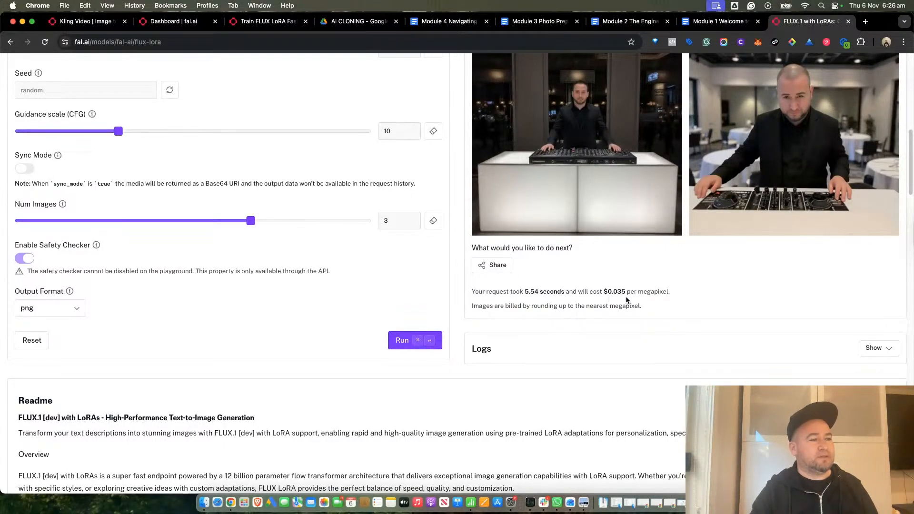
pyautogui.scroll(10, 625, 296)
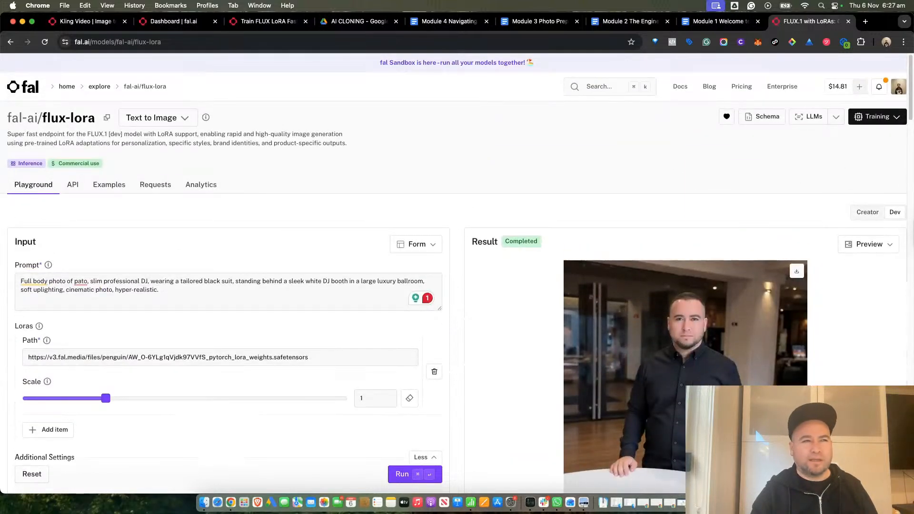
pyautogui.scroll(-4, 506, 331)
pyautogui.scroll(3, 781, 133)
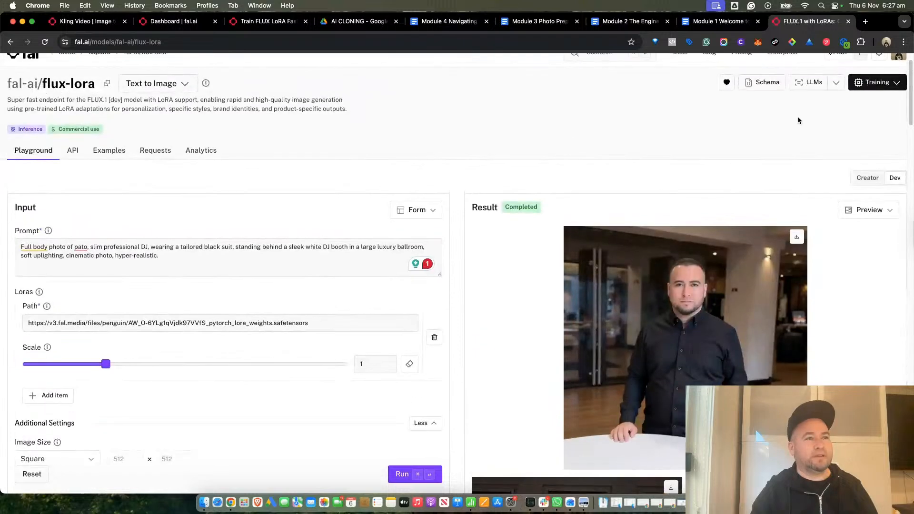
pyautogui.scroll(1, 823, 199)
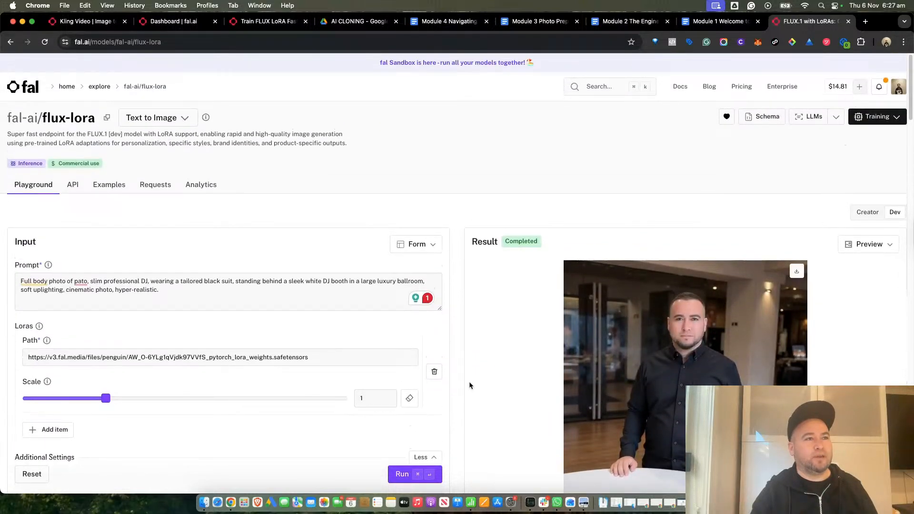
pyautogui.scroll(-7, 470, 381)
pyautogui.scroll(-2, 269, 364)
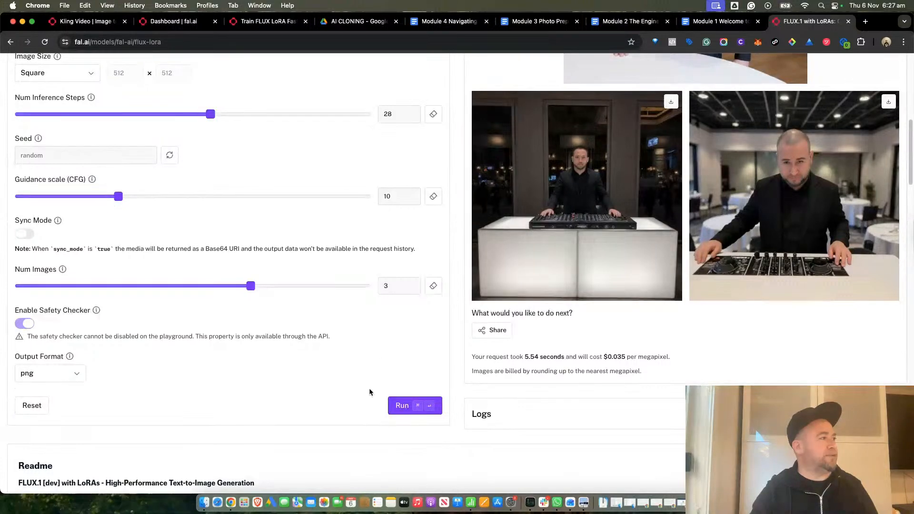
pyautogui.click(403, 405)
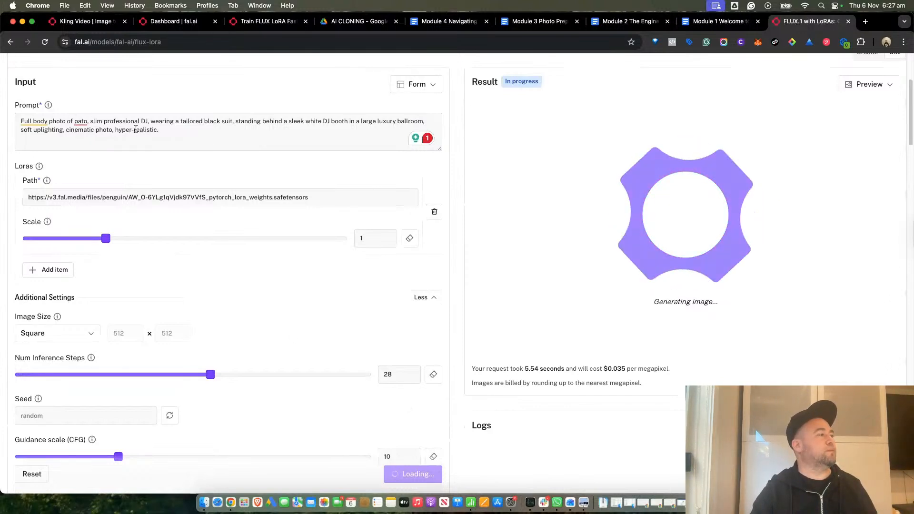
pyautogui.click(232, 124)
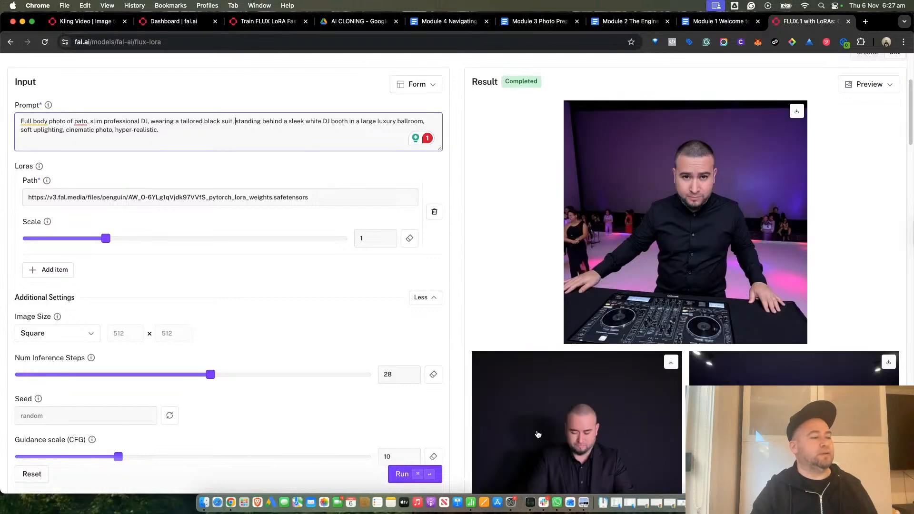
# Step: Examine the newly generated DJ images for likeness, pose and background
pyautogui.scroll(-5, 538, 437)
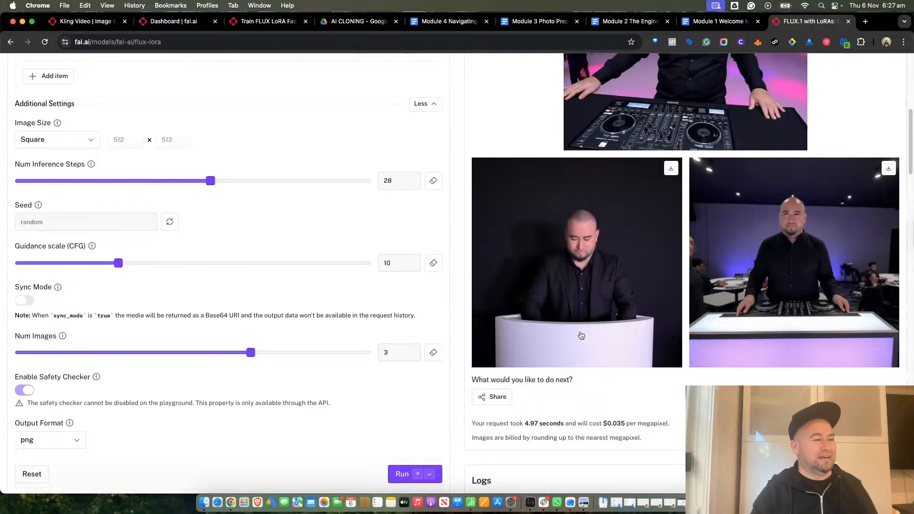
pyautogui.scroll(5, 580, 338)
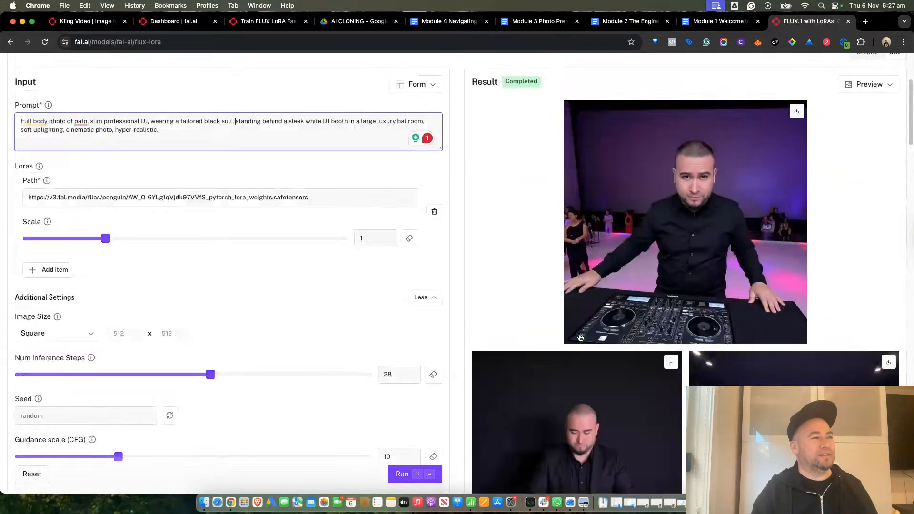
pyautogui.scroll(-3, 615, 290)
pyautogui.scroll(-5, 614, 289)
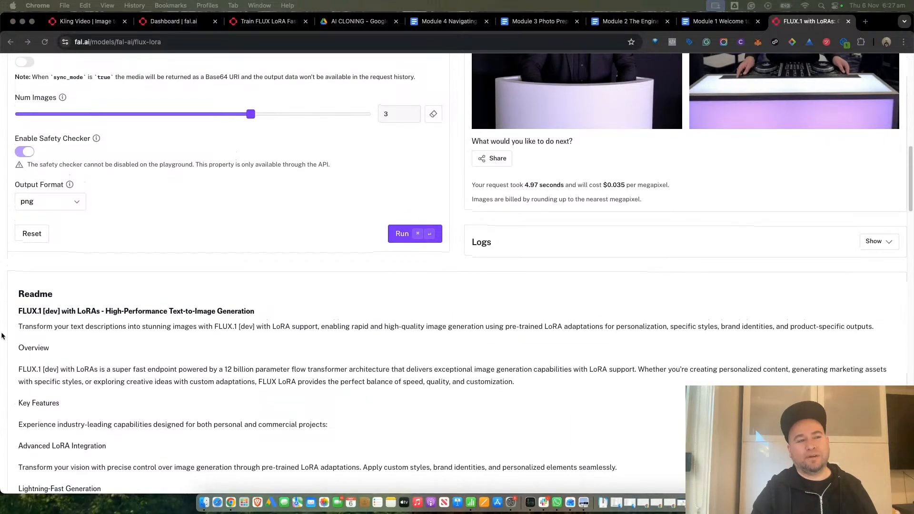
pyautogui.scroll(1, 1, 341)
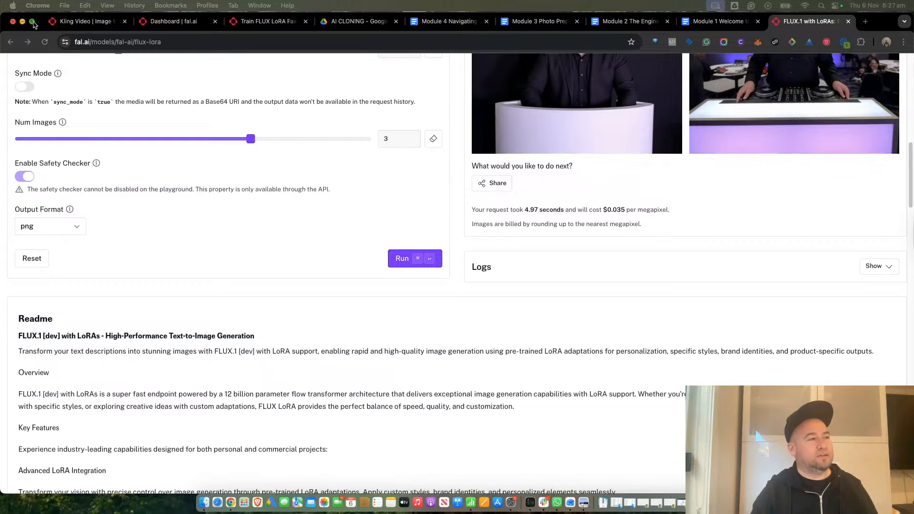
pyautogui.scroll(5, 607, 333)
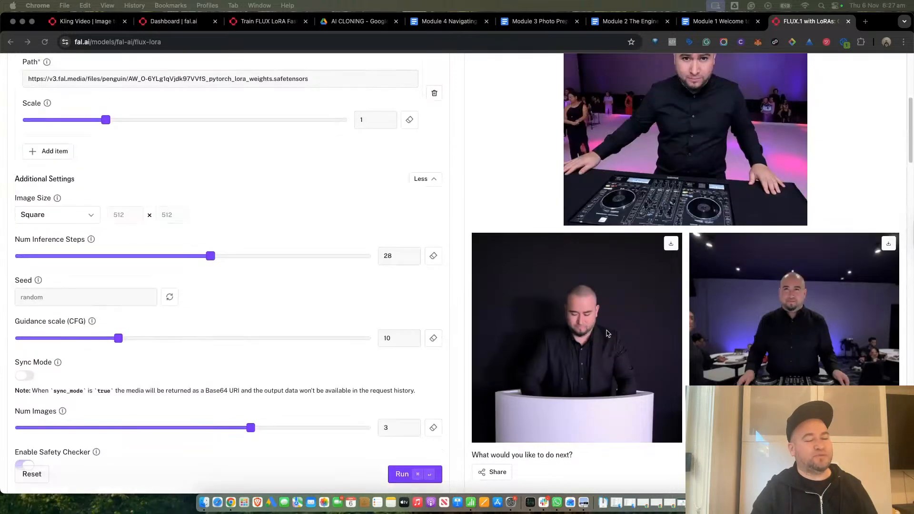
pyautogui.scroll(-3, 607, 333)
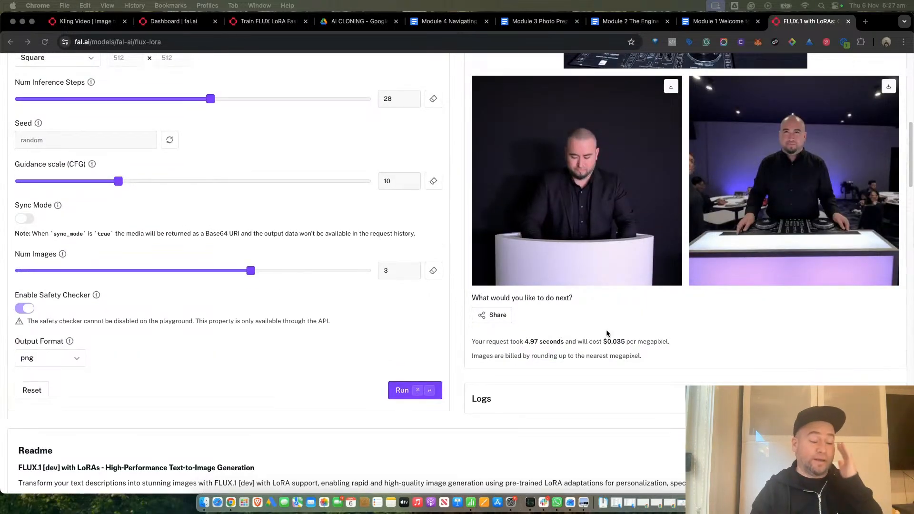
pyautogui.scroll(2, 607, 333)
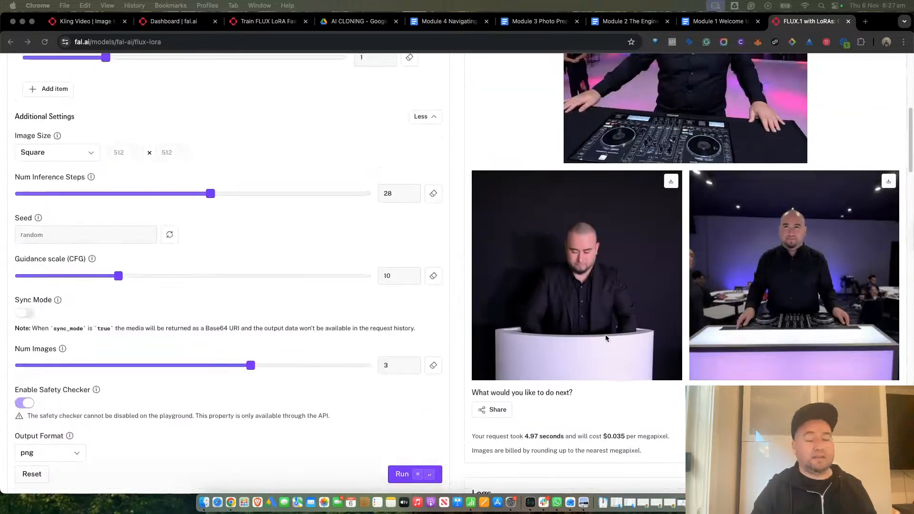
pyautogui.scroll(-2, 606, 338)
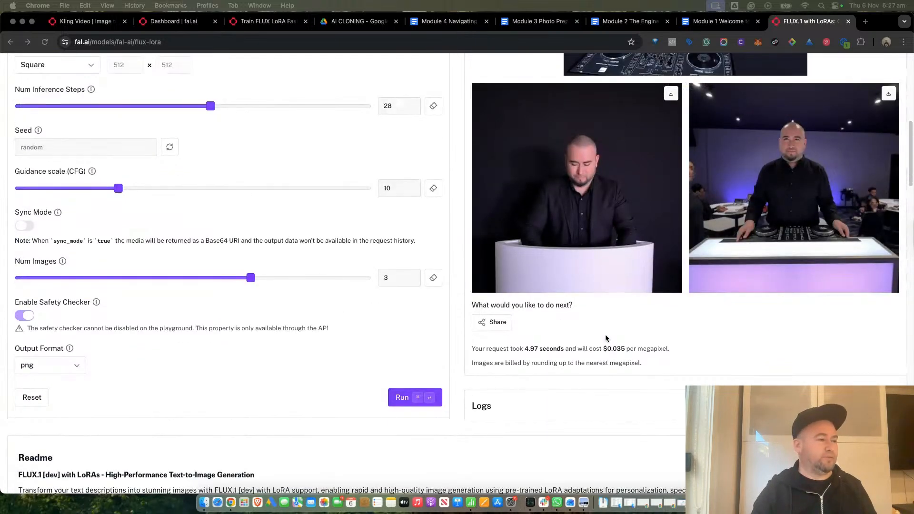
# Step: Download the first generated image, the DJ behind the decks against the purple-lit dance floor
pyautogui.scroll(2, 605, 338)
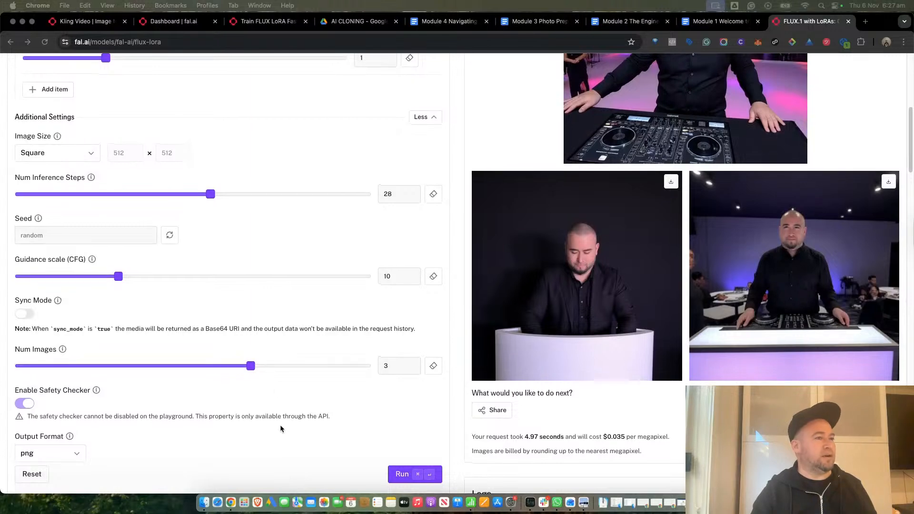
pyautogui.scroll(4, 626, 294)
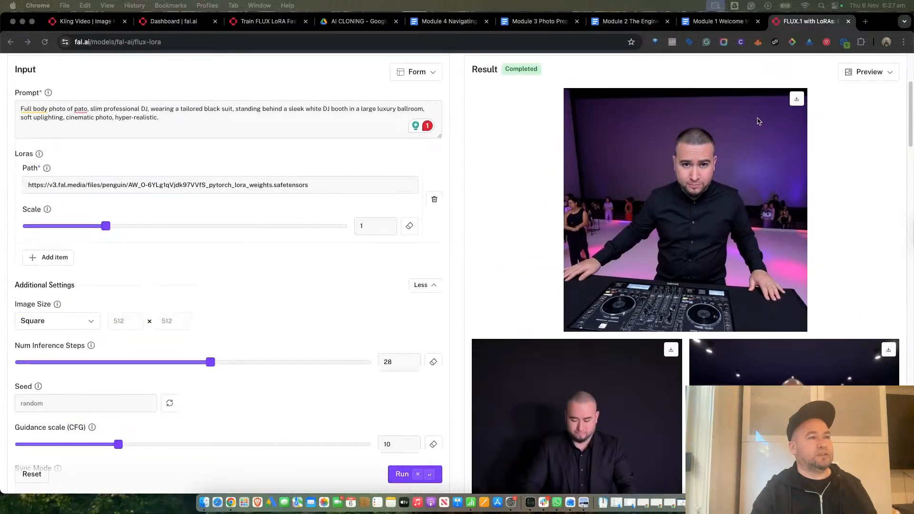
pyautogui.click(796, 99)
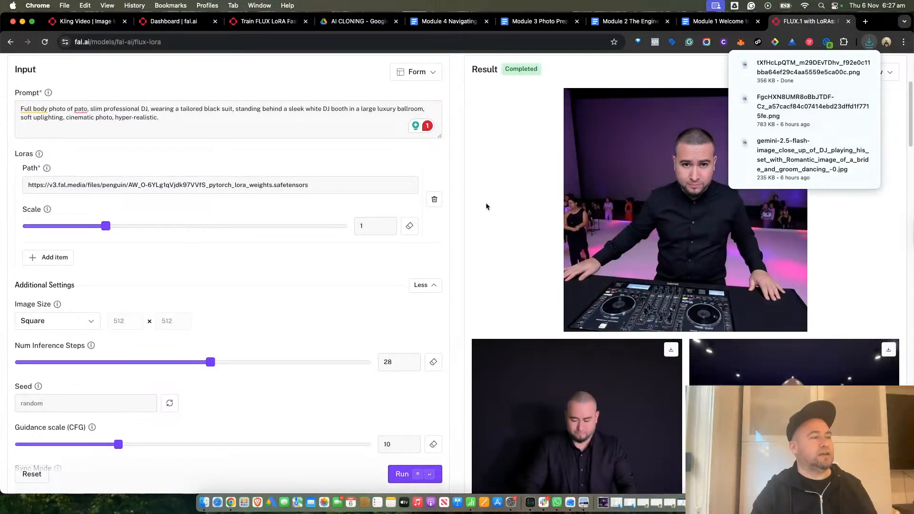
# Step: Switch to the AI CLONING folder in Google Drive and open the Module 6 Plug-and-Play Prompts document at its example prompts
pyautogui.scroll(3, 487, 213)
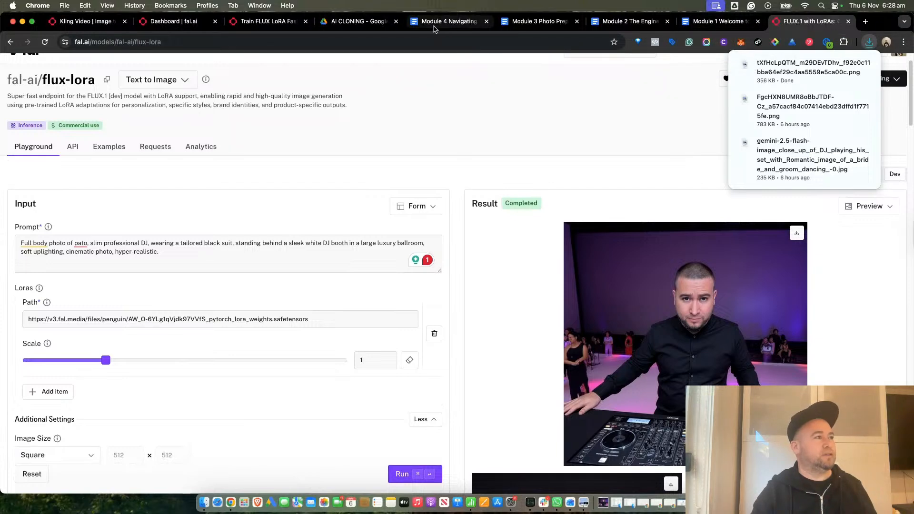
pyautogui.click(366, 25)
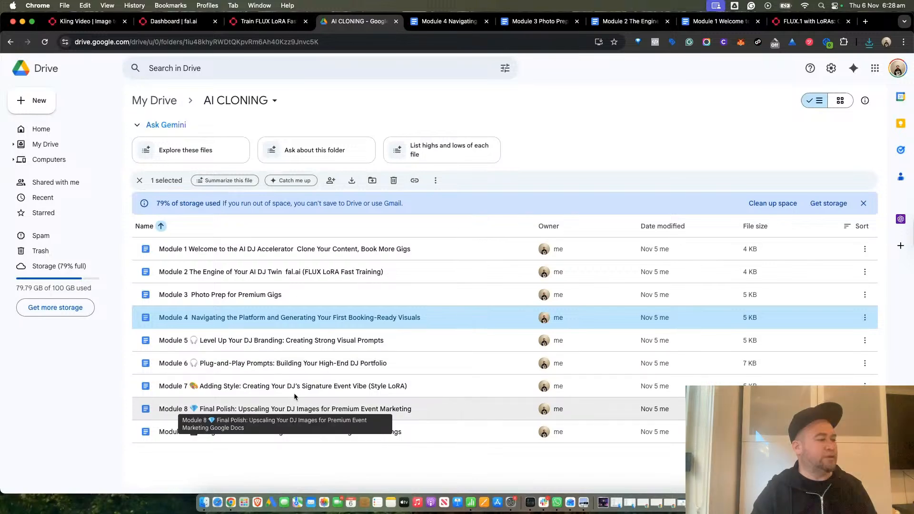
pyautogui.scroll(-3, 421, 474)
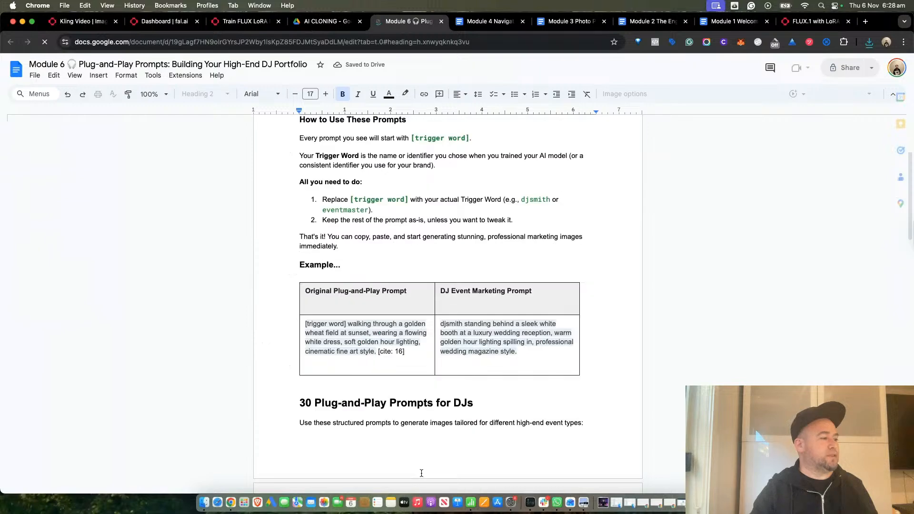
# Step: Return to the flux-lora playground and clear the tailored black suit text from the prompt
pyautogui.click(811, 21)
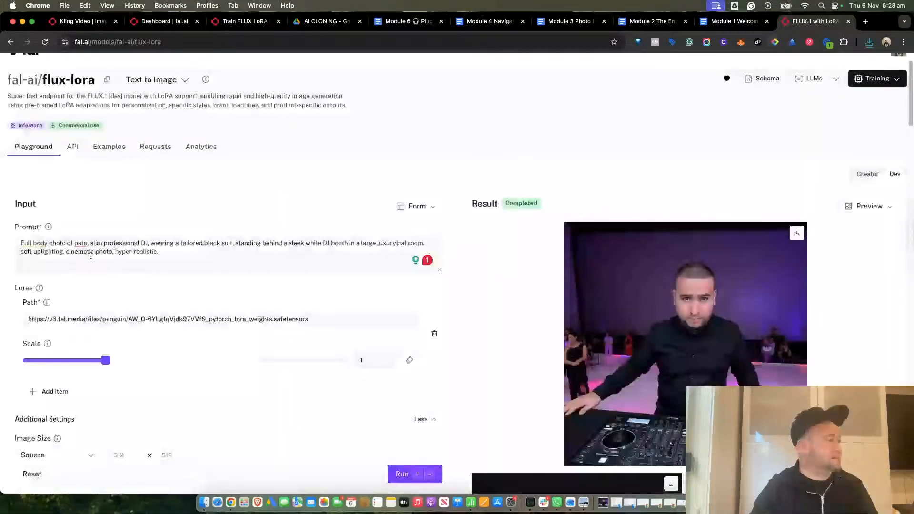
pyautogui.tripleClick(91, 256)
pyautogui.press('BackSpace')
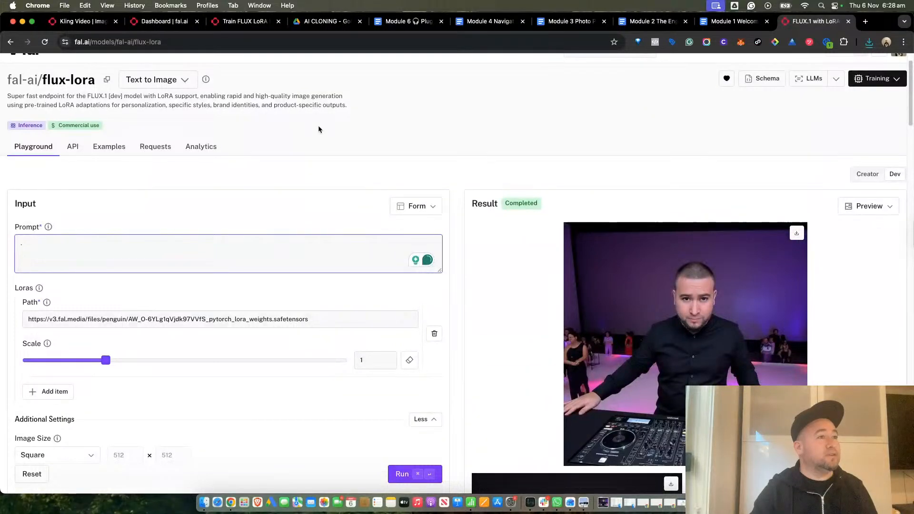
# Step: Copy the golden wheat field example prompt from the Module 6 document into the flux-lora prompt
pyautogui.click(408, 22)
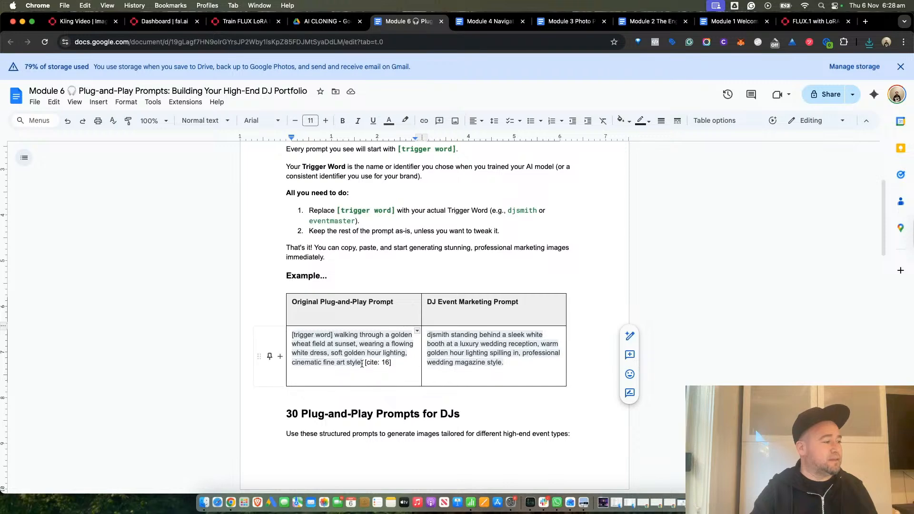
pyautogui.moveTo(362, 364); pyautogui.dragTo(294, 337)
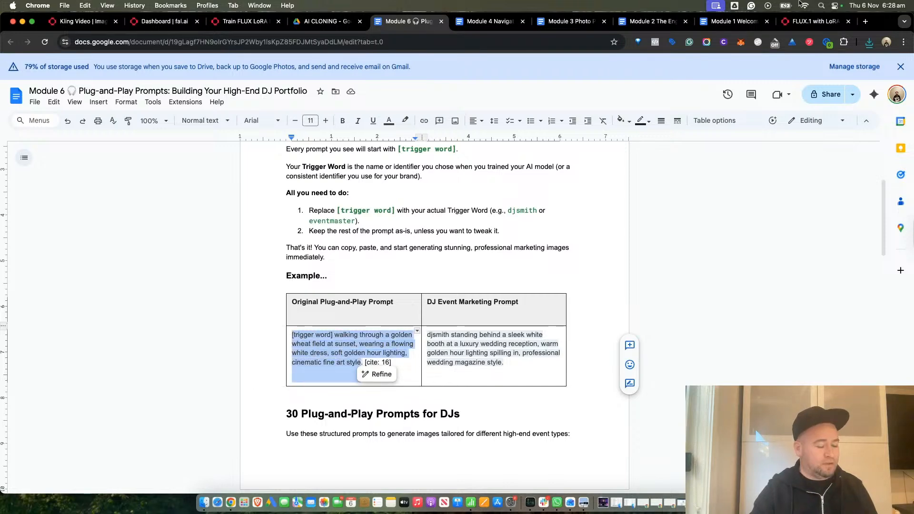
pyautogui.click(815, 21)
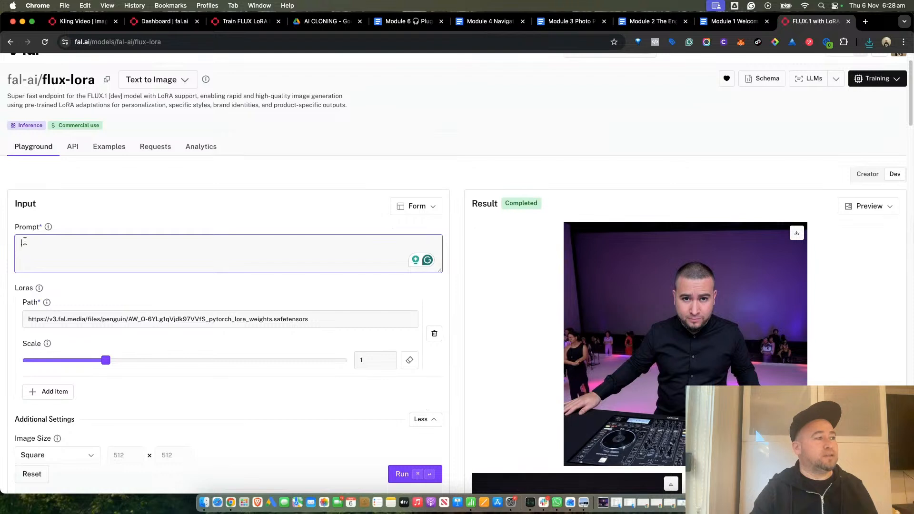
pyautogui.write('[trigger word] walking through a golden wheat field at sunset, wearing a flowing white dress, soft golden hour lighting, cinematic fine art style')
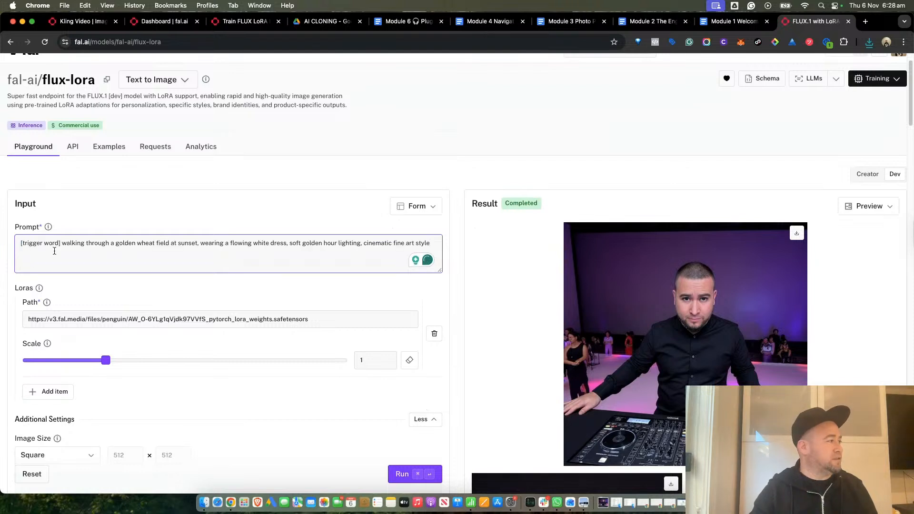
# Step: Replace the [trigger word] placeholder in the prompt with pato and generate the wheat field images
pyautogui.moveTo(61, 243); pyautogui.dragTo(20, 242)
pyautogui.press('BackSpace')
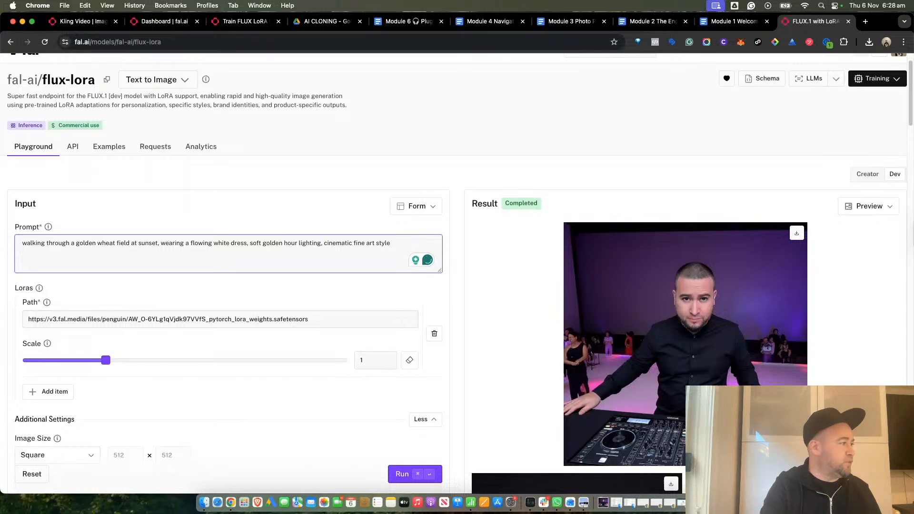
pyautogui.write('patd')
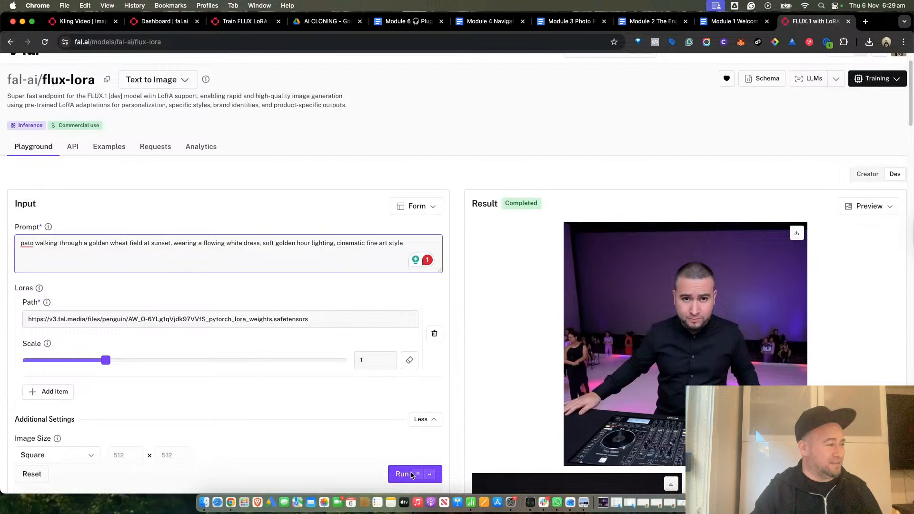
pyautogui.click(412, 475)
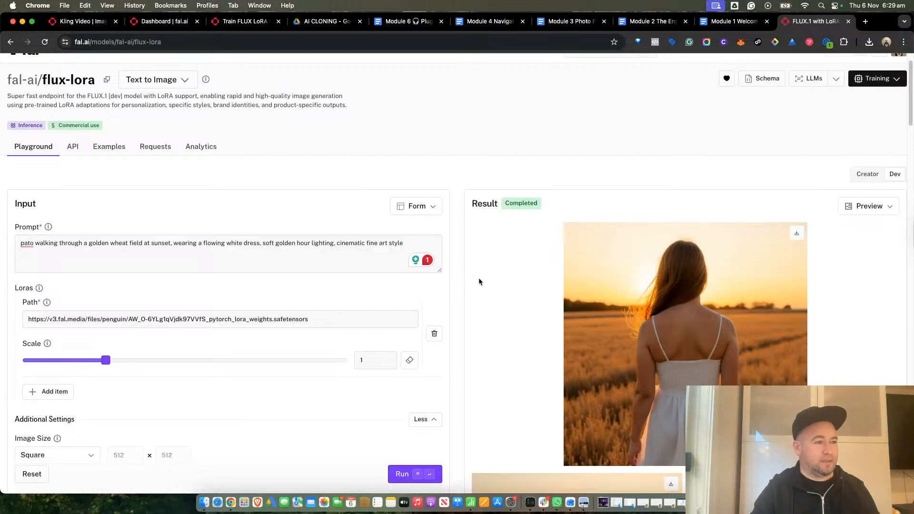
pyautogui.scroll(-7, 478, 278)
pyautogui.scroll(2, 557, 377)
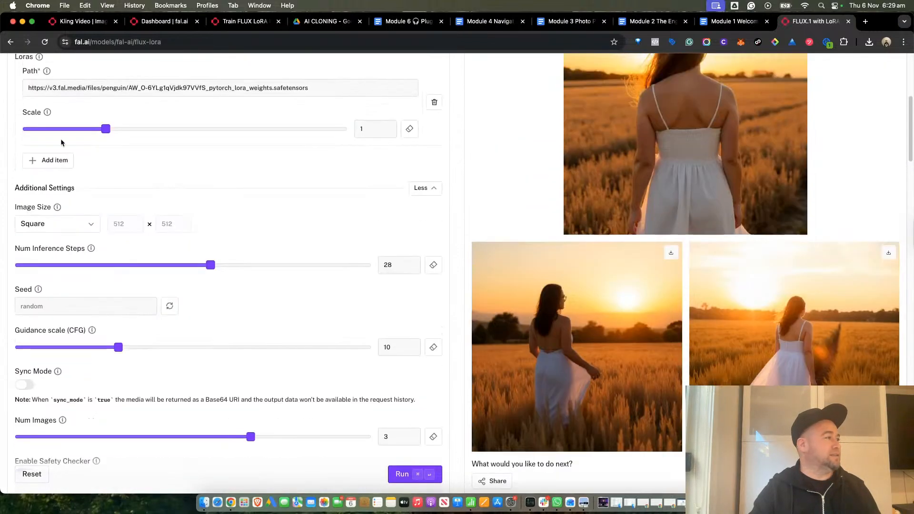
pyautogui.scroll(-1, 86, 230)
pyautogui.scroll(3, 106, 263)
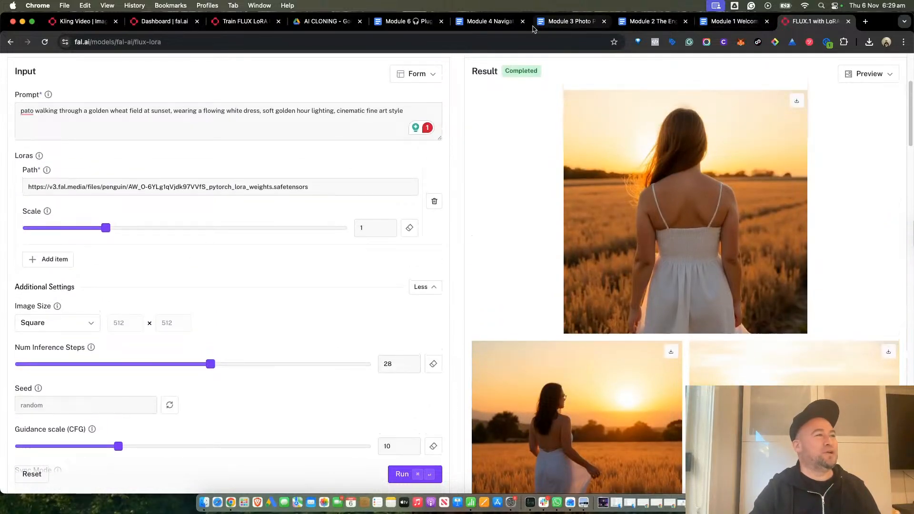
# Step: Replace the wheat field prompt with the grand ballroom floor prompt copied from the Module 6 document's General Professional & Corporate Vibe list
pyautogui.click(388, 21)
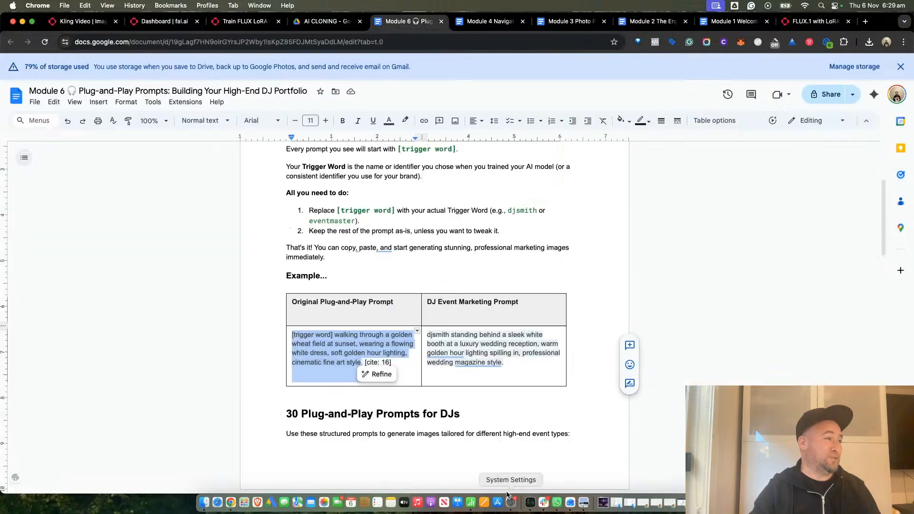
pyautogui.scroll(-6, 489, 339)
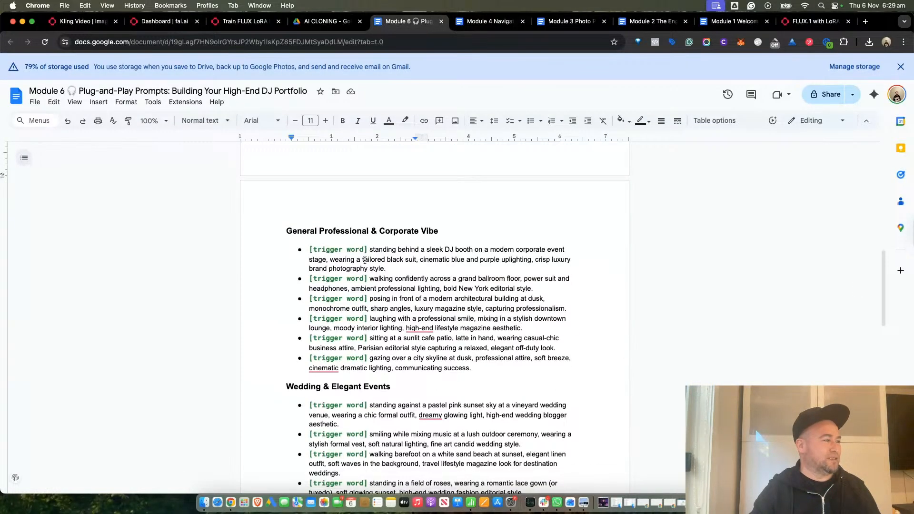
pyautogui.moveTo(388, 269); pyautogui.dragTo(335, 249)
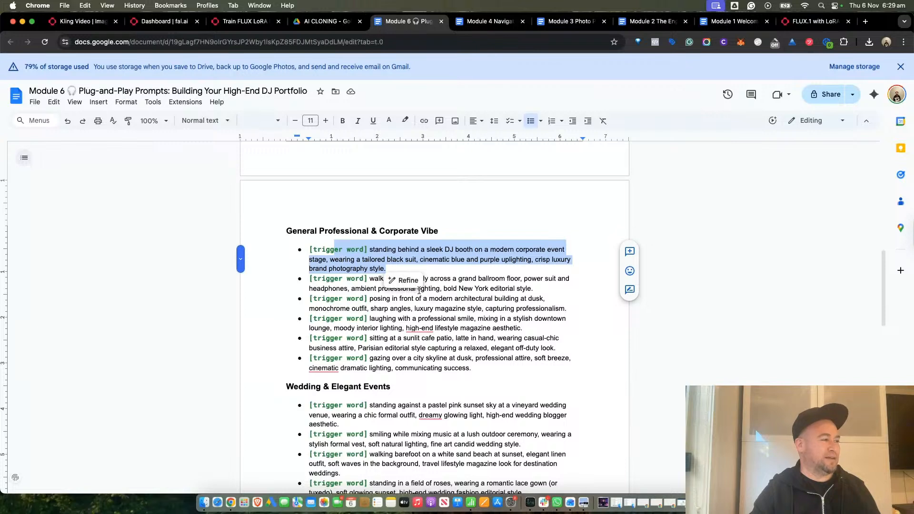
pyautogui.moveTo(538, 290); pyautogui.dragTo(314, 277)
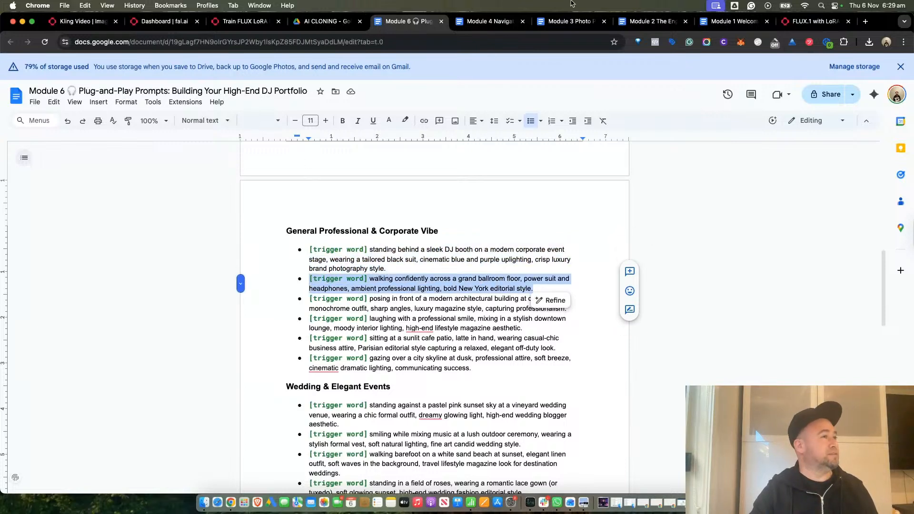
pyautogui.click(813, 21)
pyautogui.doubleClick(115, 110)
pyautogui.press('super+a')
pyautogui.write('[trigger word] walking confidently across a grand ballroom floor, power suit and headphones, ambient professional lighting, bold New York editorial style.')
# Step: Replace the [trigger word] placeholder in the ballroom prompt with "pato, man dj"
pyautogui.moveTo(60, 110); pyautogui.dragTo(15, 109)
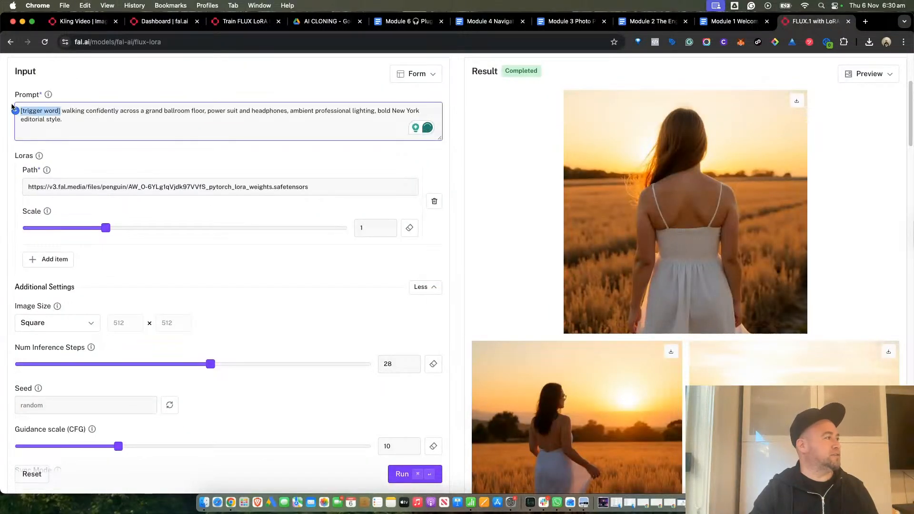
pyautogui.write('patc')
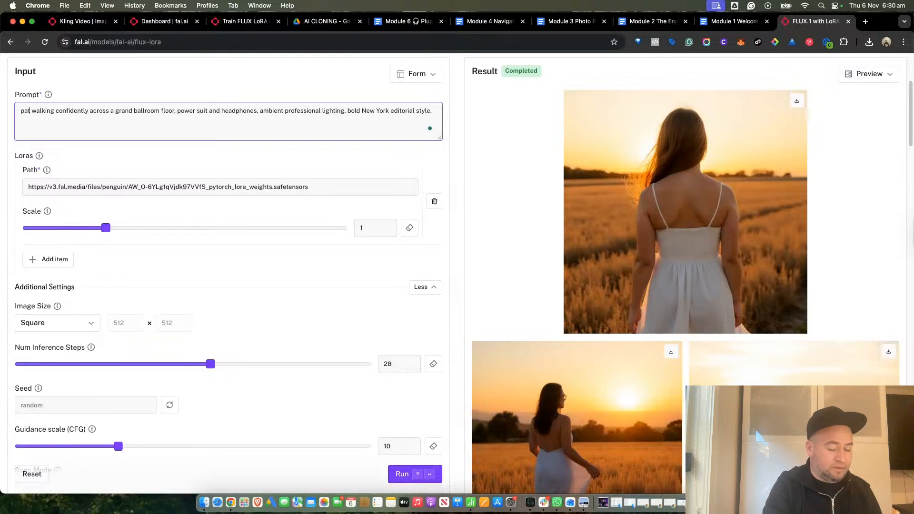
pyautogui.write(', ')
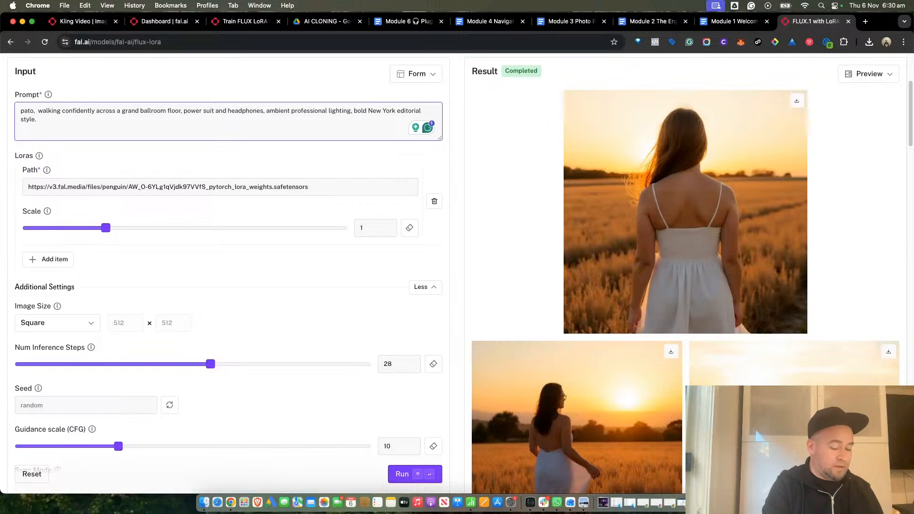
pyautogui.write('man d')
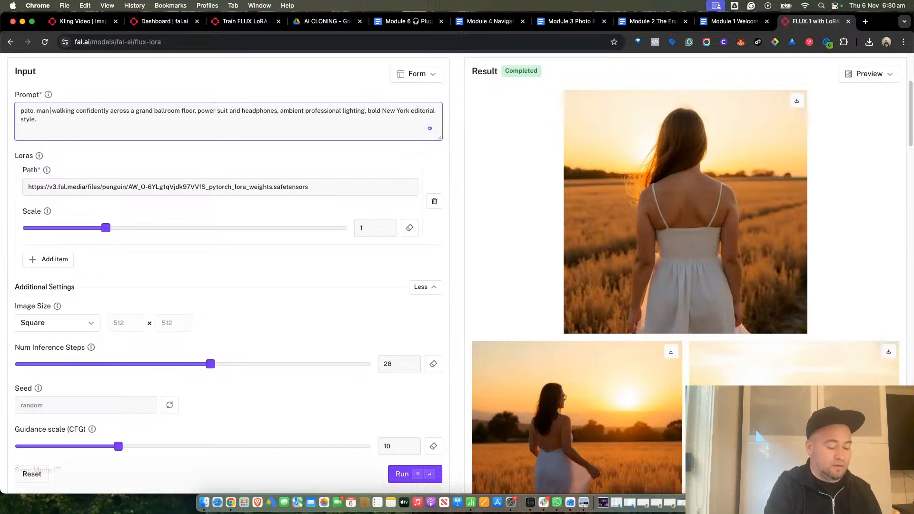
pyautogui.write('j')
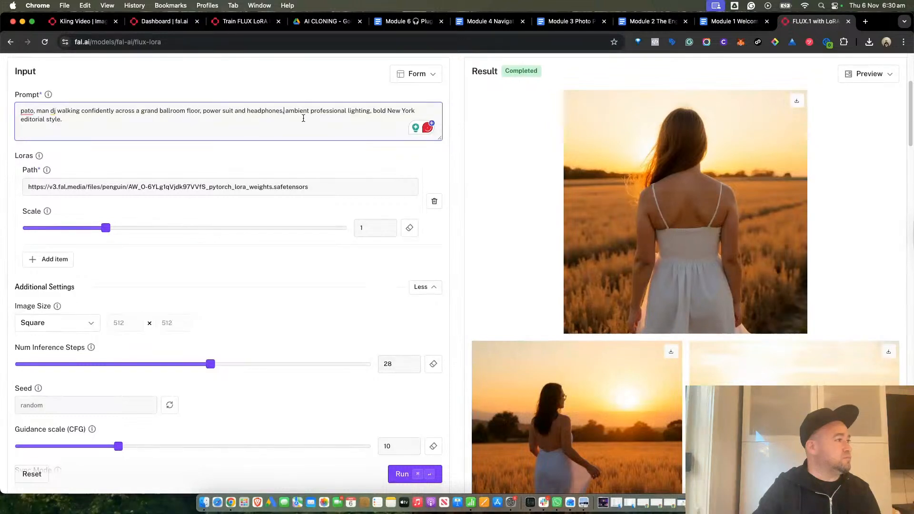
# Step: Add "black cap," after the headphones in the prompt and run the generation
pyautogui.write('hol')
pyautogui.press('BackSpace')
pyautogui.press('BackSpace')
pyautogui.press('BackSpace')
pyautogui.write('black')
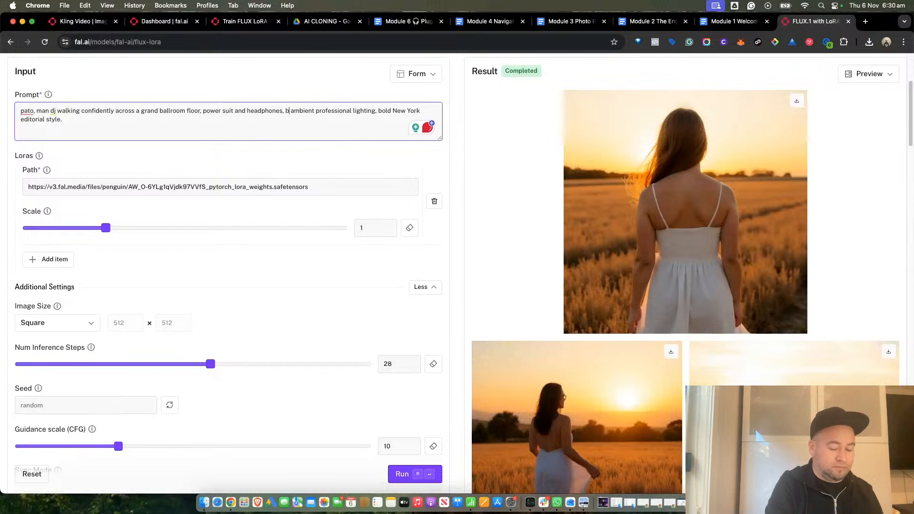
pyautogui.write(' cap')
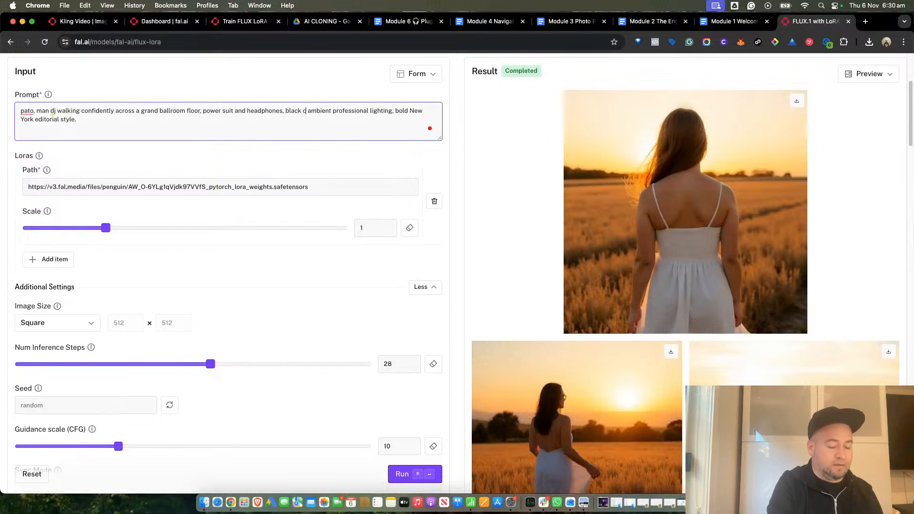
pyautogui.write(',')
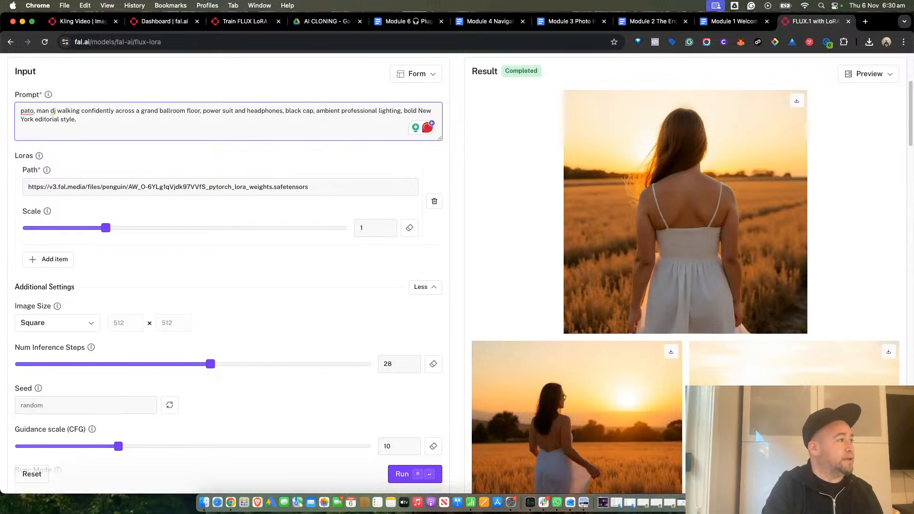
pyautogui.press('Return')
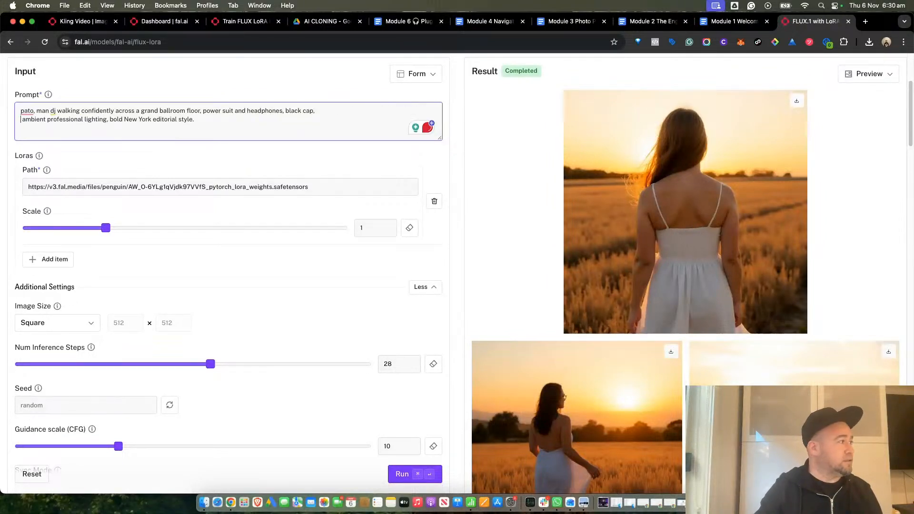
pyautogui.press('BackSpace')
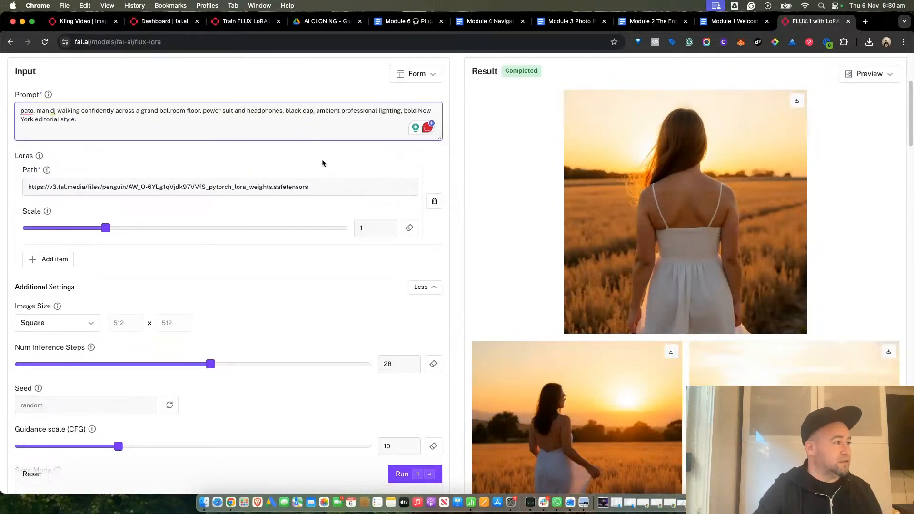
pyautogui.click(404, 480)
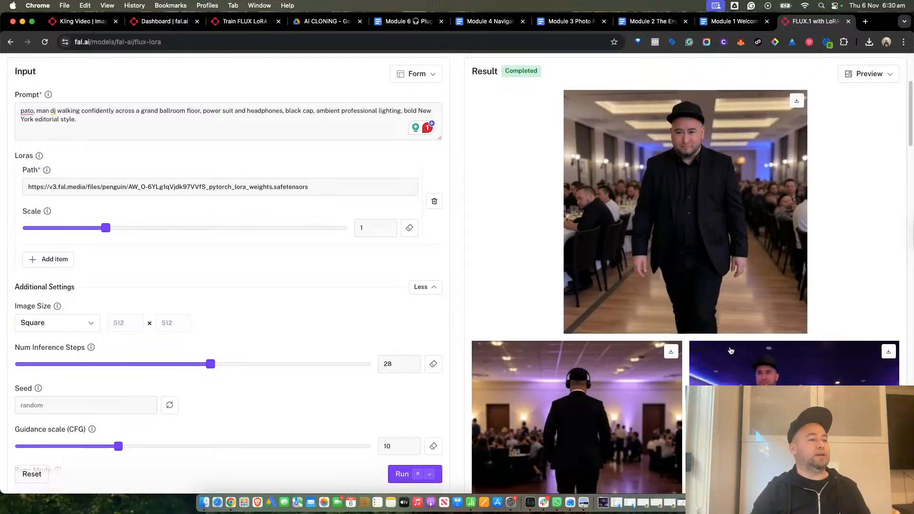
# Step: Insert "slim" before "man dj" in the ballroom prompt and generate the images again
pyautogui.scroll(3, 733, 383)
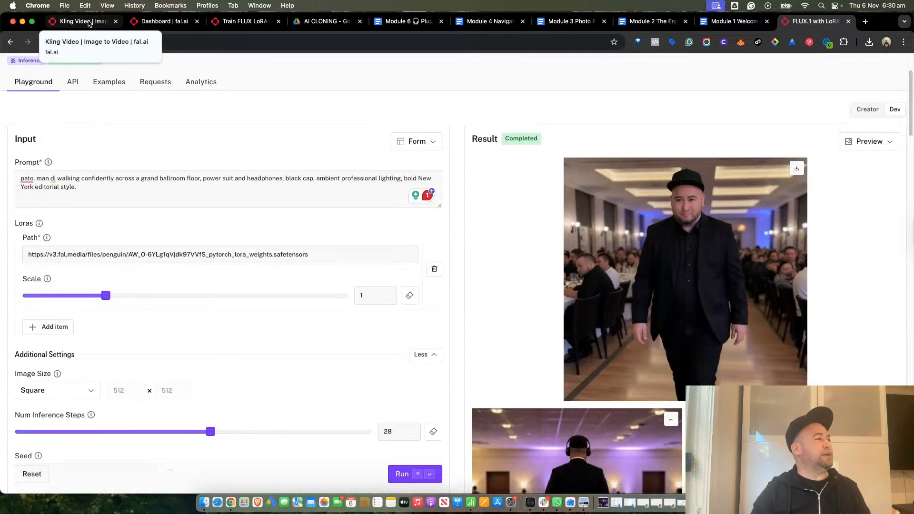
pyautogui.scroll(3, 264, 269)
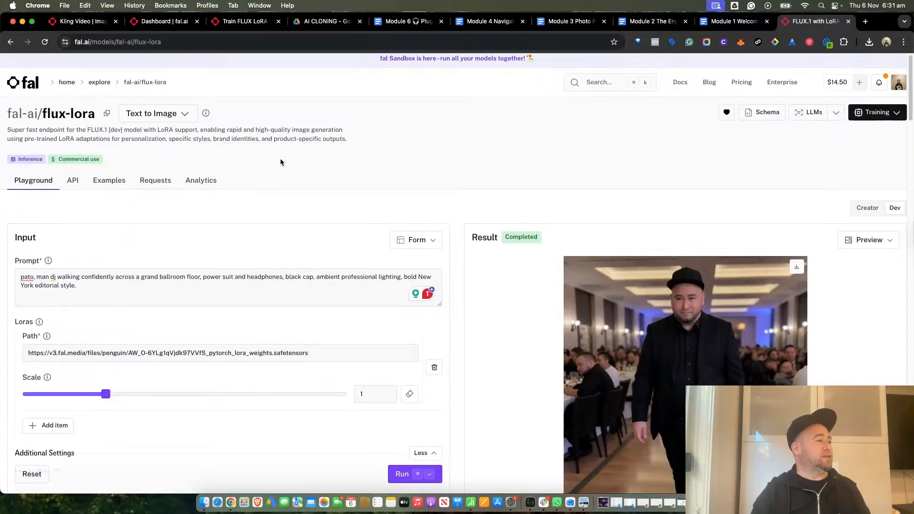
pyautogui.click(39, 277)
pyautogui.write('slim')
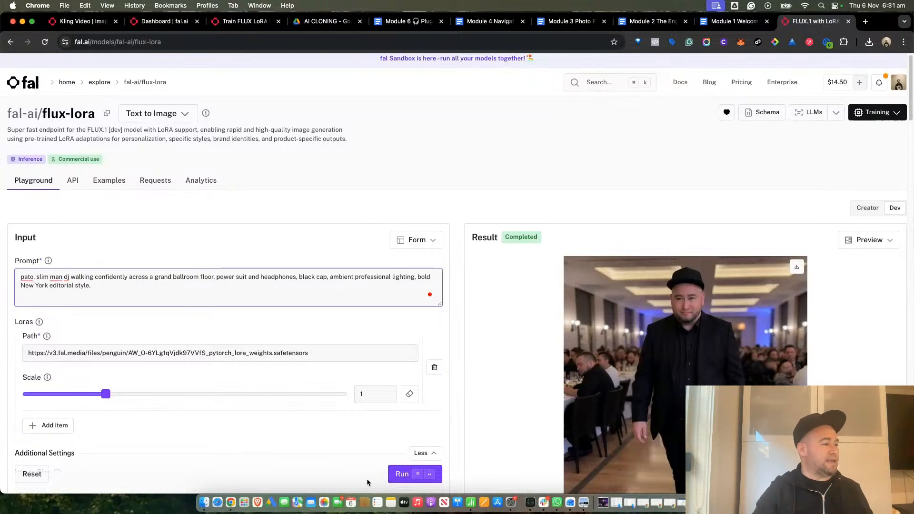
pyautogui.click(402, 473)
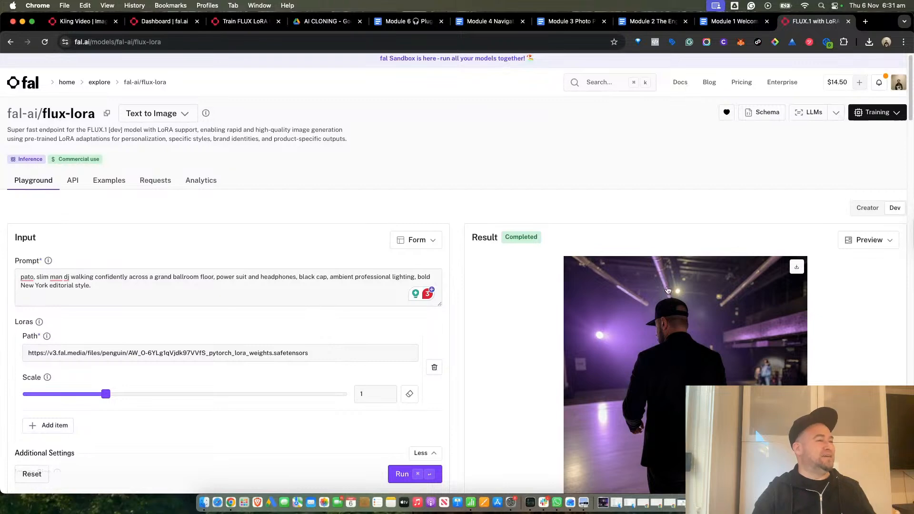
# Step: Review the three generated ballroom images and their generation settings, and look over the prompt lists in the Module 6 document
pyautogui.scroll(-10, 659, 281)
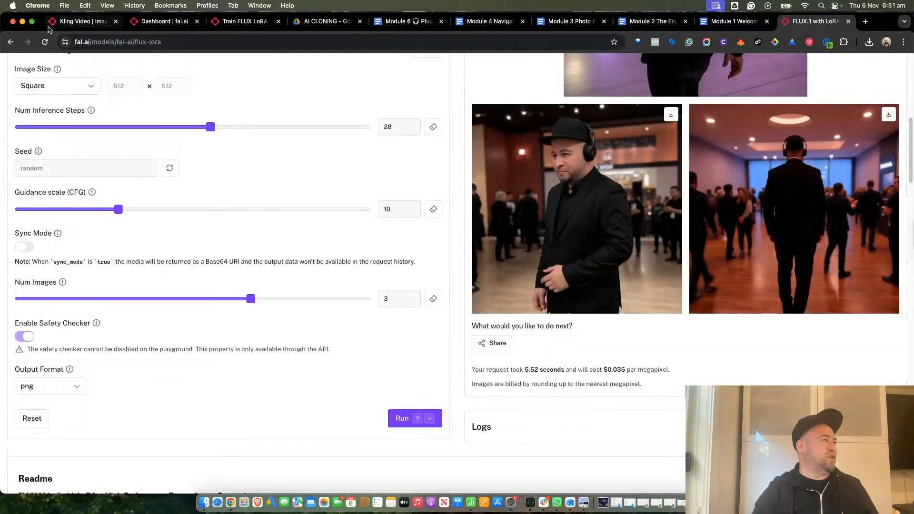
pyautogui.click(390, 21)
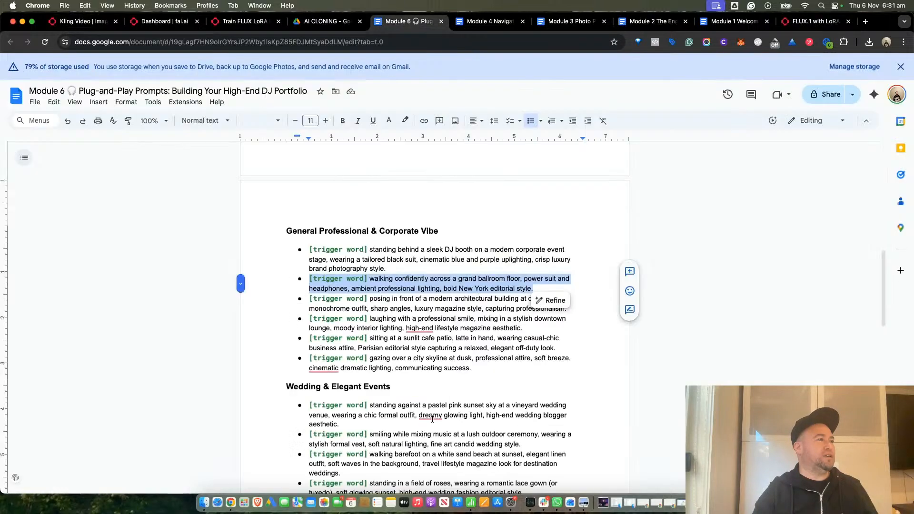
pyautogui.scroll(-2, 409, 328)
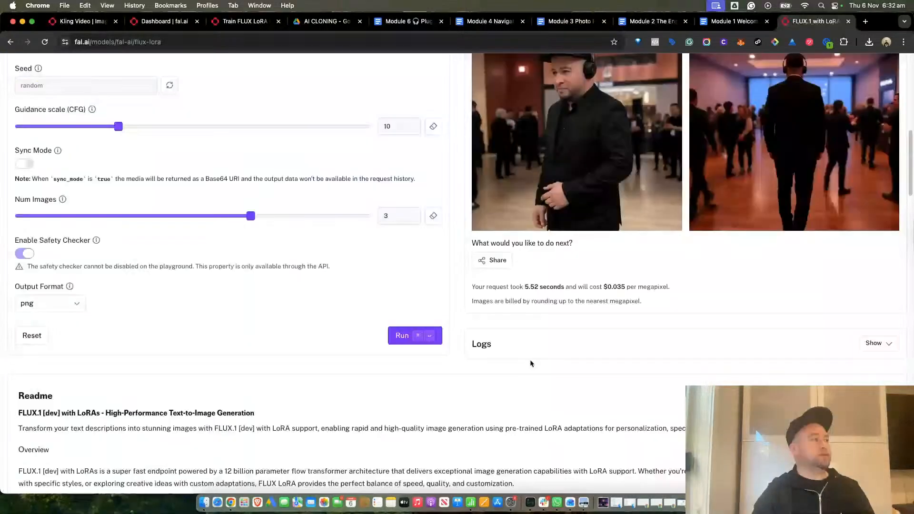
pyautogui.scroll(-1, 531, 363)
pyautogui.scroll(7, 531, 363)
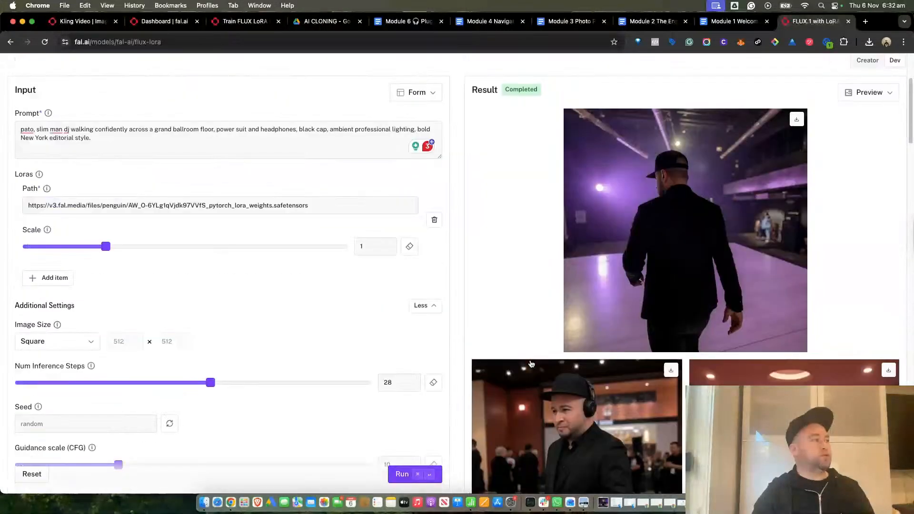
pyautogui.scroll(-3, 429, 317)
pyautogui.scroll(4, 99, 176)
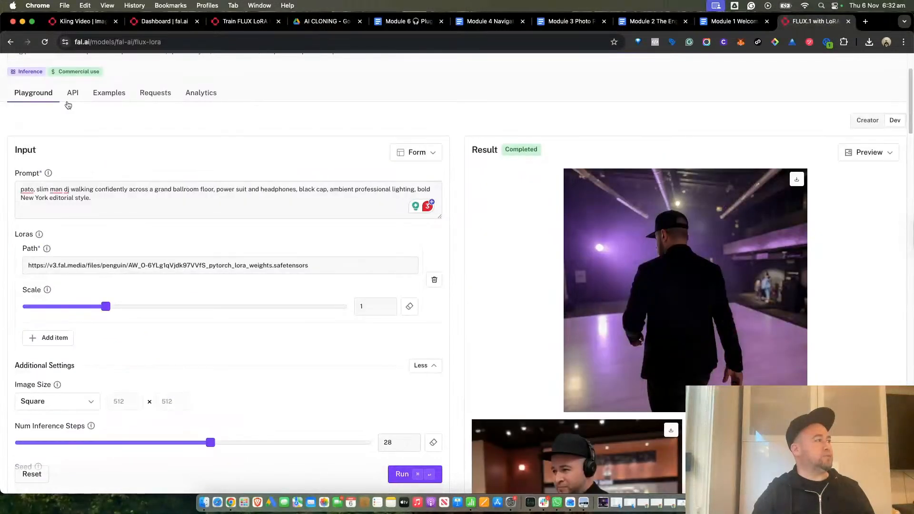
pyautogui.scroll(2, 66, 105)
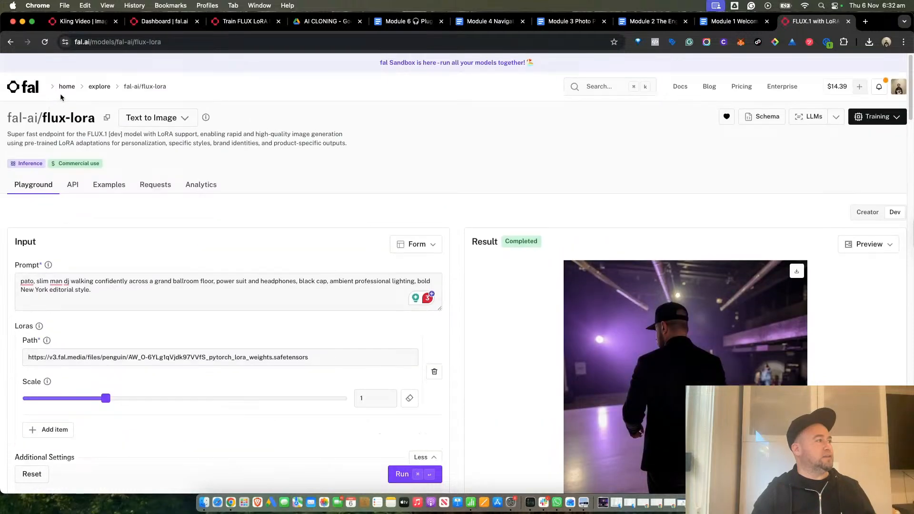
# Step: Open the kling-video/v2.5-turbo/pro/image-to-video model from the recently used models on the fal dashboard
pyautogui.click(66, 86)
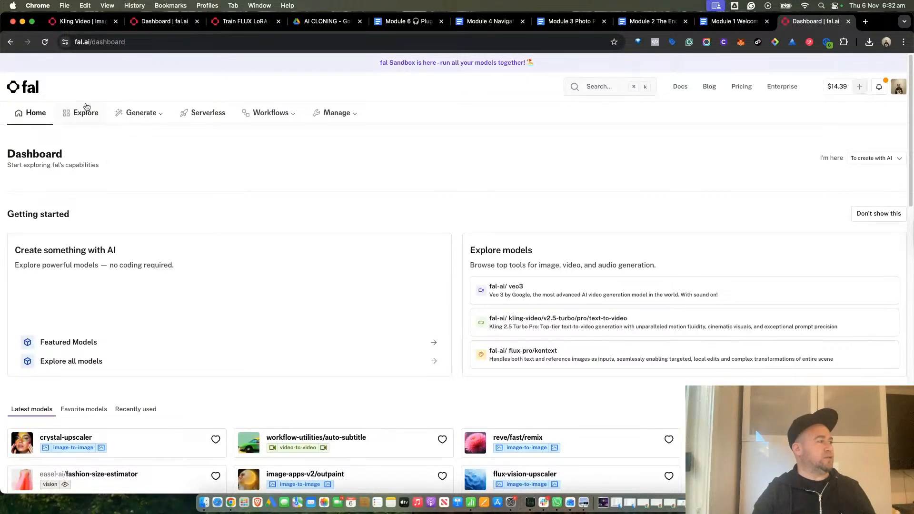
pyautogui.scroll(-1, 261, 331)
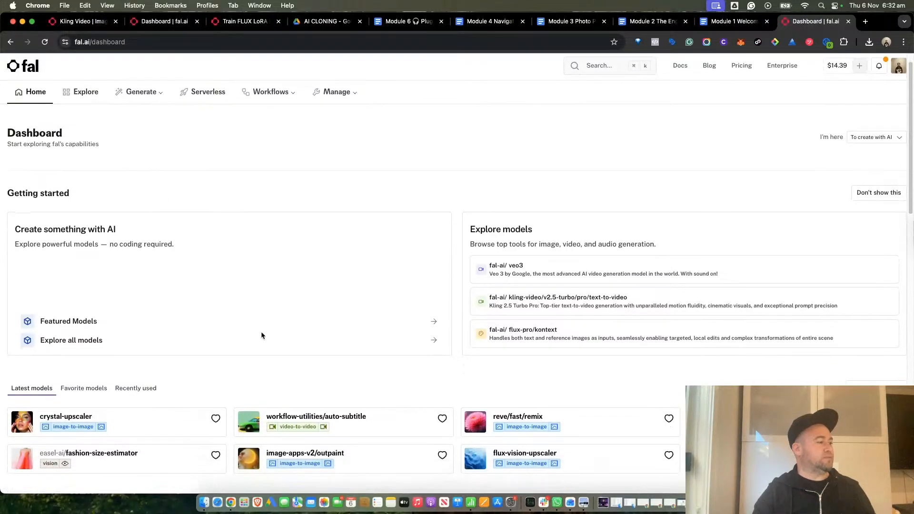
pyautogui.click(120, 390)
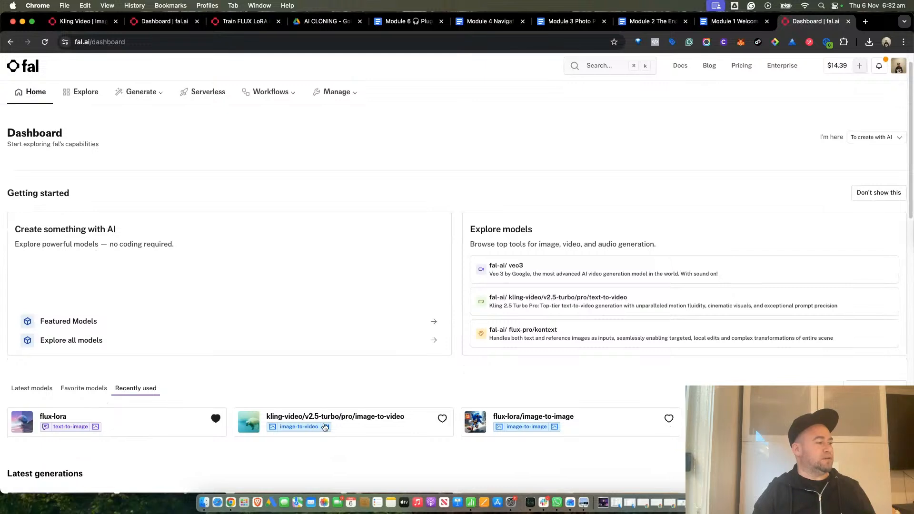
pyautogui.click(354, 425)
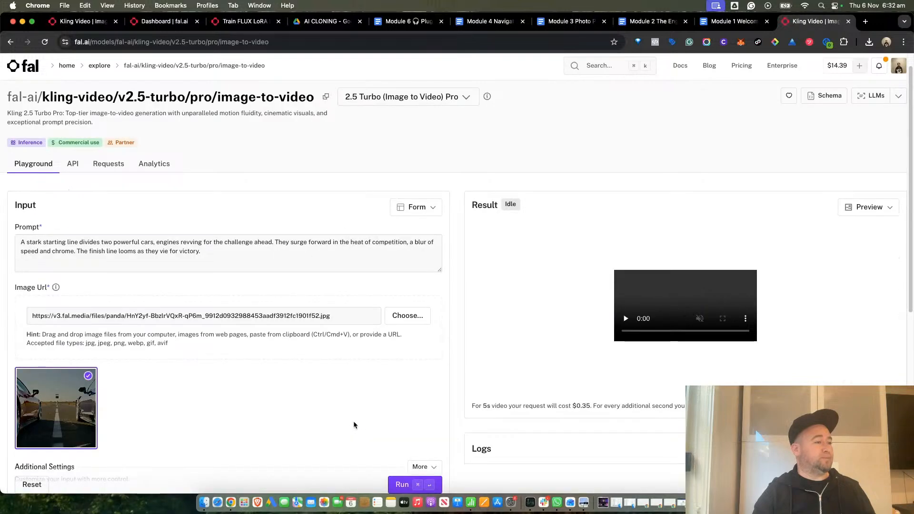
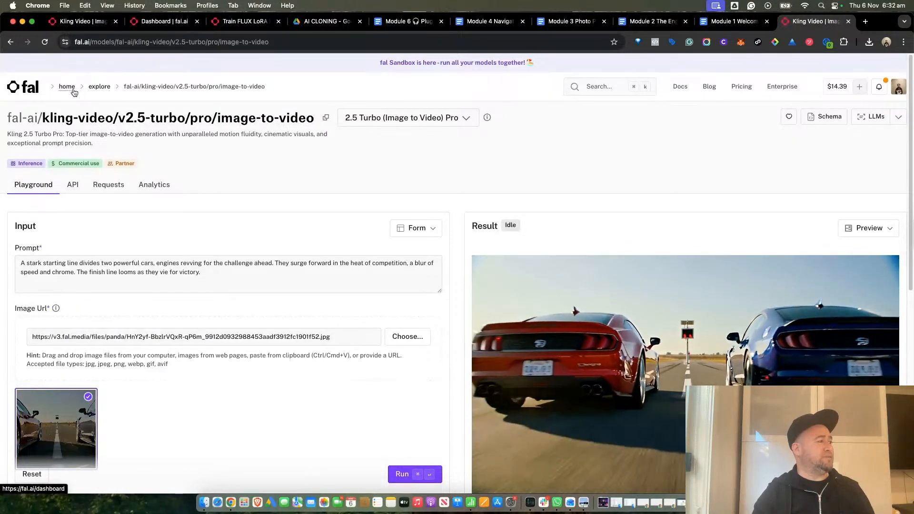
# Step: Go back to the flux-lora playground and check which generation modes it offers
pyautogui.click(10, 42)
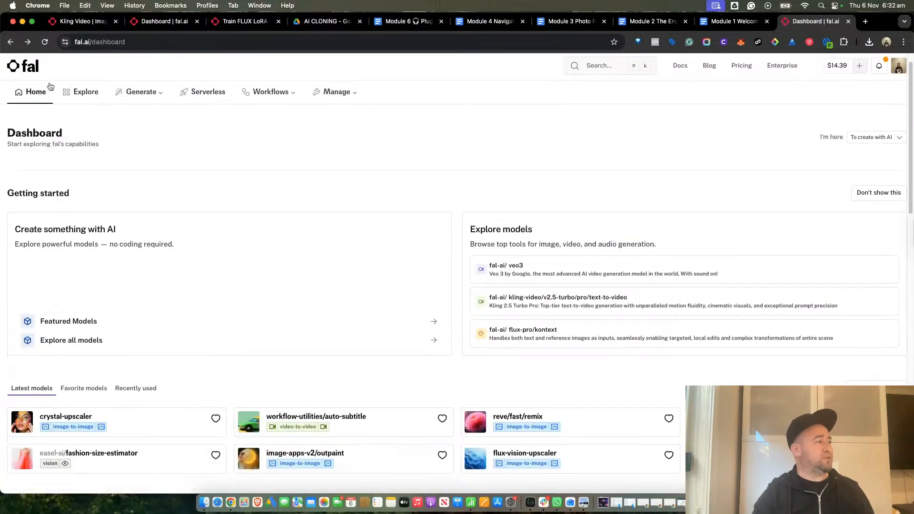
pyautogui.click(11, 42)
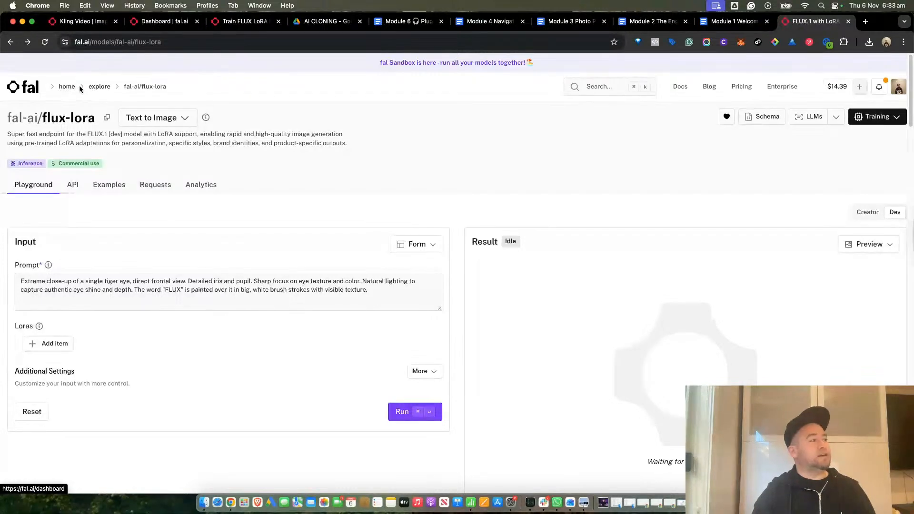
pyautogui.click(184, 119)
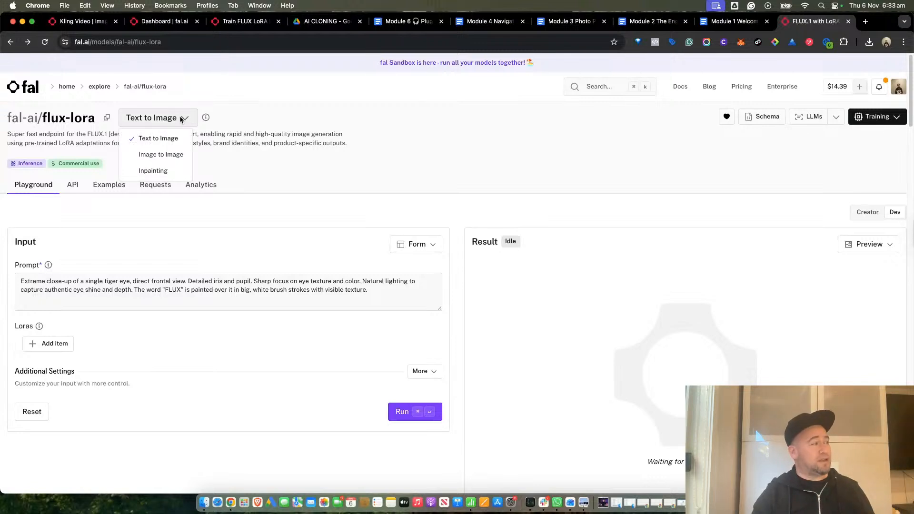
pyautogui.click(75, 92)
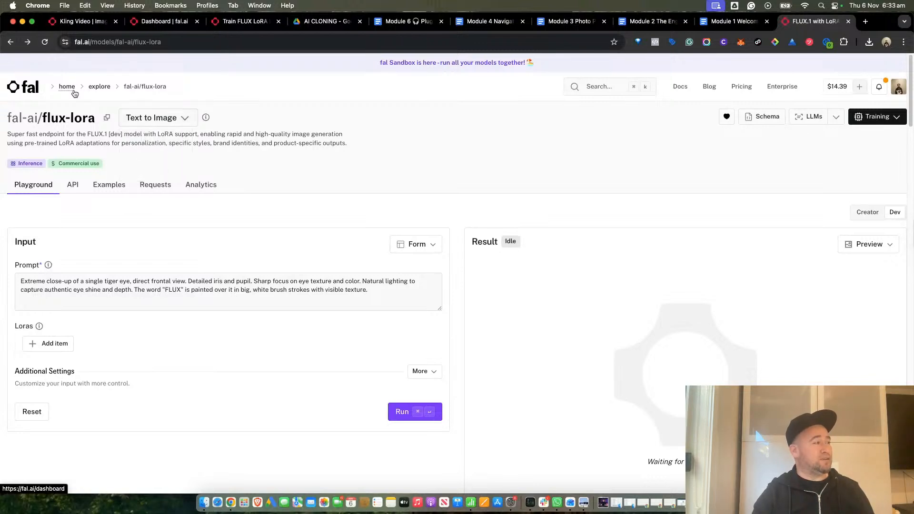
# Step: Search fal's model explorer for "lora" and browse the matching models
pyautogui.click(74, 91)
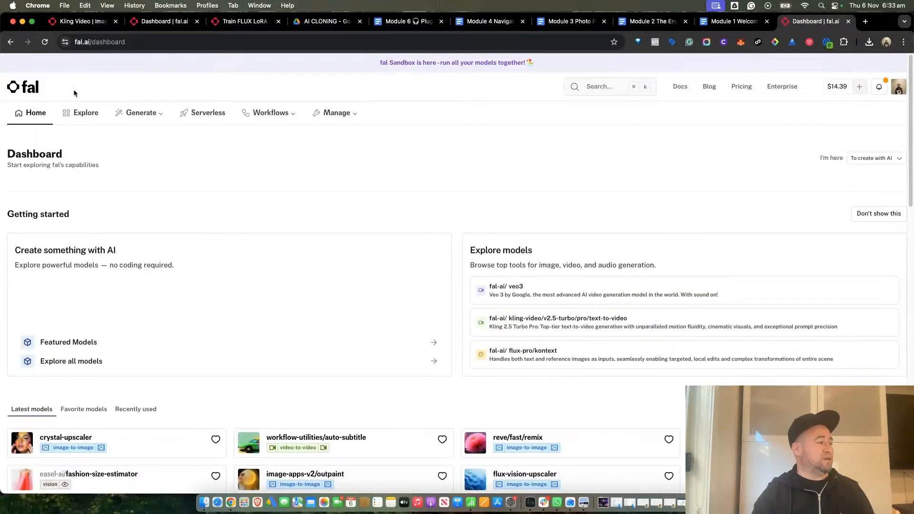
pyautogui.click(90, 119)
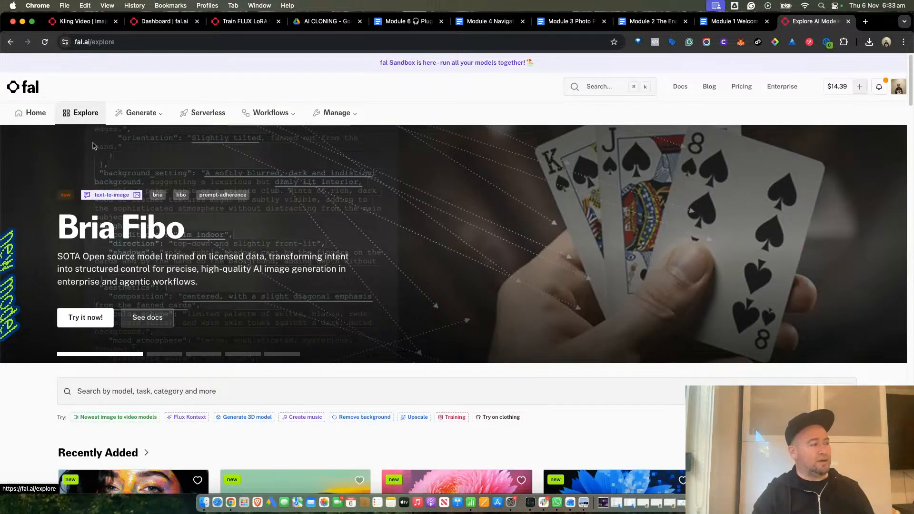
pyautogui.click(153, 391)
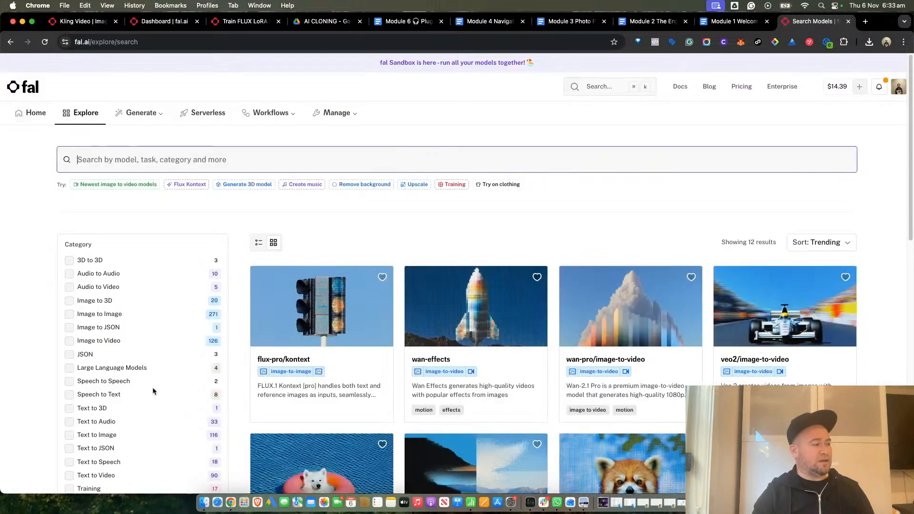
pyautogui.write('lora')
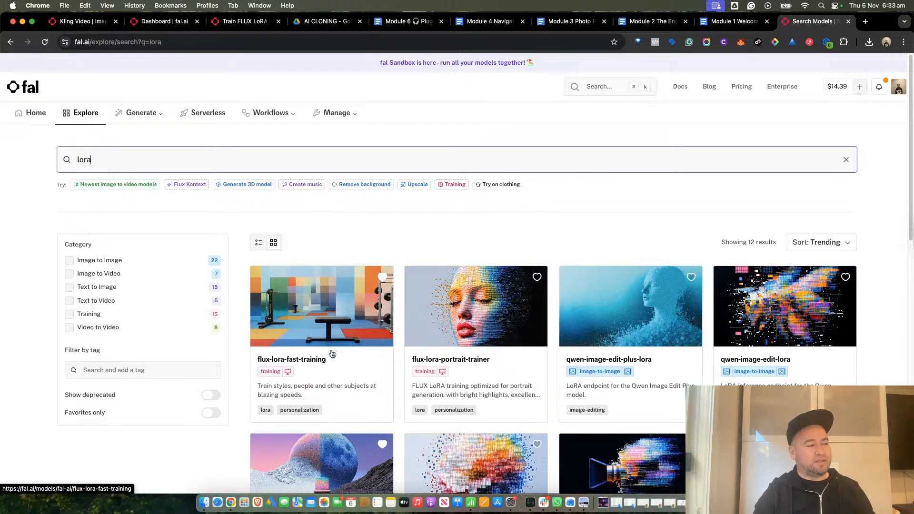
pyautogui.scroll(-10, 332, 352)
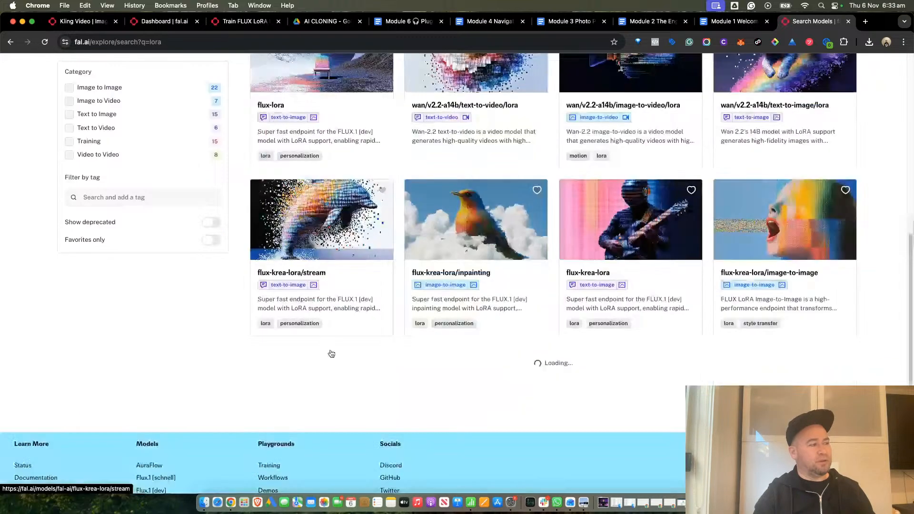
pyautogui.scroll(6, 332, 353)
pyautogui.scroll(-7, 332, 353)
pyautogui.scroll(9, 331, 353)
# Step: Open the flux-lora-fast-training model and run inference from the completed pato training
pyautogui.click(324, 282)
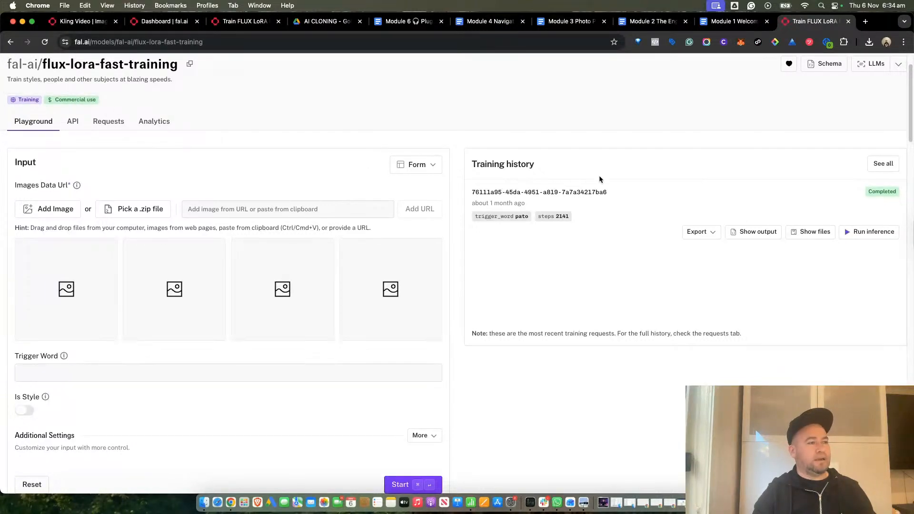
pyautogui.scroll(2, 598, 282)
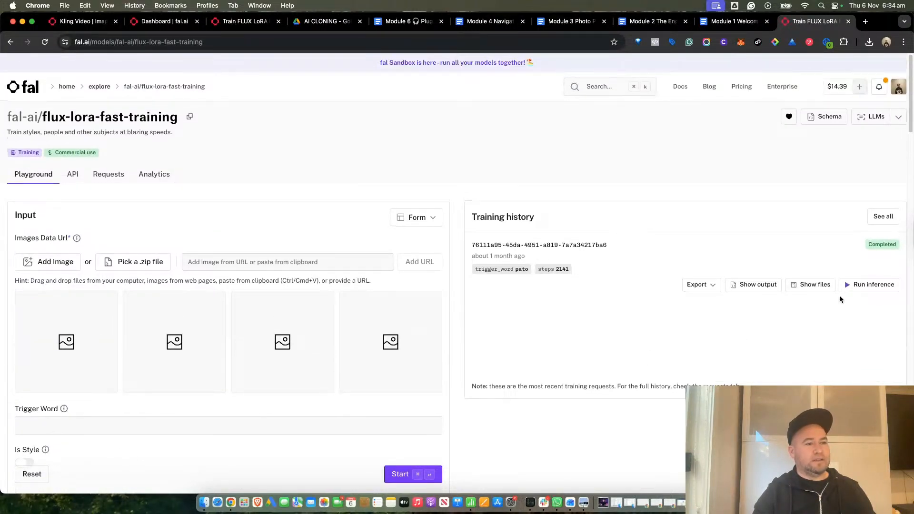
pyautogui.click(874, 290)
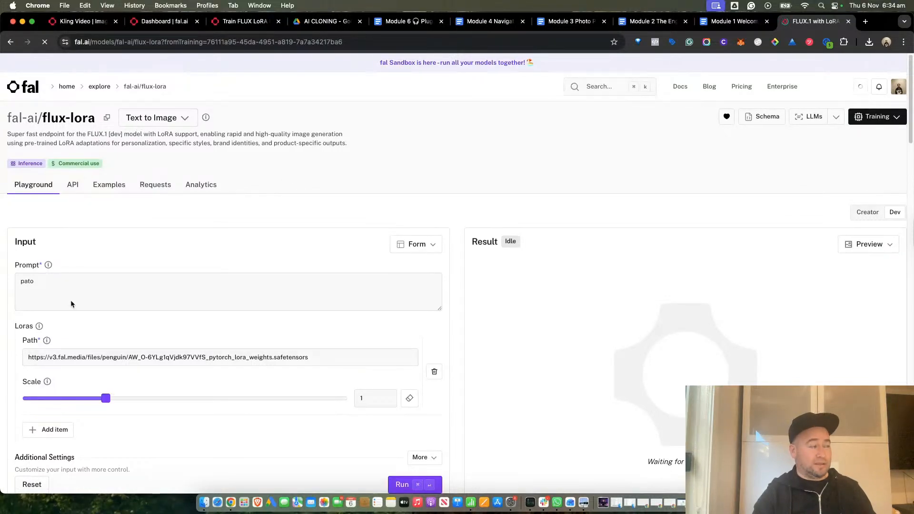
# Step: Copy the lush outdoor ceremony prompt from the Module 6 document's Wedding & Elegant Events list and paste it after "pato" in the flux-lora prompt
pyautogui.click(62, 288)
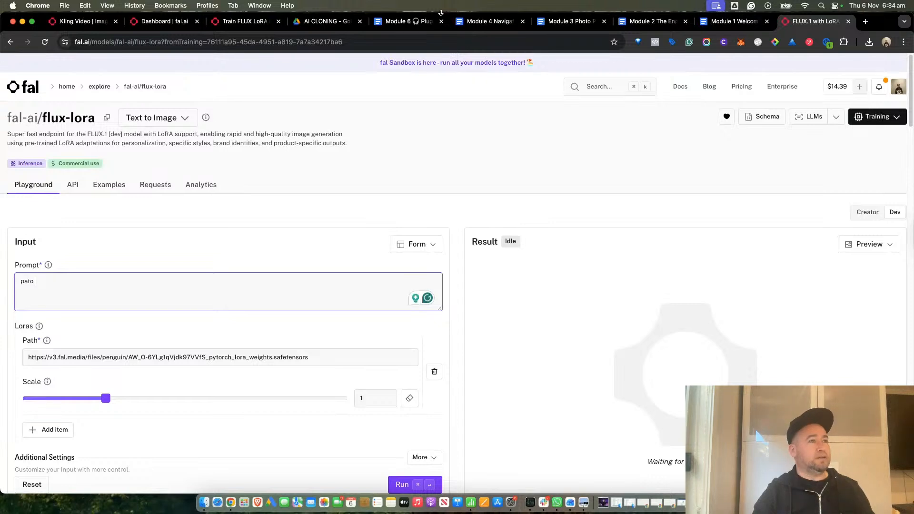
pyautogui.click(413, 22)
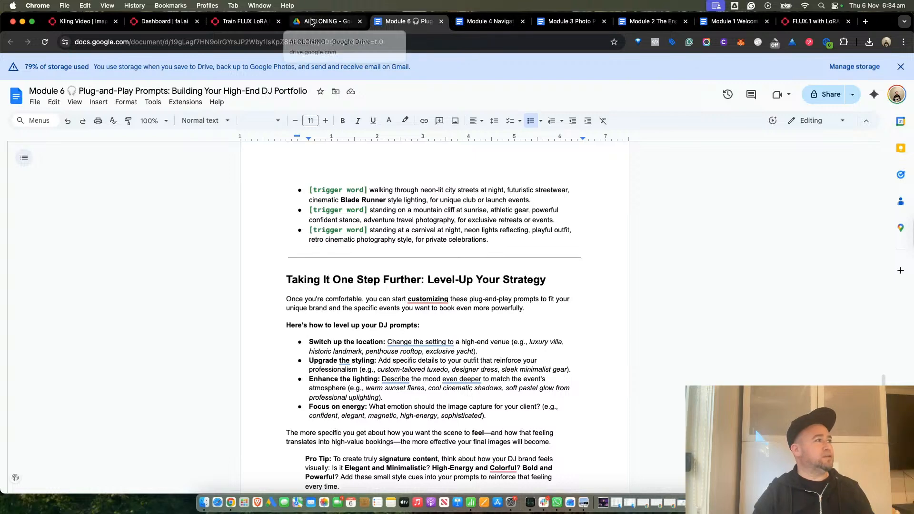
pyautogui.scroll(-5, 441, 414)
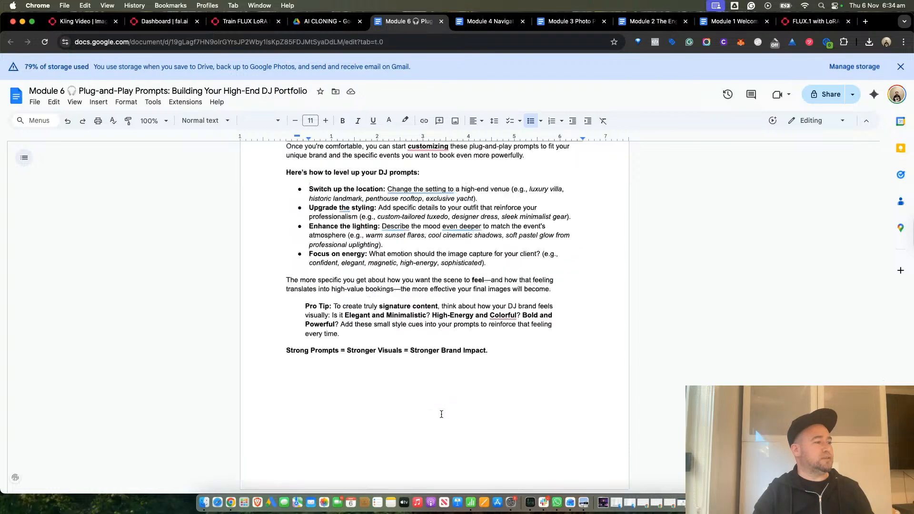
pyautogui.scroll(15, 441, 414)
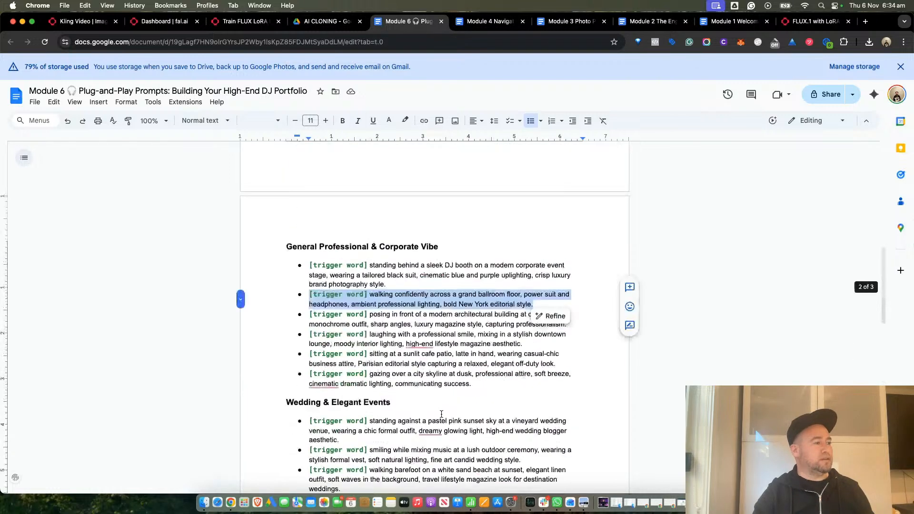
pyautogui.scroll(-1, 441, 414)
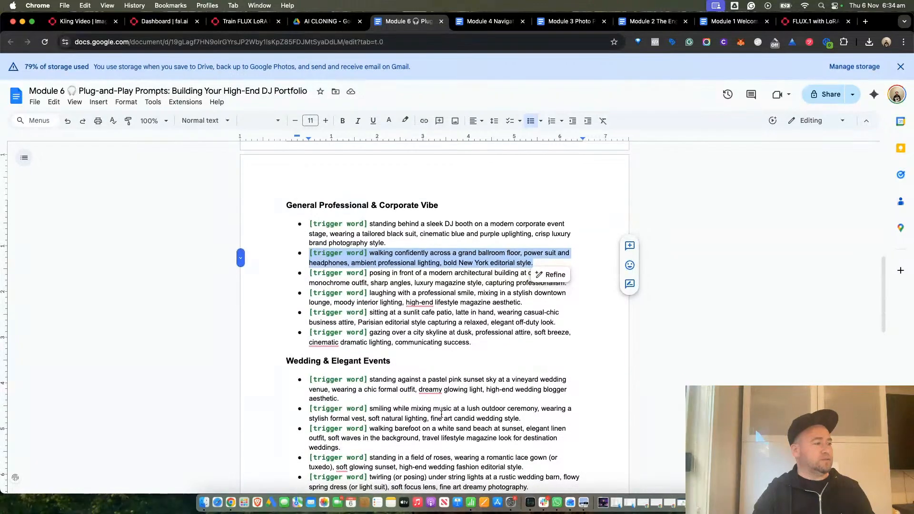
pyautogui.scroll(-1, 442, 414)
pyautogui.scroll(-2, 441, 414)
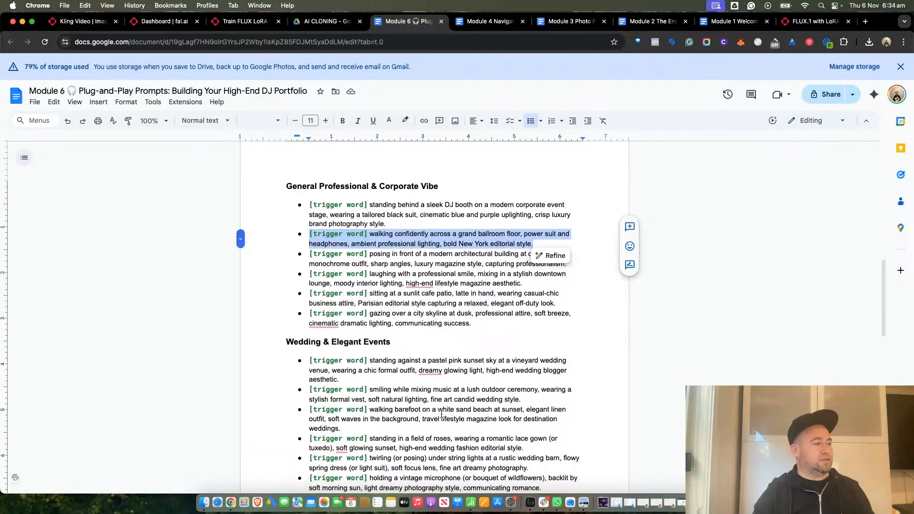
pyautogui.moveTo(528, 385); pyautogui.dragTo(310, 379)
pyautogui.press('super+c')
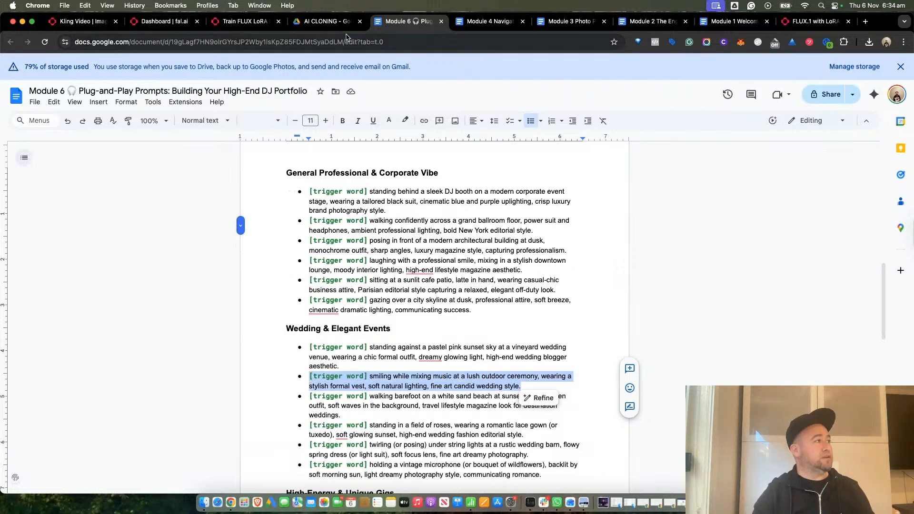
pyautogui.click(816, 23)
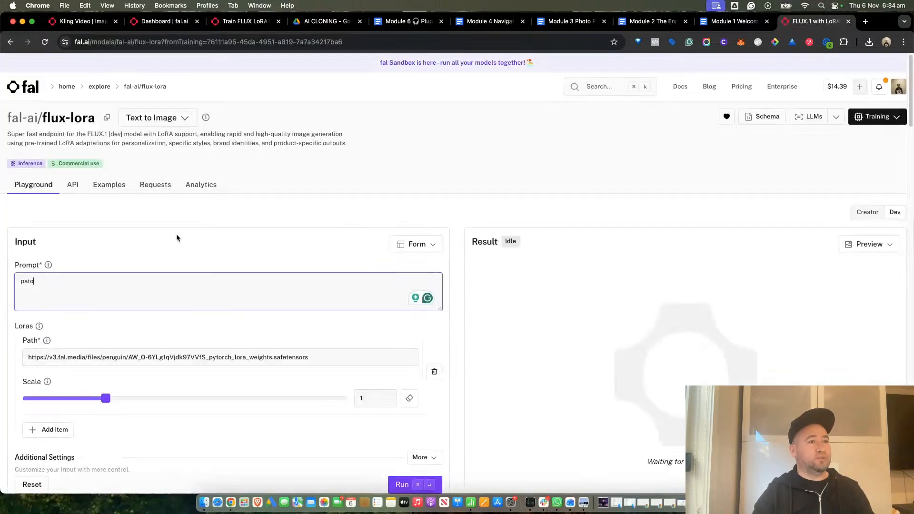
pyautogui.press('super+v')
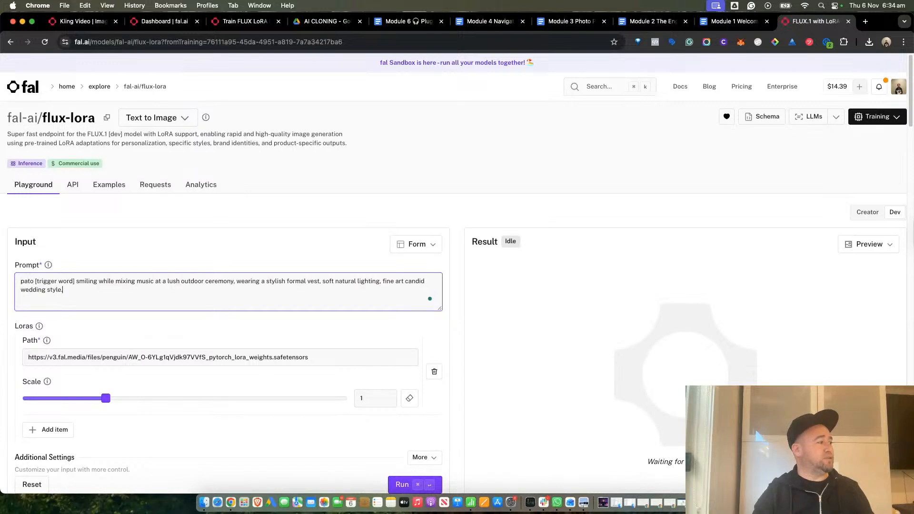
# Step: Replace the [trigger word] placeholder in the outdoor ceremony prompt with "slim man"
pyautogui.click(77, 281)
pyautogui.press('BackSpace')
pyautogui.press('BackSpace')
pyautogui.press('BackSpace')
pyautogui.press('BackSpace')
pyautogui.press('BackSpace')
pyautogui.press('BackSpace')
pyautogui.press('BackSpace')
pyautogui.press('BackSpace')
pyautogui.press('BackSpace')
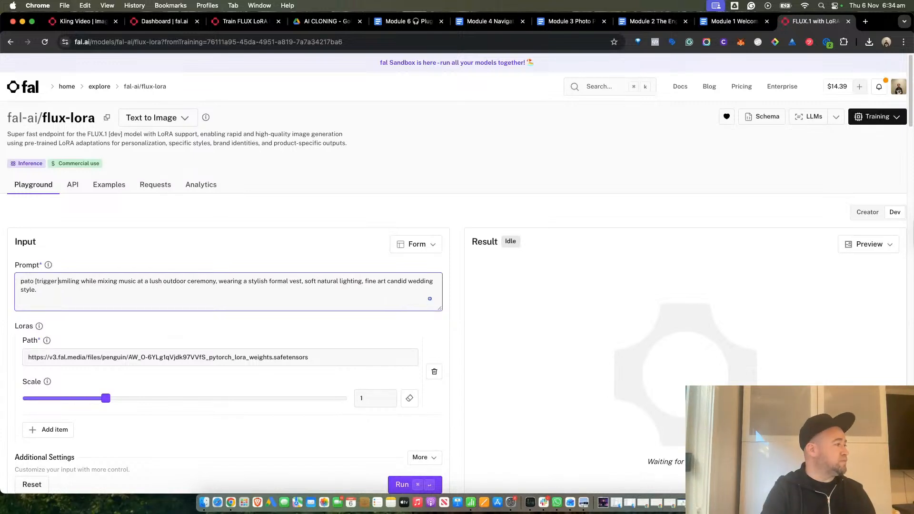
pyautogui.press('BackSpace')
pyautogui.press('BackSpace')
pyautogui.press('BackSpace')
pyautogui.press('BackSpace')
pyautogui.press('BackSpace')
pyautogui.press('BackSpace')
pyautogui.write('slim man')
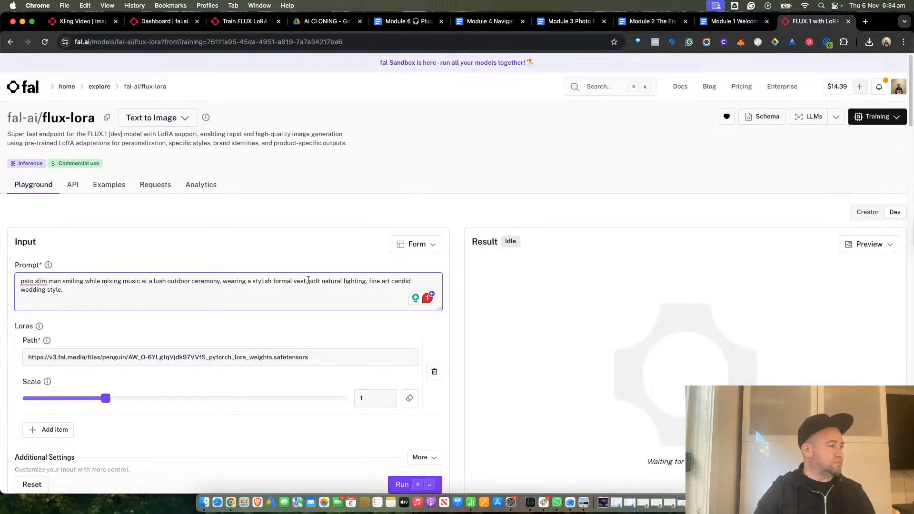
# Step: Add "black cap," after "stylish formal vest," and append "hyper realistic" to the end of the outdoor ceremony prompt
pyautogui.write('black')
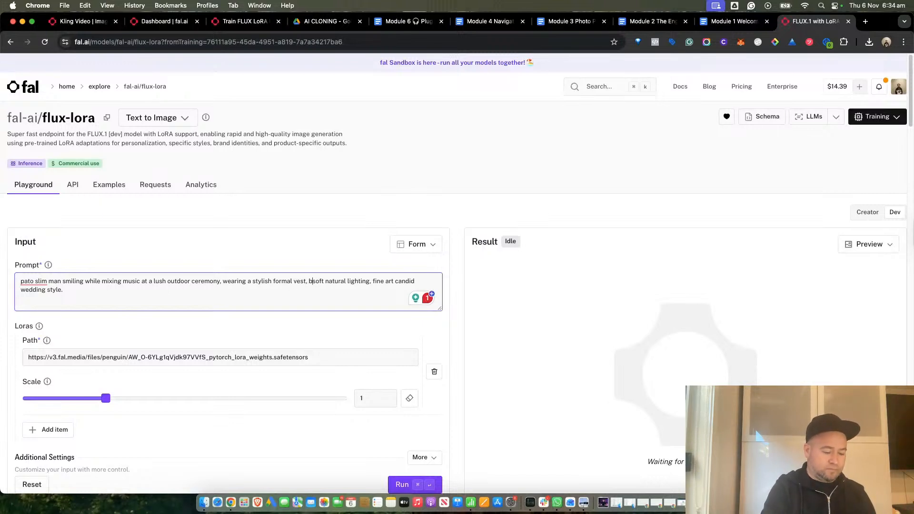
pyautogui.write(' cap')
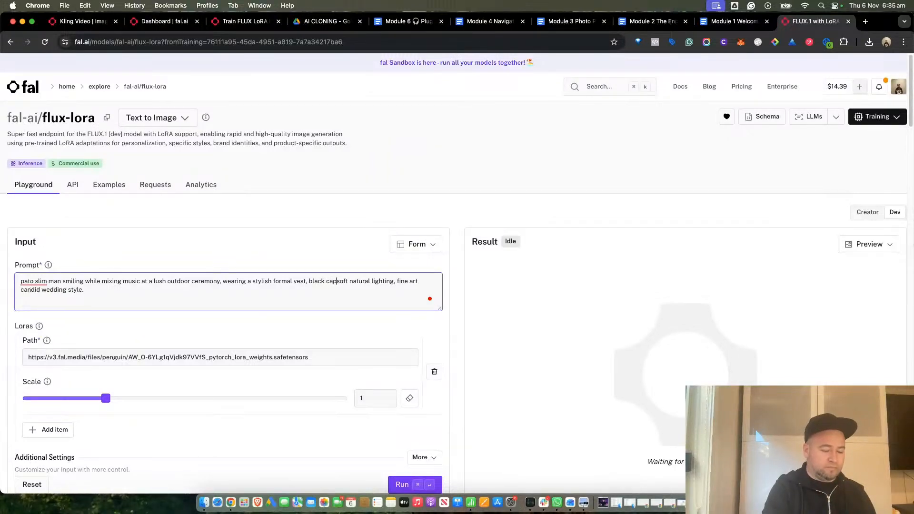
pyautogui.write(',')
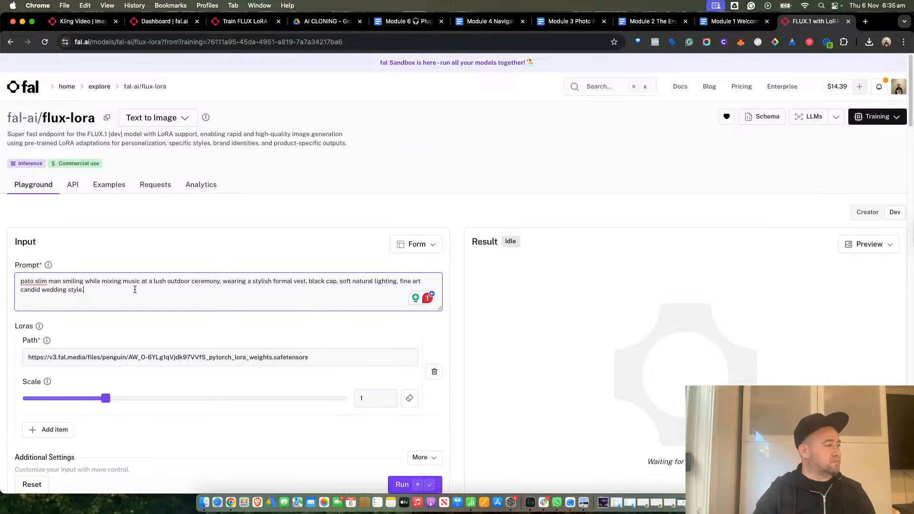
pyautogui.write('yper realistic')
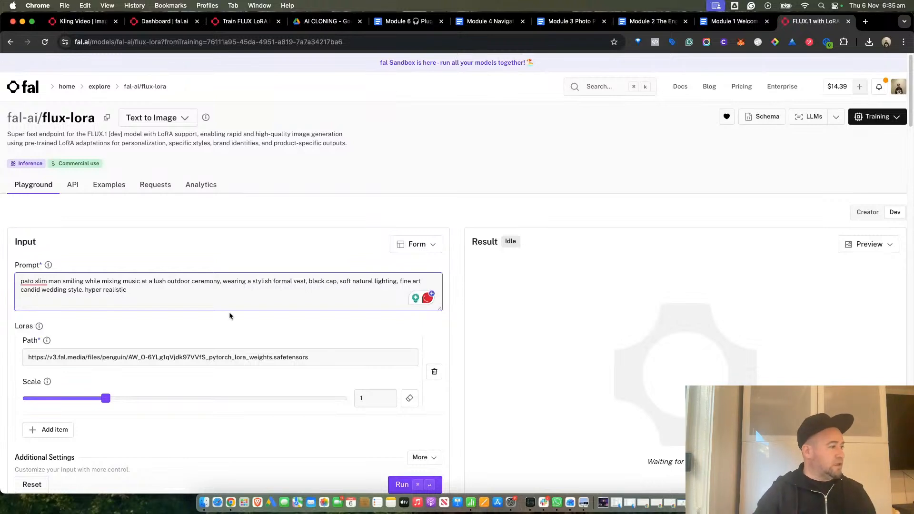
# Step: Expand the additional settings and set the number of images to 2
pyautogui.scroll(-5, 299, 408)
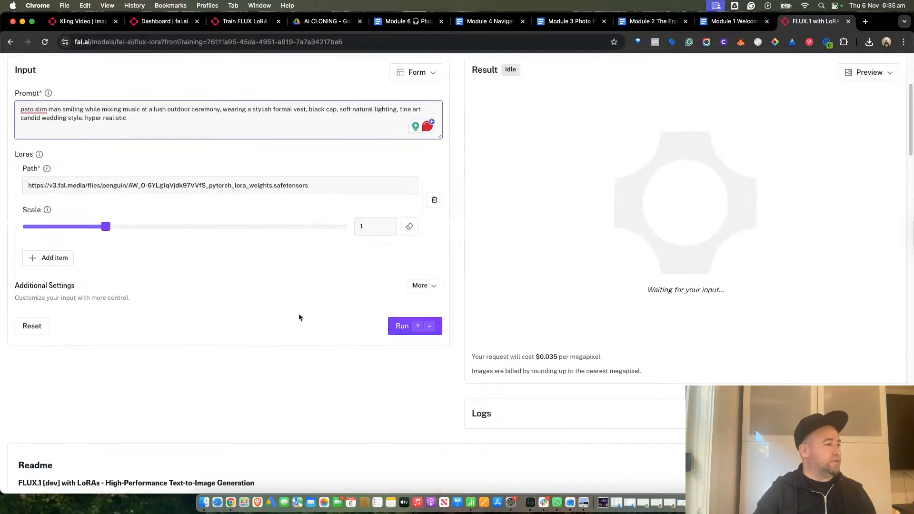
pyautogui.click(419, 286)
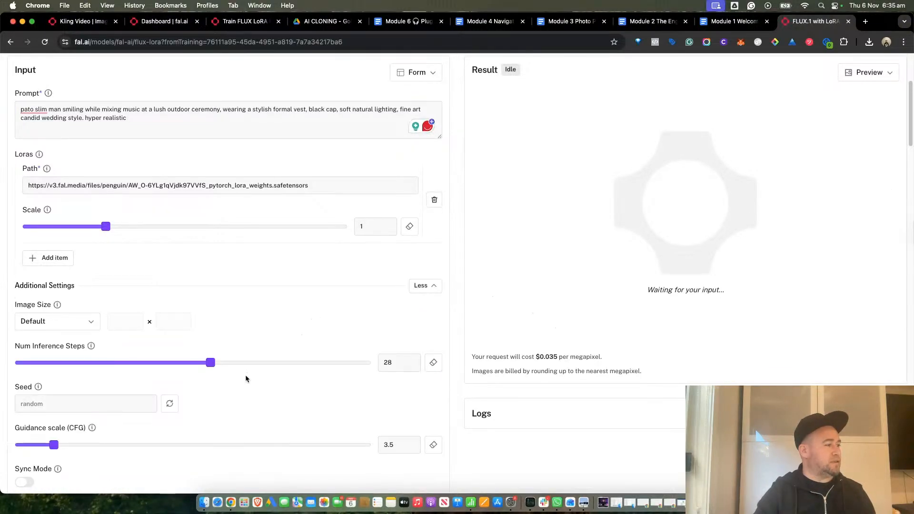
pyautogui.scroll(-5, 243, 393)
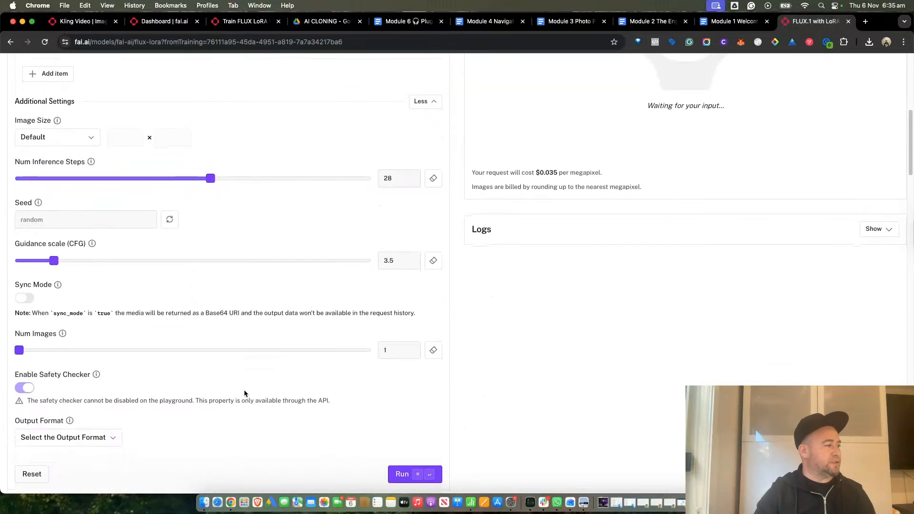
pyautogui.moveTo(22, 352); pyautogui.dragTo(78, 351)
pyautogui.scroll(-1, 133, 419)
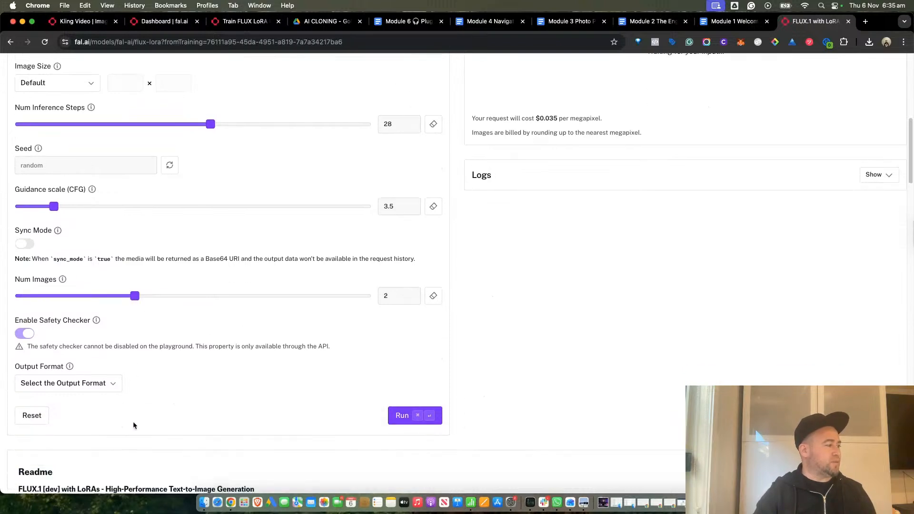
# Step: Choose an output format and check the image size presets
pyautogui.click(88, 388)
pyautogui.click(71, 430)
pyautogui.scroll(5, 118, 141)
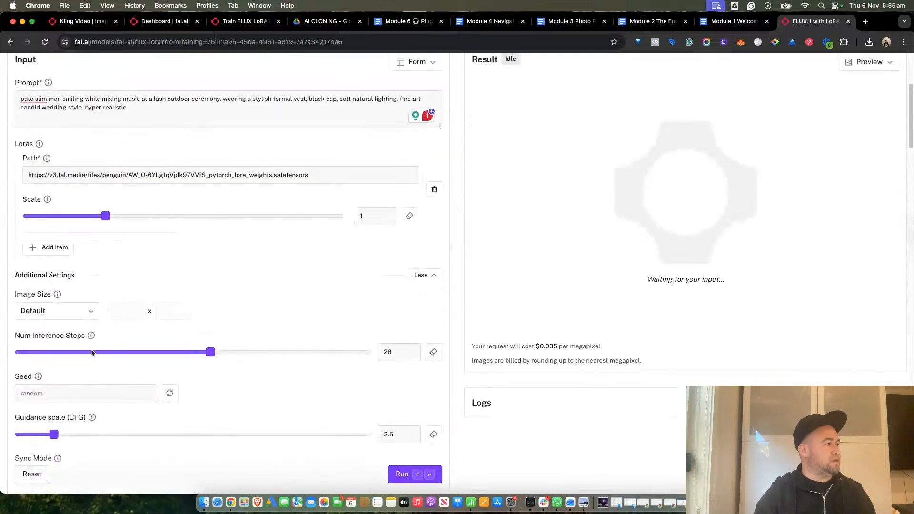
pyautogui.click(82, 317)
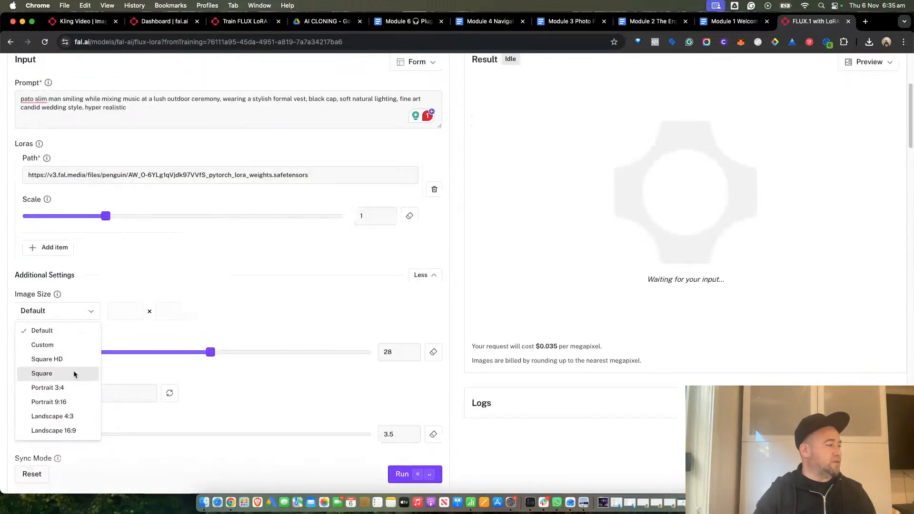
# Step: Generate the outdoor ceremony DJ images at the Default image size and inspect the results
pyautogui.click(406, 480)
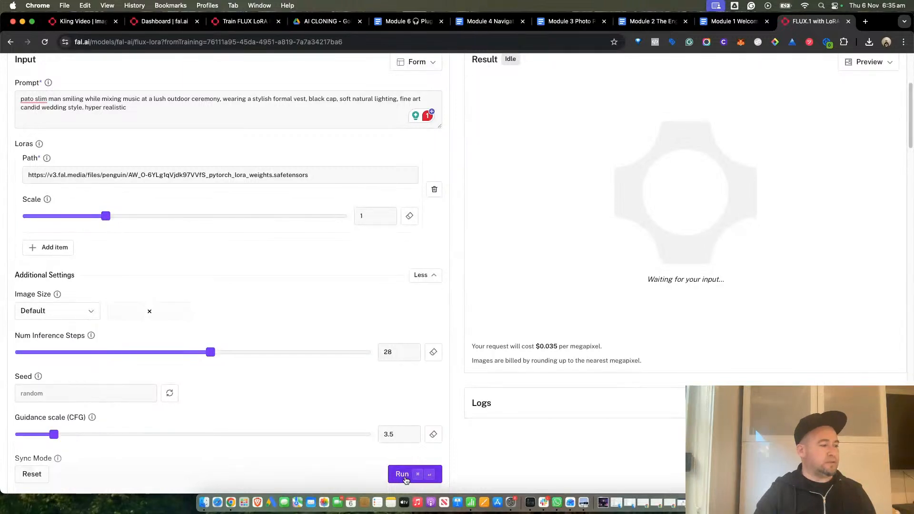
pyautogui.scroll(5, 598, 282)
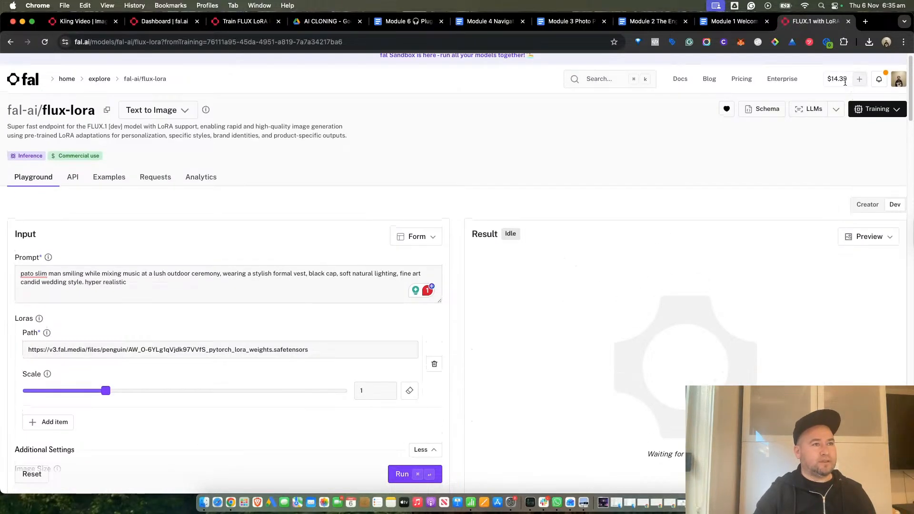
pyautogui.scroll(-7, 633, 411)
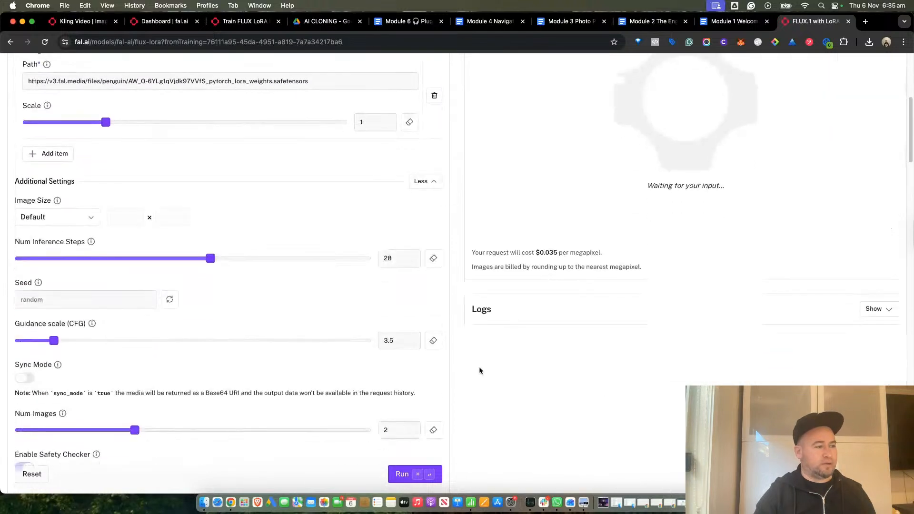
pyautogui.click(404, 474)
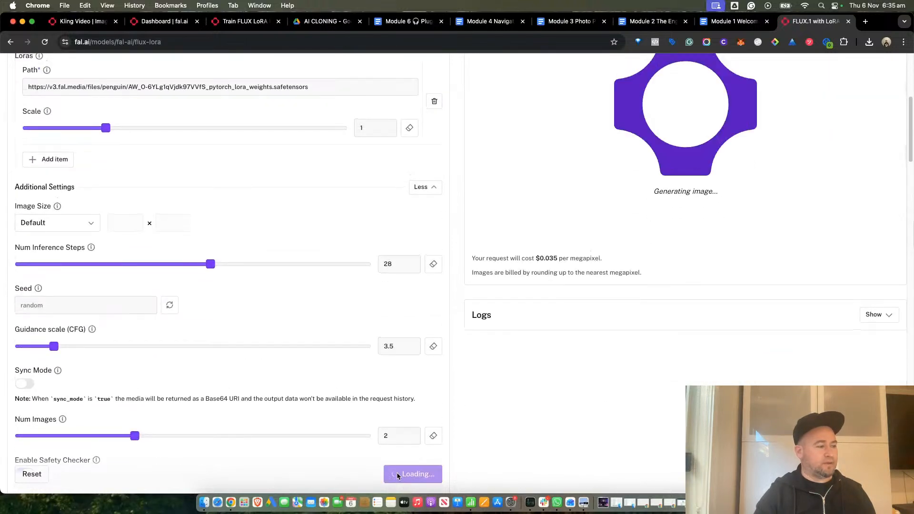
pyautogui.scroll(2, 687, 313)
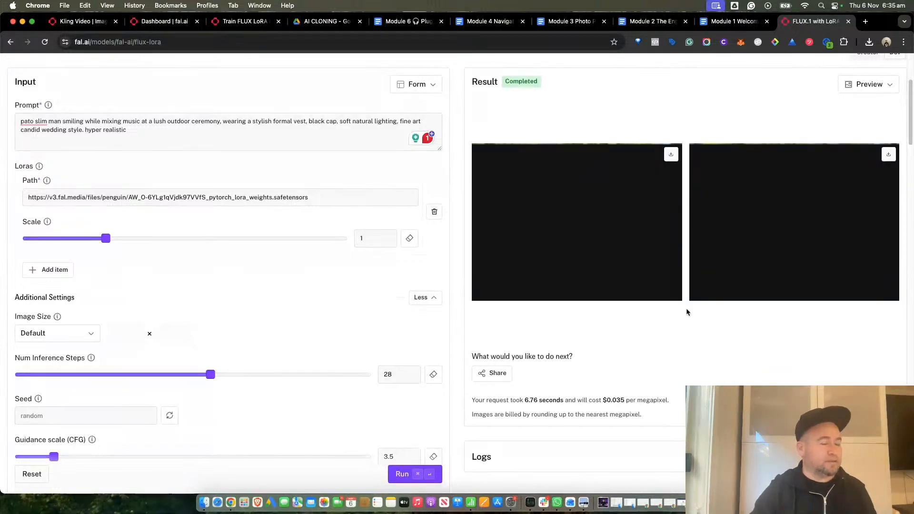
pyautogui.scroll(4, 707, 322)
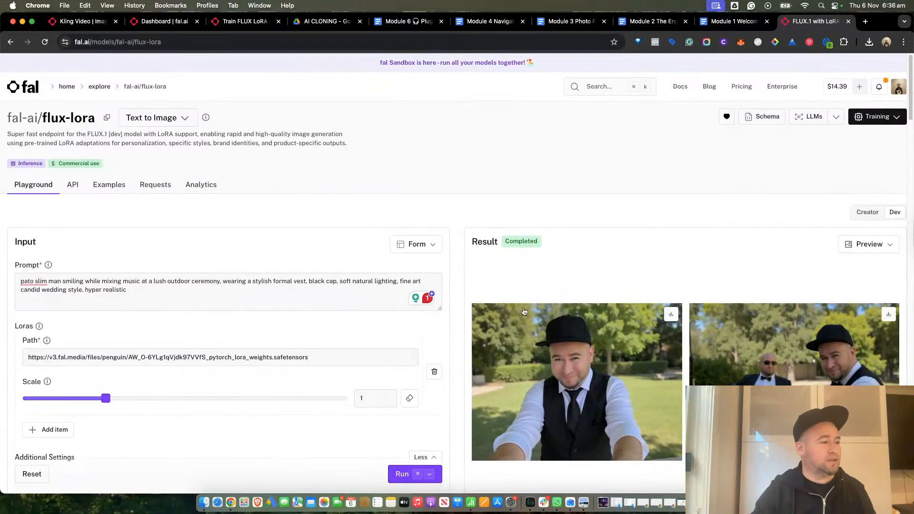
# Step: Generate a second pair of images from the same prompt, and check them and the account balance
pyautogui.scroll(-3, 445, 428)
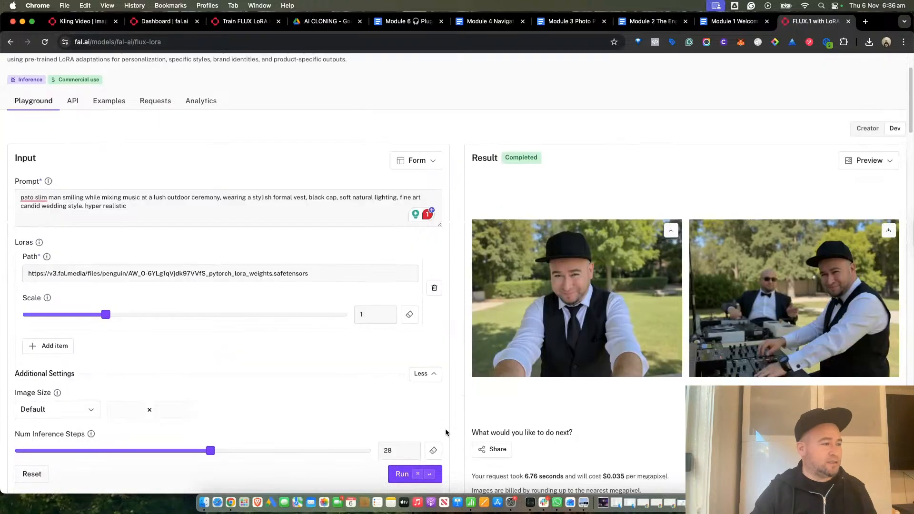
pyautogui.click(425, 475)
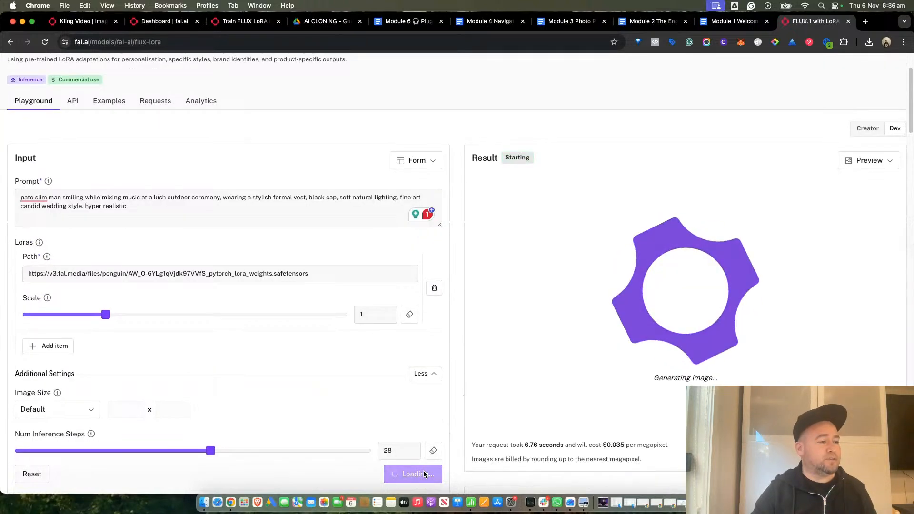
pyautogui.scroll(3, 711, 188)
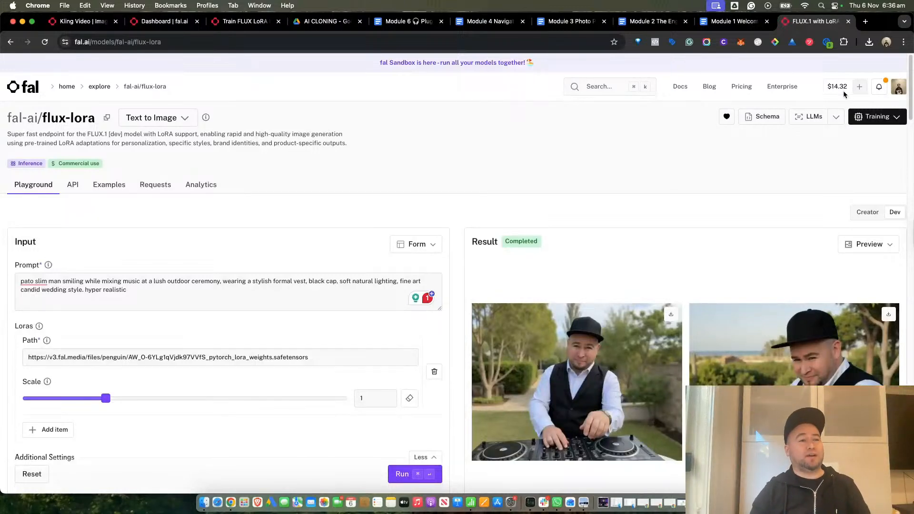
pyautogui.scroll(-1, 643, 383)
pyautogui.scroll(-10, 643, 384)
pyautogui.scroll(10, 642, 384)
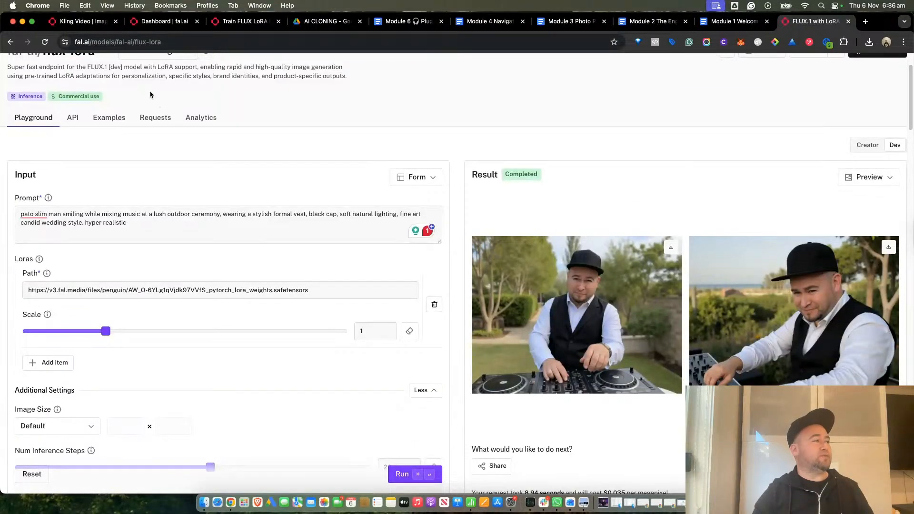
# Step: Switch to the Kling 2.5 Turbo Pro image-to-video playground and set the video duration to 10
pyautogui.click(82, 22)
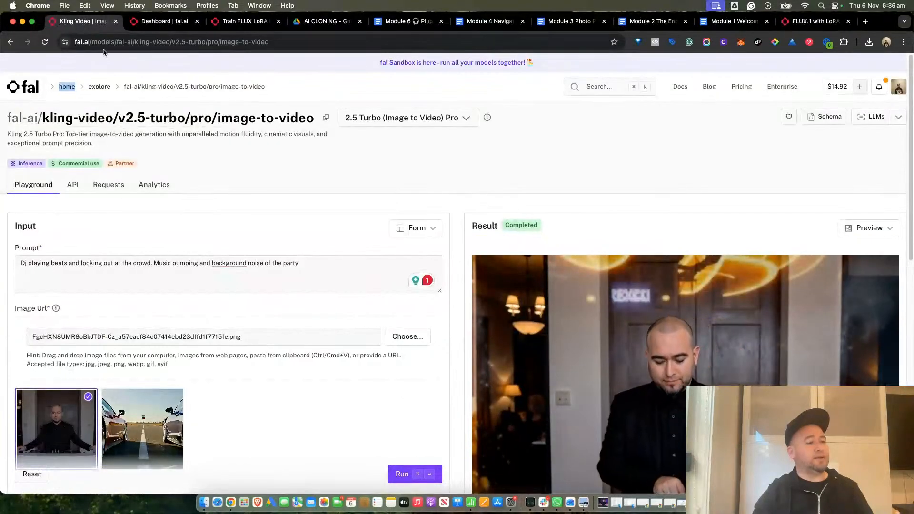
pyautogui.scroll(-3, 457, 286)
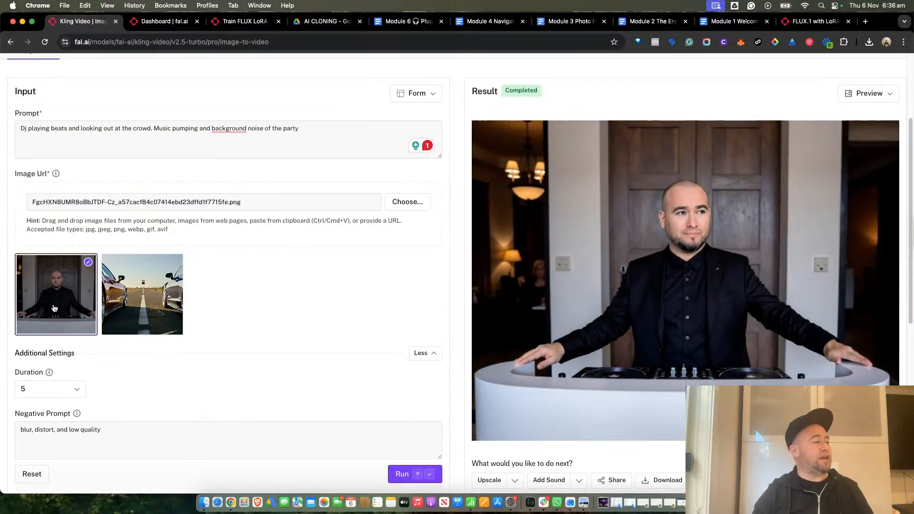
pyautogui.click(55, 390)
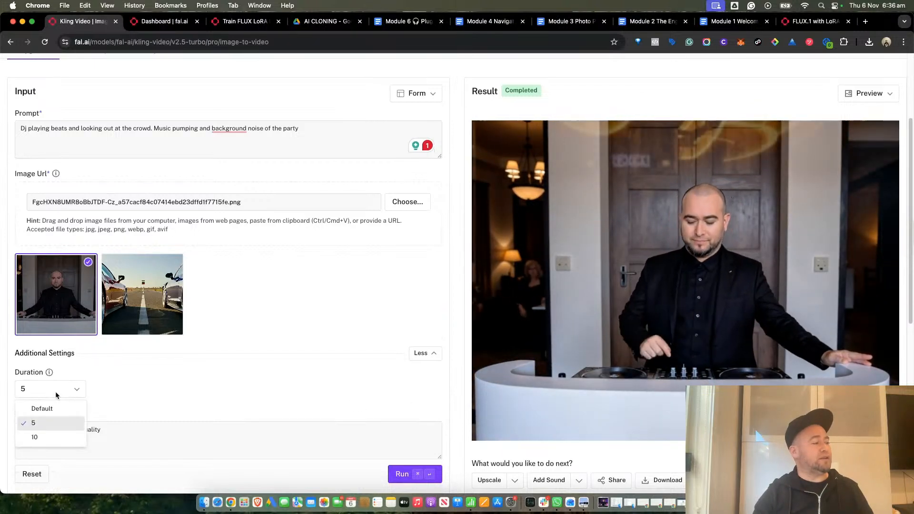
pyautogui.click(46, 437)
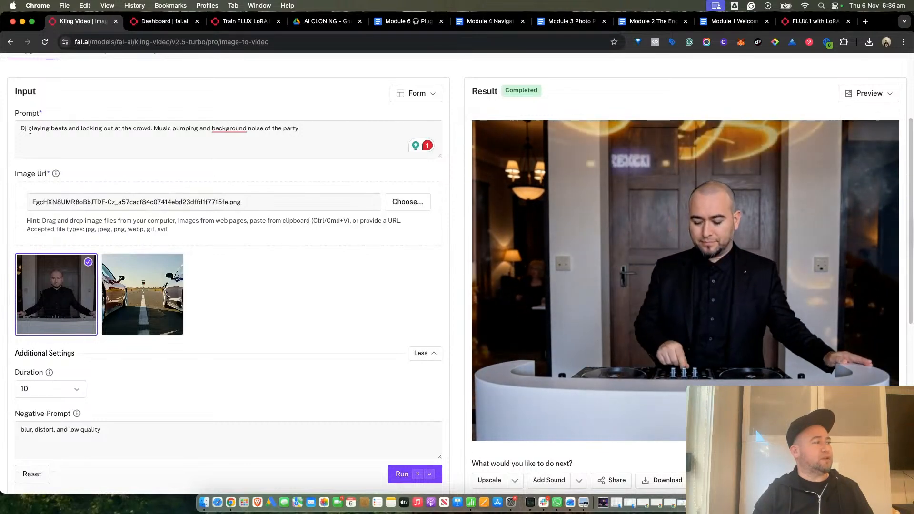
# Step: Append ". wide shot" to the DJ video prompt and generate the video from the selected DJ booth image
pyautogui.moveTo(230, 130)
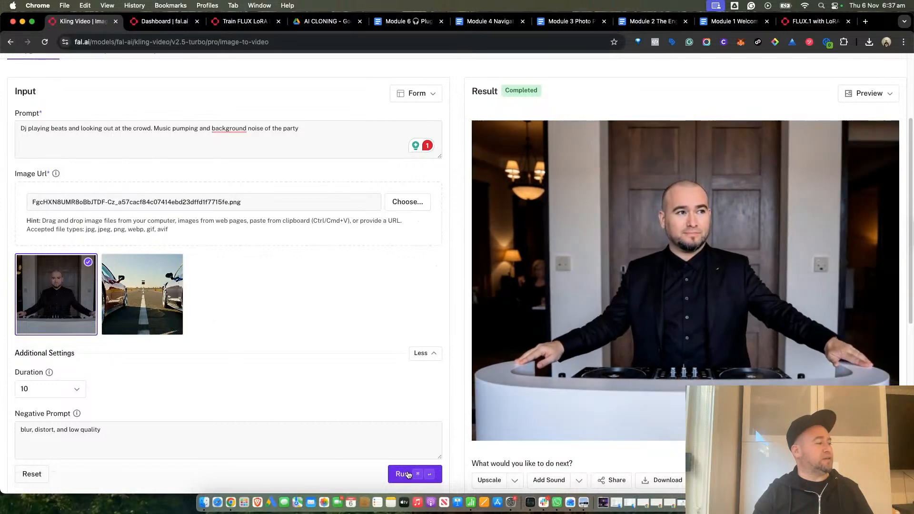
pyautogui.click(310, 129)
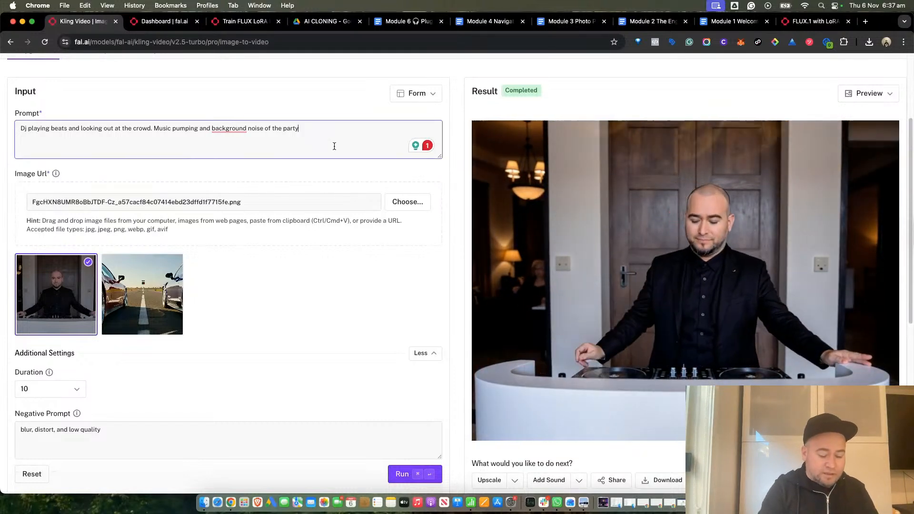
pyautogui.write('. wi')
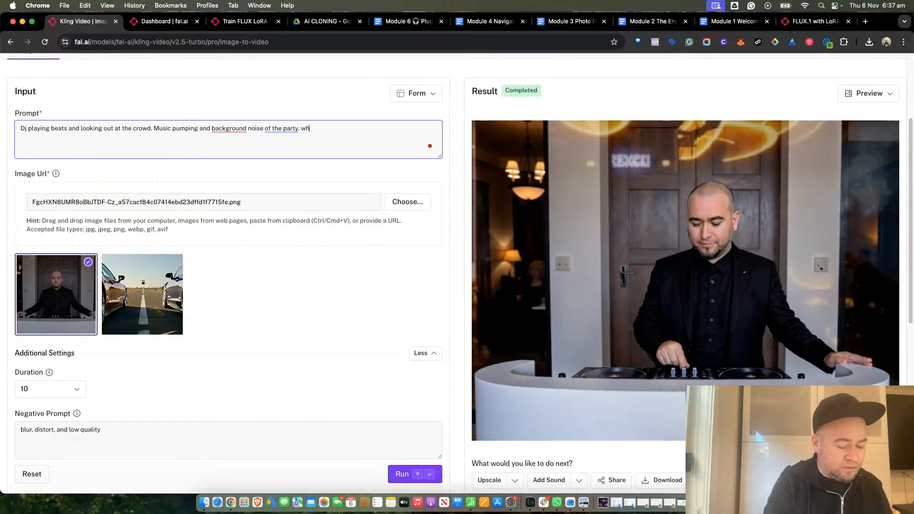
pyautogui.write('de')
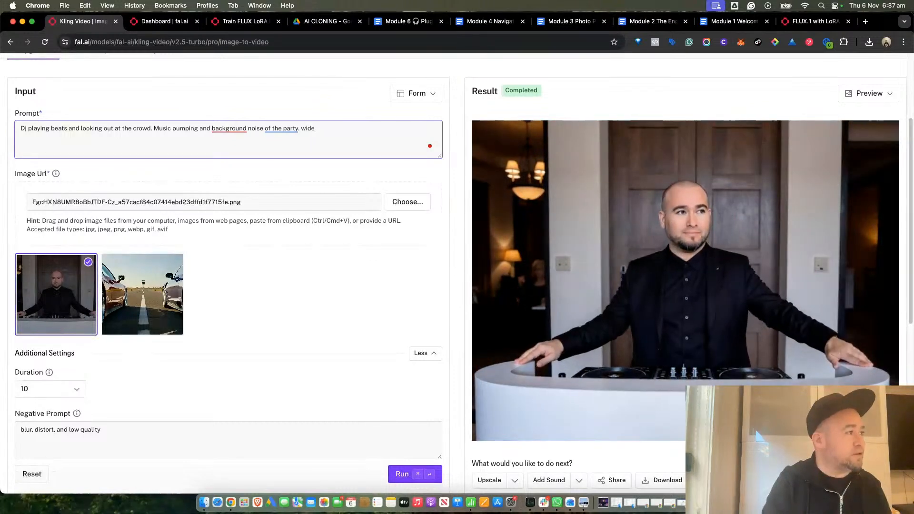
pyautogui.write(' shot')
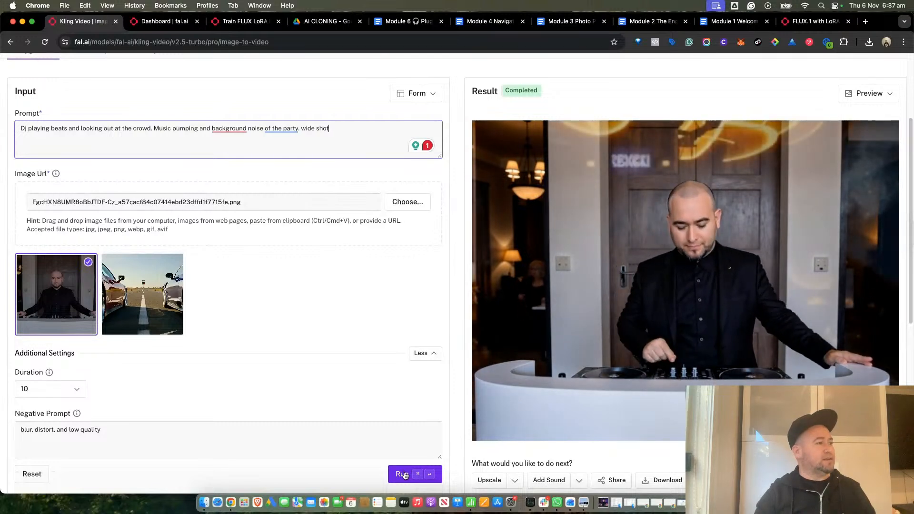
pyautogui.click(402, 474)
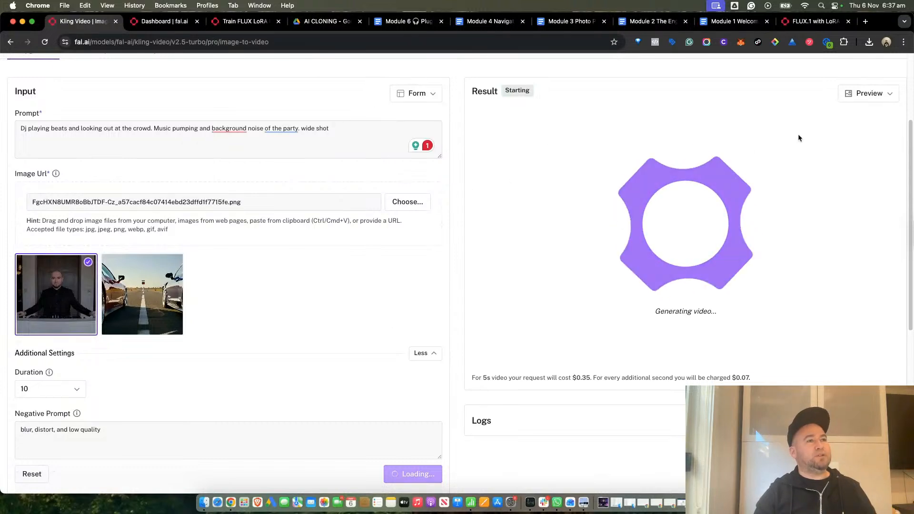
# Step: Return to the flux-lora playground, switch it to the Creator view, and browse the latest creations
pyautogui.click(803, 21)
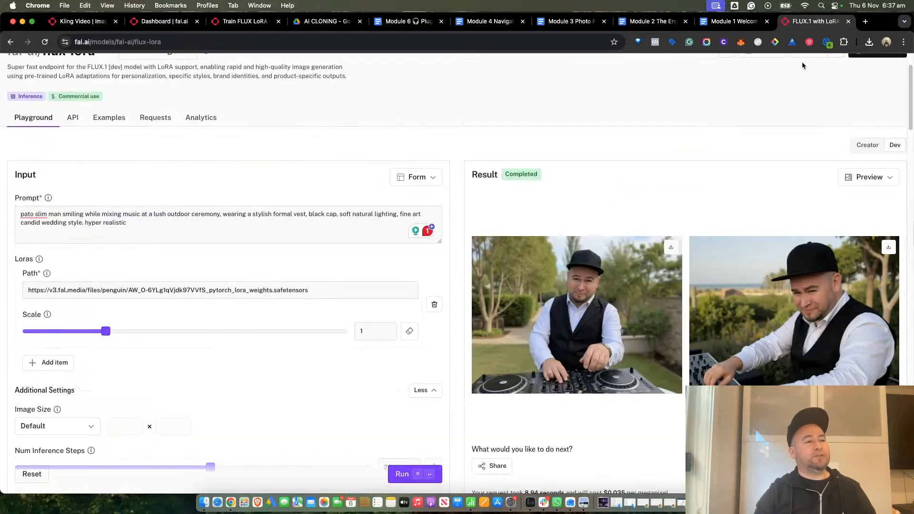
pyautogui.click(867, 146)
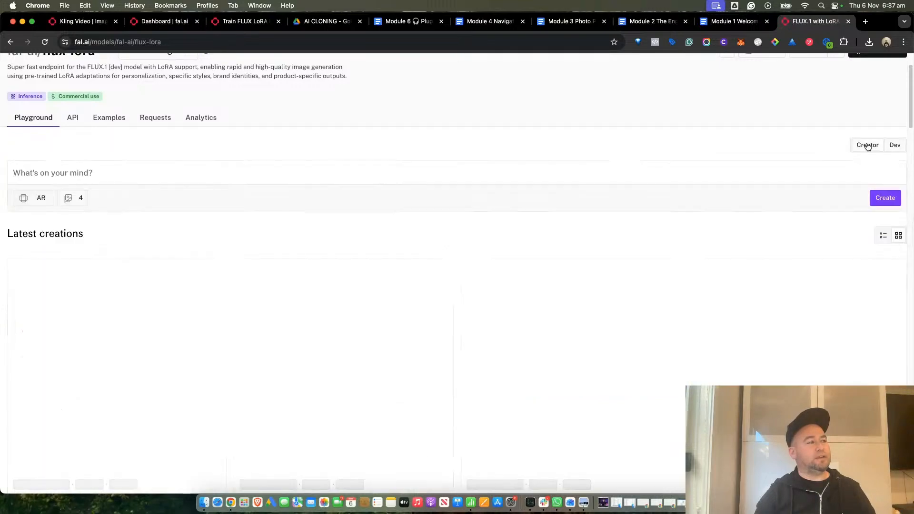
pyautogui.scroll(-10, 668, 293)
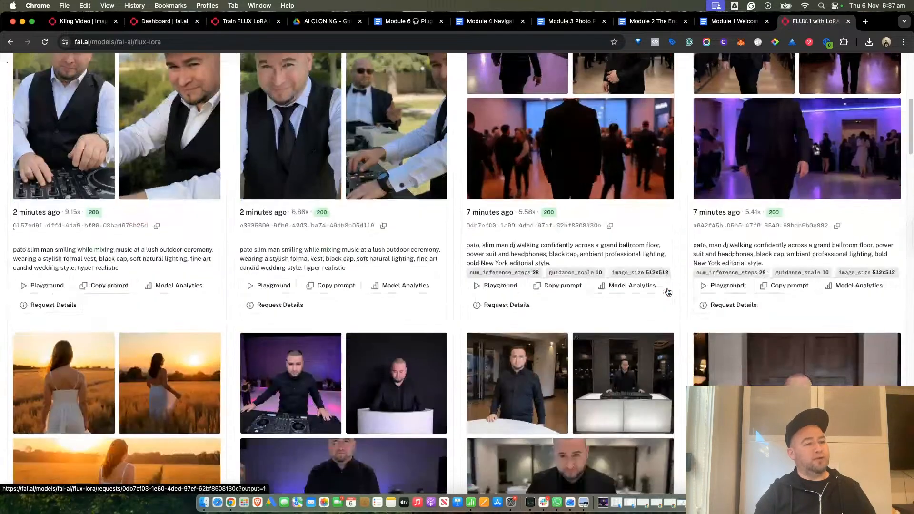
pyautogui.scroll(-3, 668, 293)
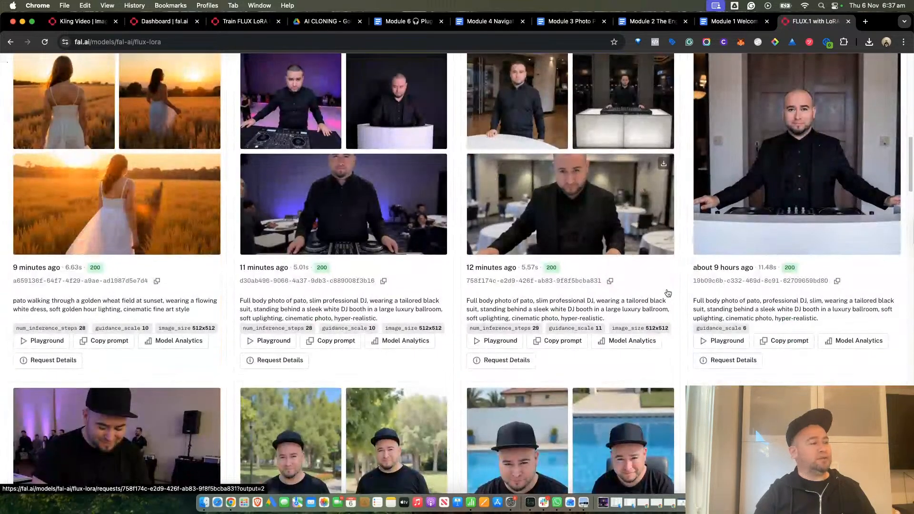
pyautogui.scroll(2, 194, 281)
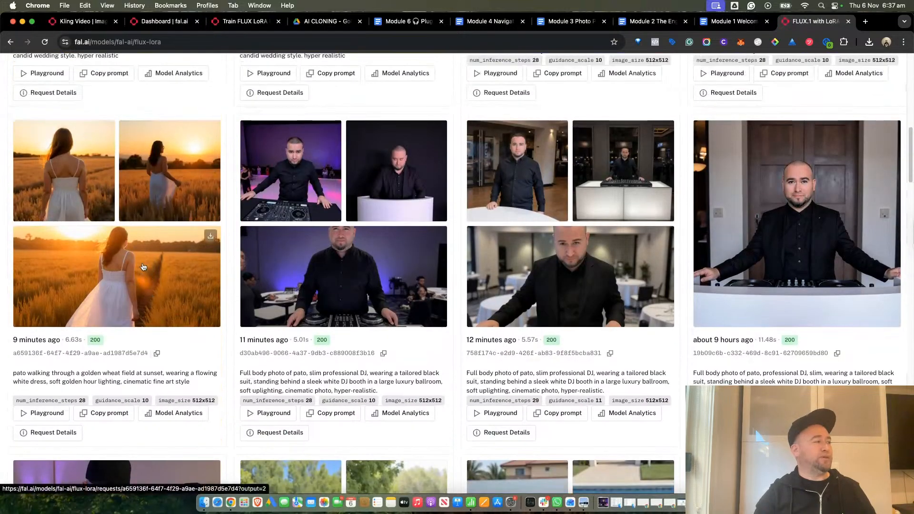
# Step: Browse the older flux-lora creations and view the September 27 image of the DJ setting up gear at a wedding venue
pyautogui.scroll(-5, 237, 337)
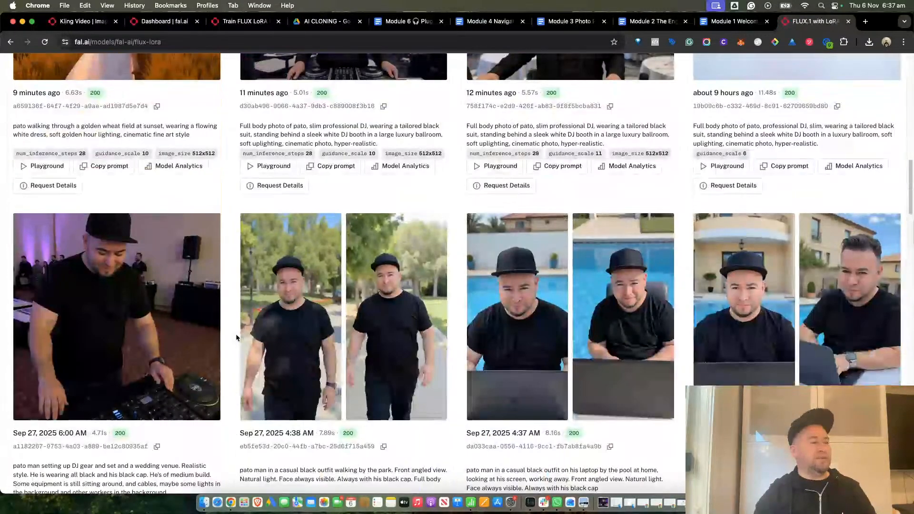
pyautogui.scroll(1, 735, 333)
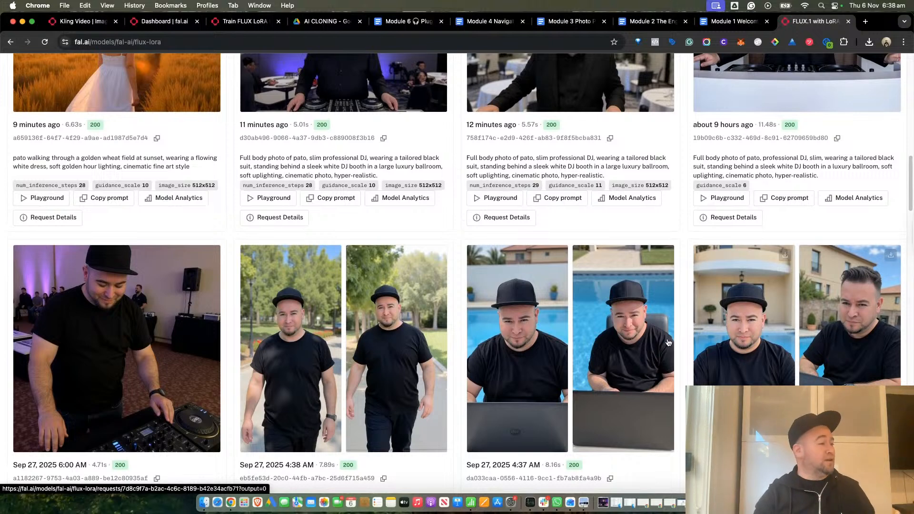
pyautogui.scroll(-5, 628, 345)
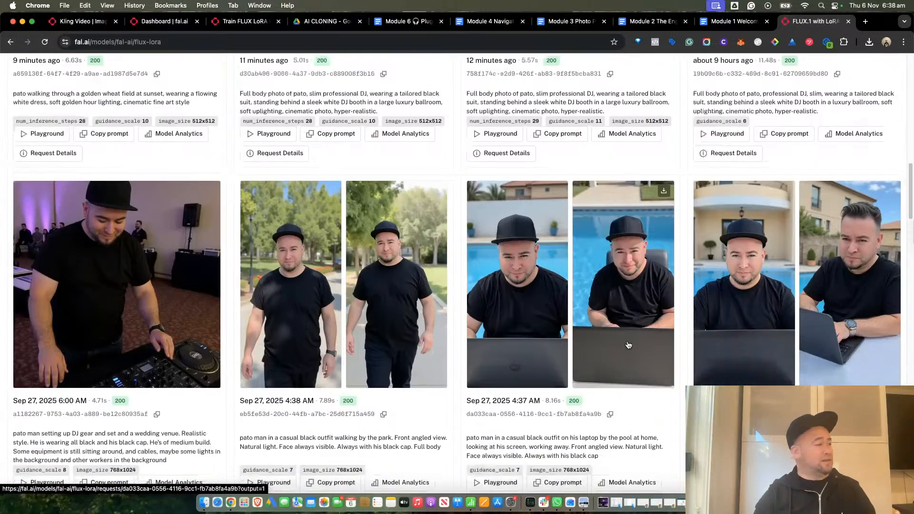
pyautogui.scroll(4, 629, 345)
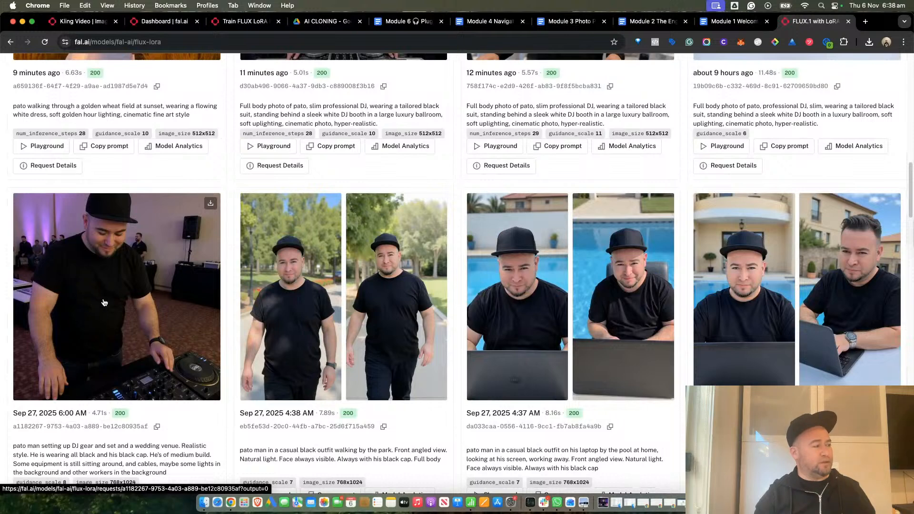
pyautogui.click(178, 296)
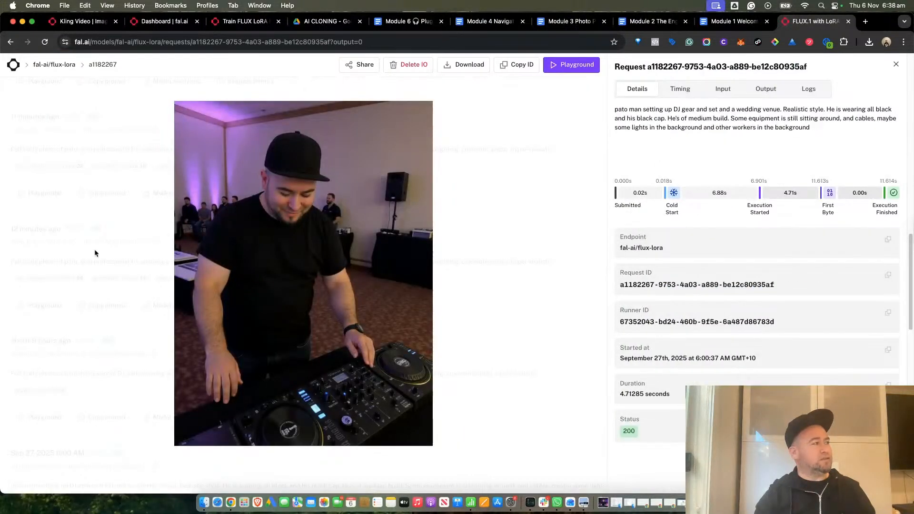
pyautogui.click(95, 250)
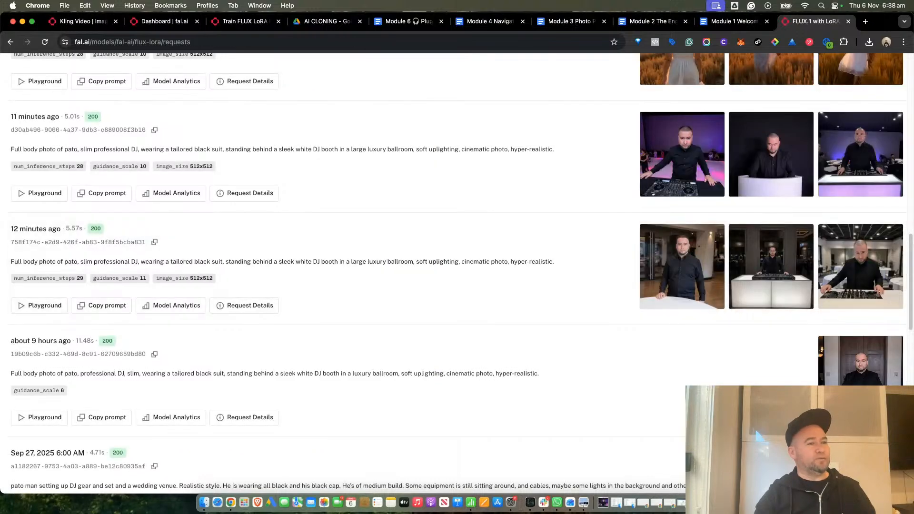
# Step: Look through the latest entries in the flux-lora request history and return to the start of the playground page
pyautogui.scroll(10, 705, 295)
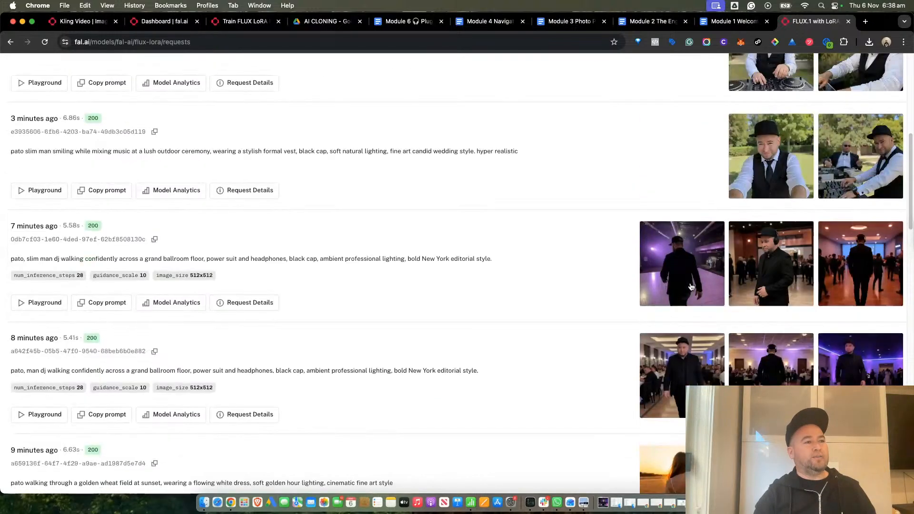
pyautogui.scroll(5, 691, 286)
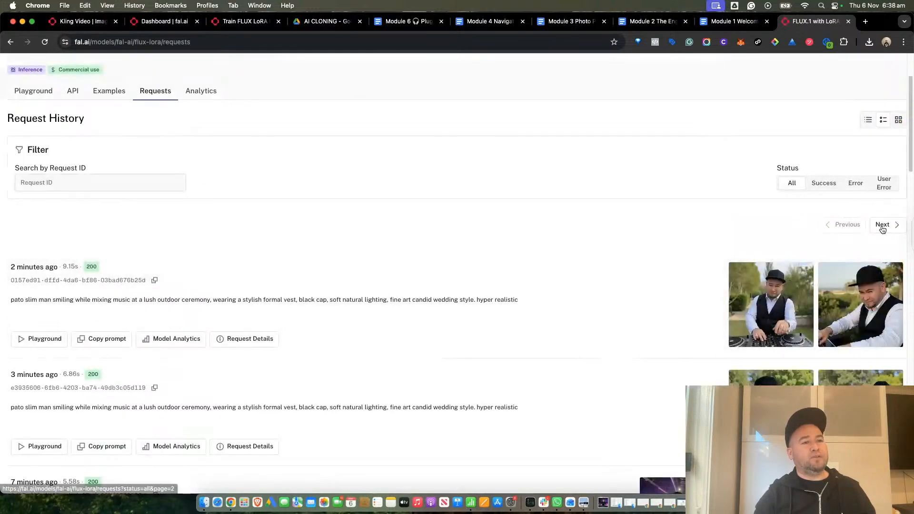
pyautogui.click(12, 43)
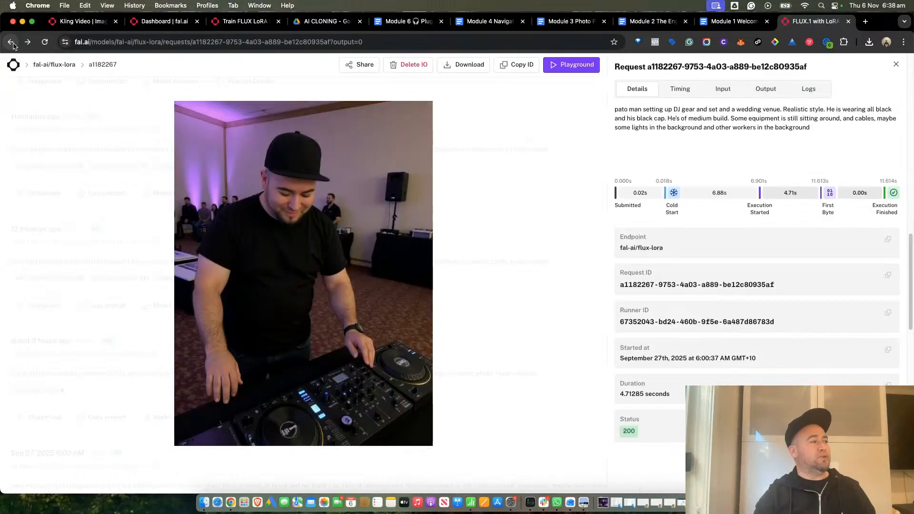
pyautogui.click(11, 43)
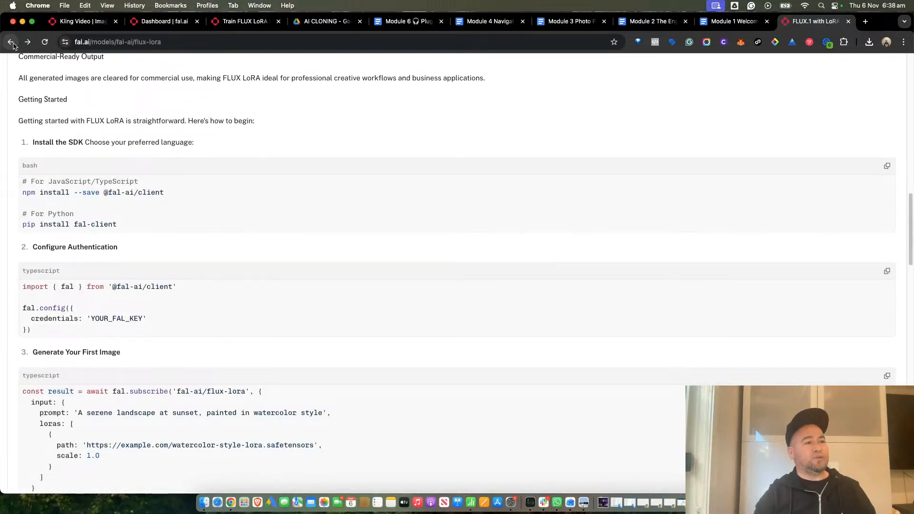
pyautogui.scroll(-2, 590, 286)
pyautogui.scroll(4, 591, 263)
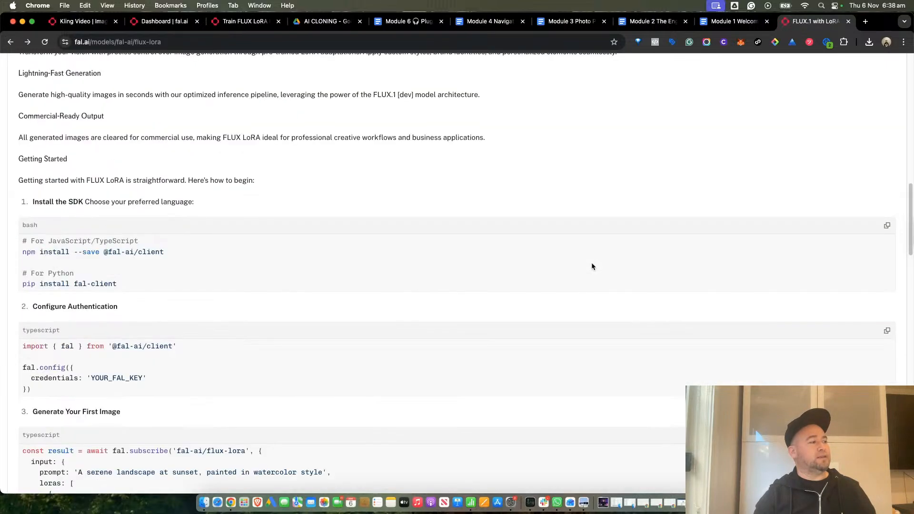
pyautogui.scroll(20, 591, 266)
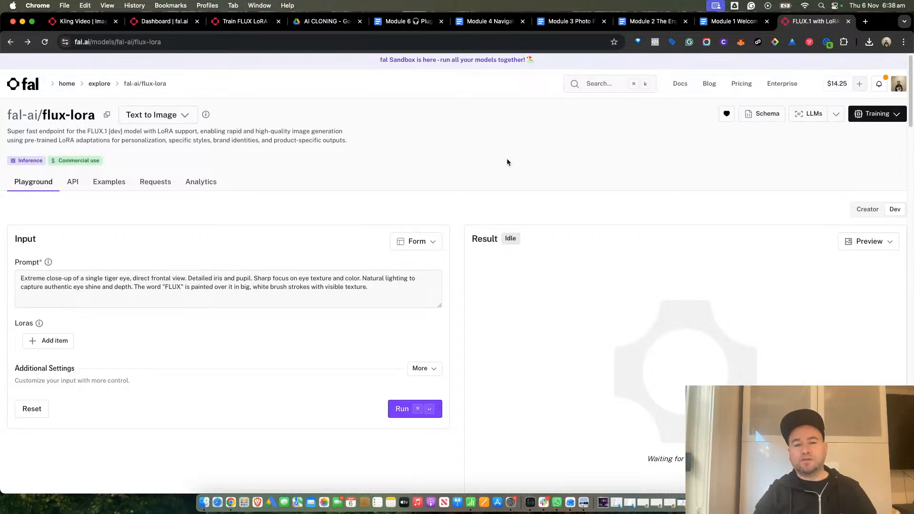
# Step: Check the progress of the Kling video generation and select the Module 5 document in the AI CLONING Drive folder
pyautogui.click(81, 21)
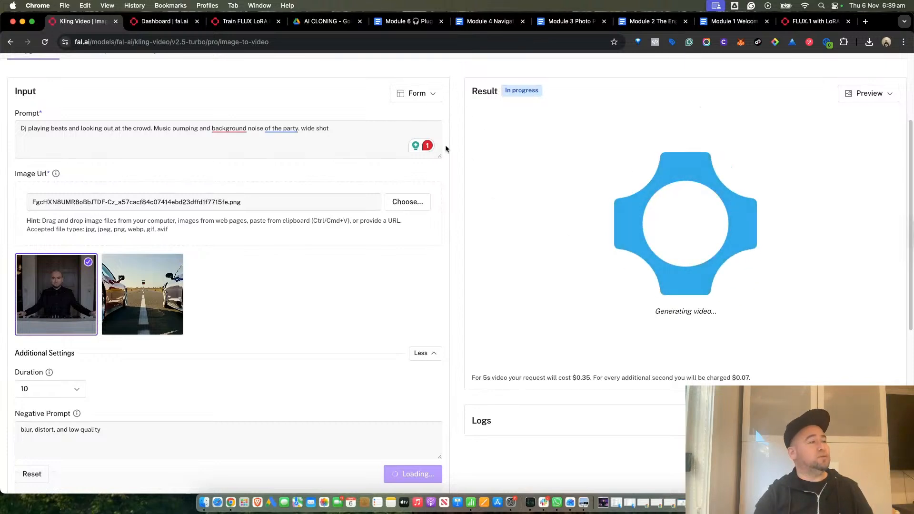
pyautogui.click(332, 22)
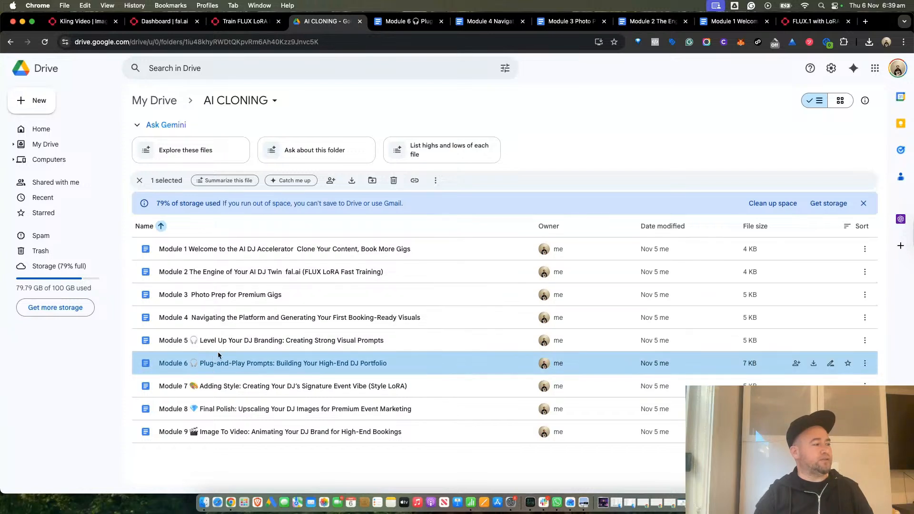
pyautogui.click(299, 344)
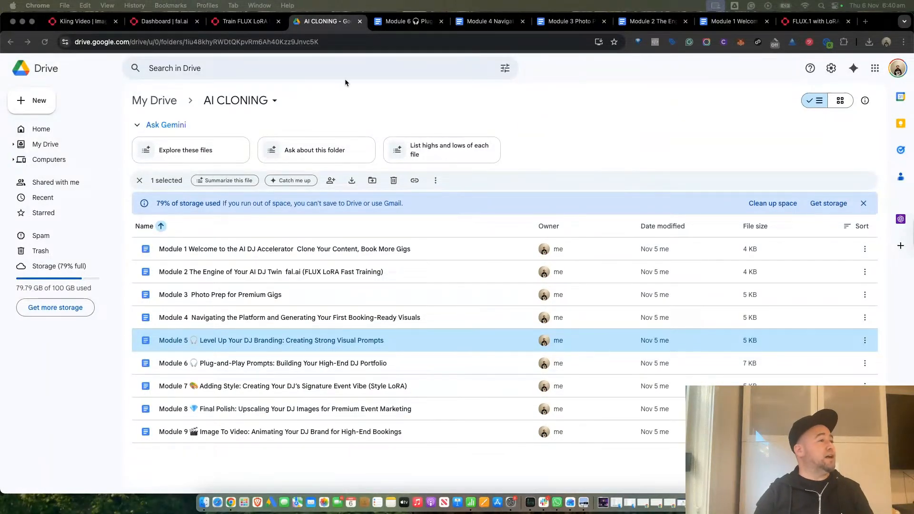
# Step: Return to the Kling image-to-video playground, watch the generated DJ video, and select the entire prompt text
pyautogui.click(64, 24)
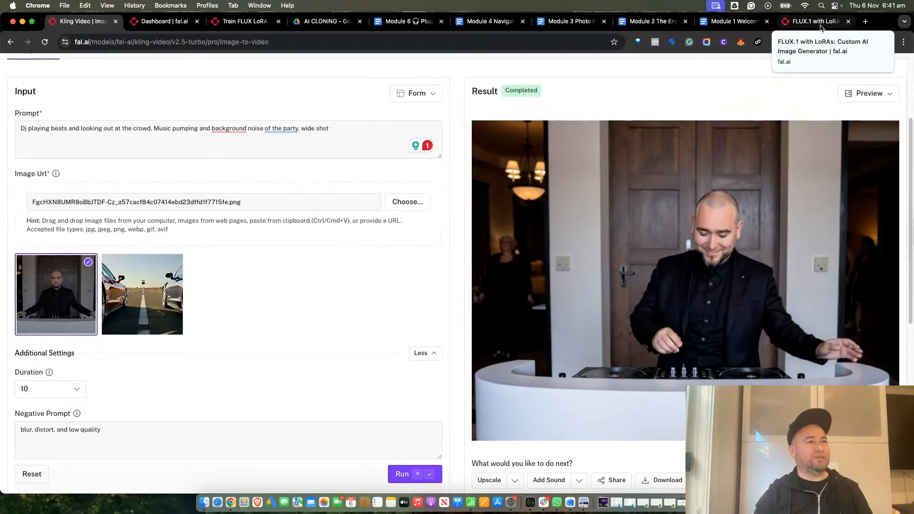
pyautogui.click(98, 134)
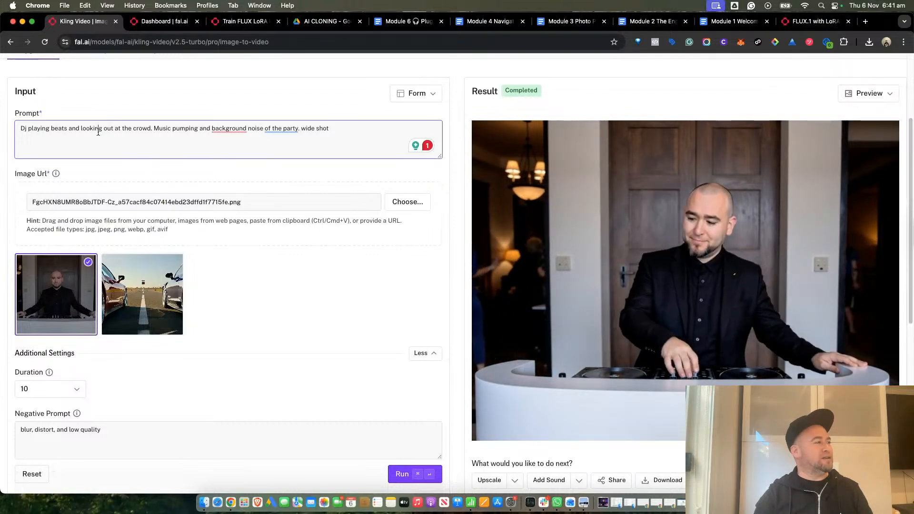
pyautogui.press('super+a')
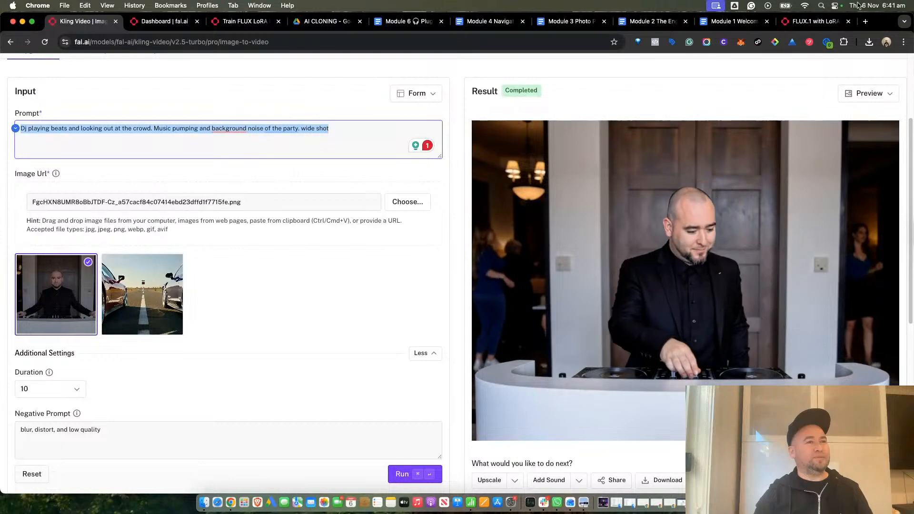
# Step: Revisit the flux-lora playground and fal dashboard, and look over the open Module 6, 4, 3 and 2 course documents
pyautogui.click(795, 24)
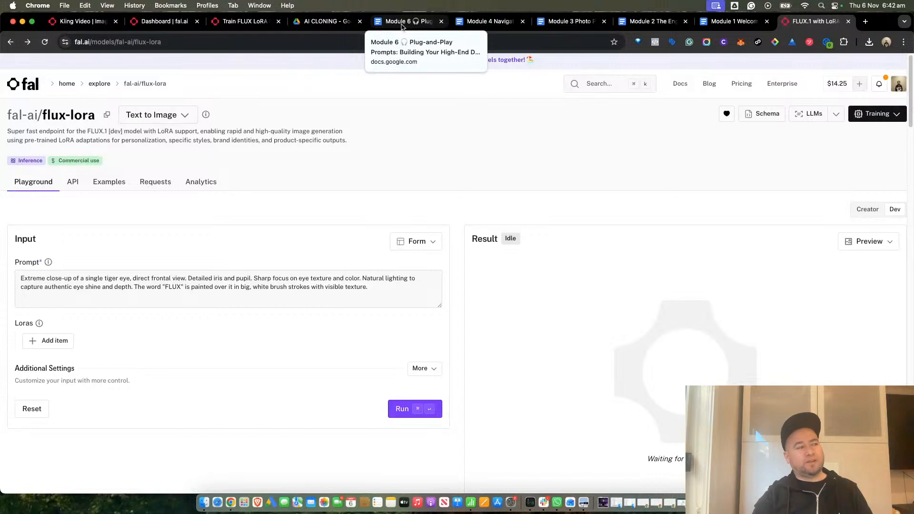
pyautogui.click(159, 25)
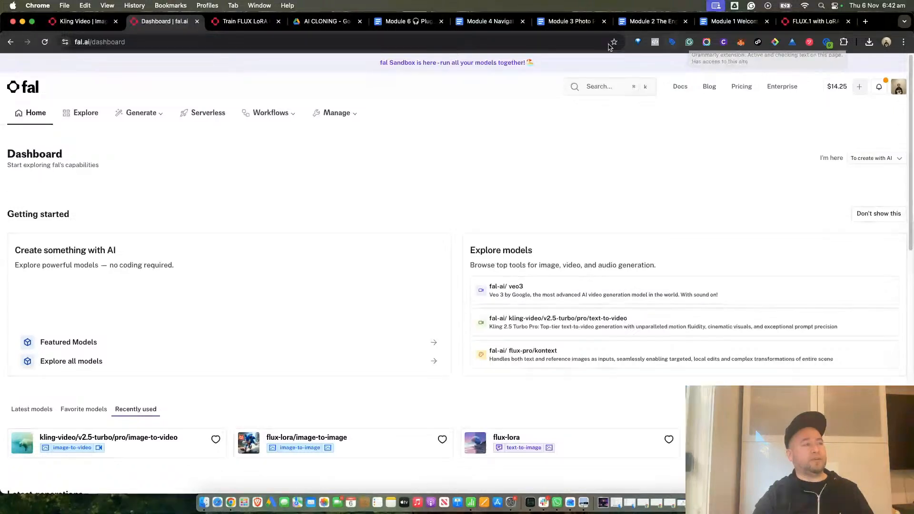
pyautogui.click(393, 25)
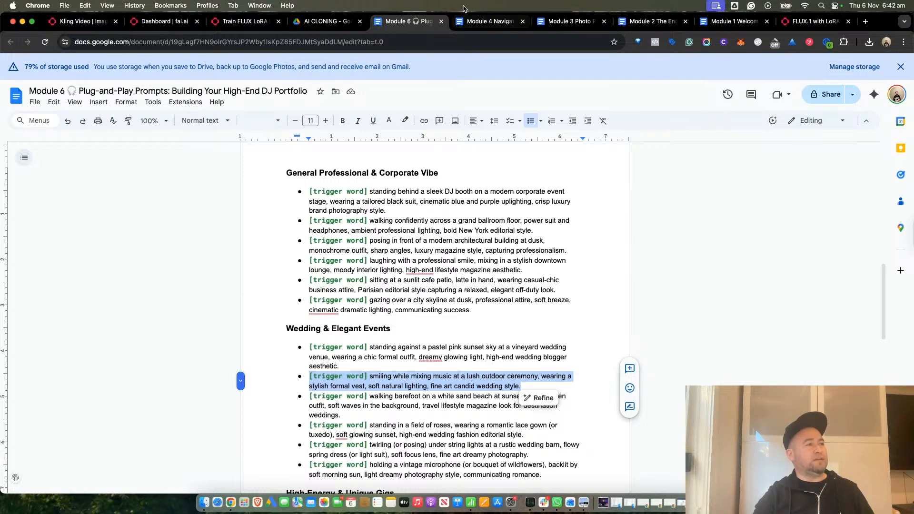
pyautogui.click(472, 24)
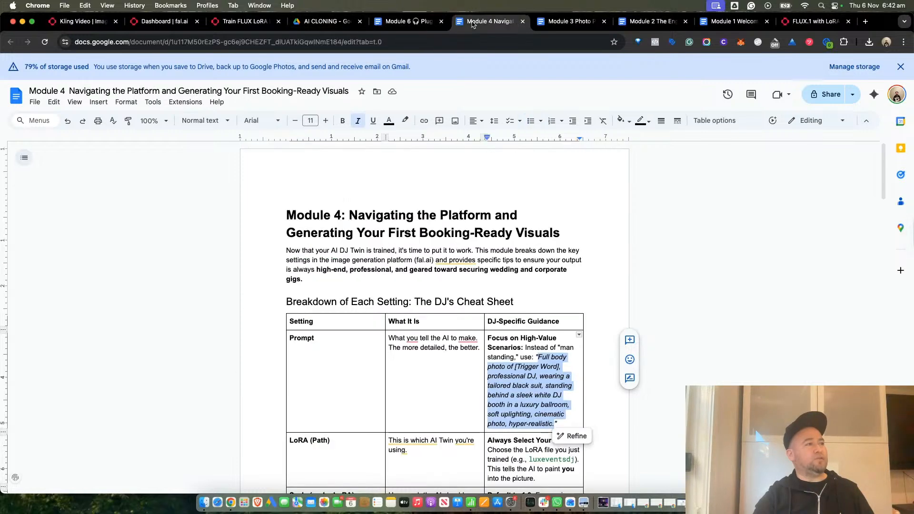
pyautogui.click(581, 28)
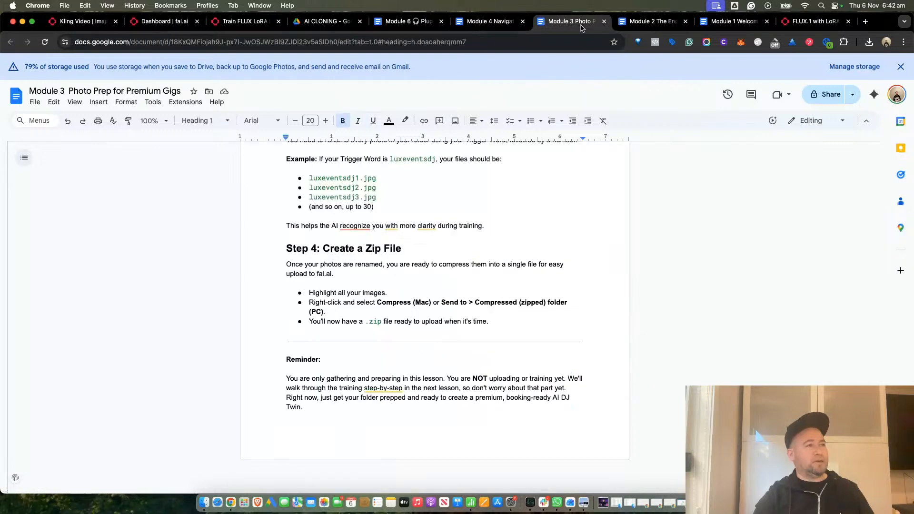
pyautogui.click(652, 25)
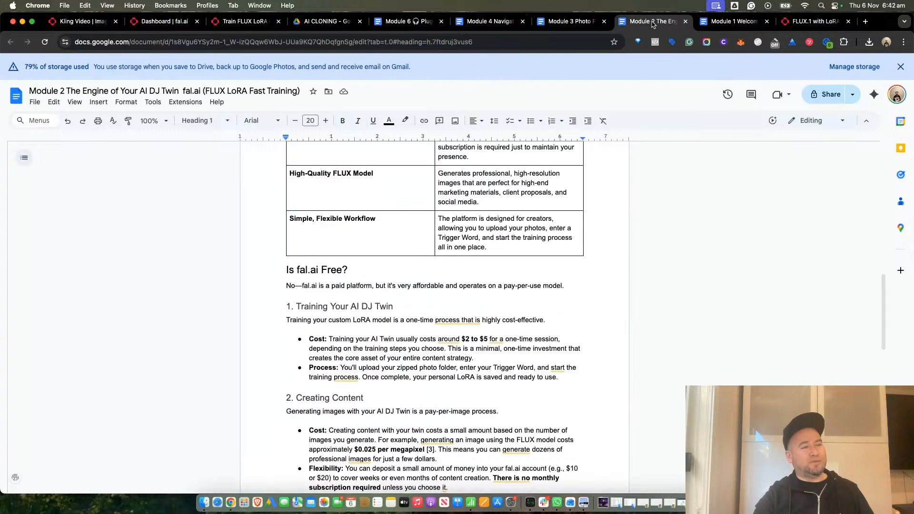
# Step: Review the Module 1 document back to its beginning, and revisit the Module 6 document and the AI CLONING Drive folder
pyautogui.click(746, 28)
pyautogui.scroll(-1, 430, 384)
pyautogui.scroll(3, 430, 385)
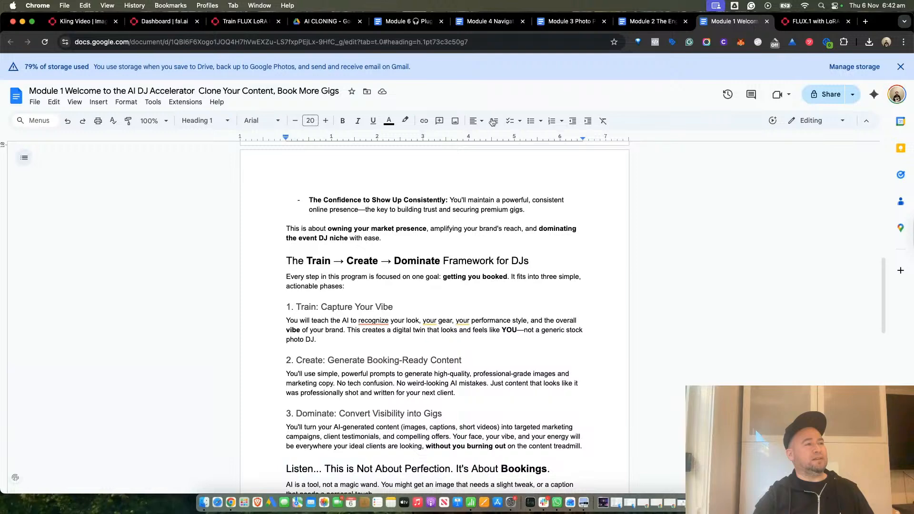
pyautogui.scroll(3, 447, 328)
pyautogui.scroll(15, 440, 349)
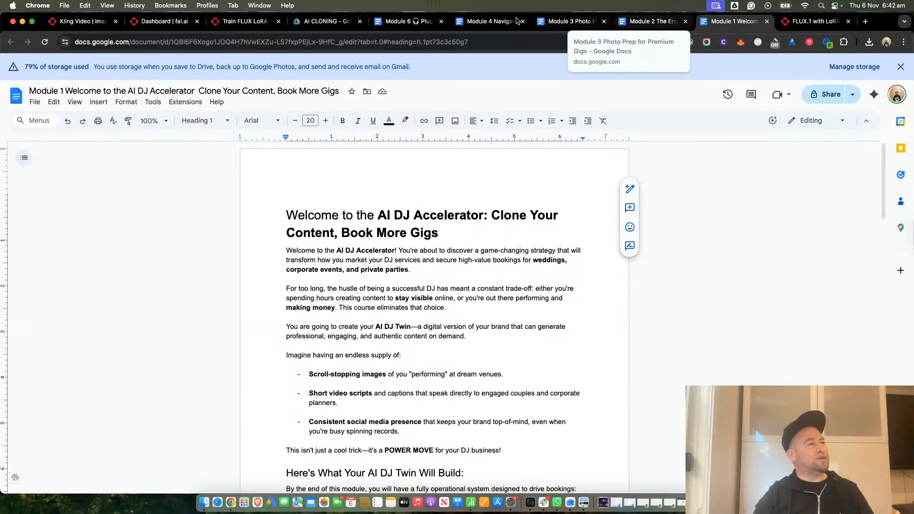
pyautogui.click(390, 24)
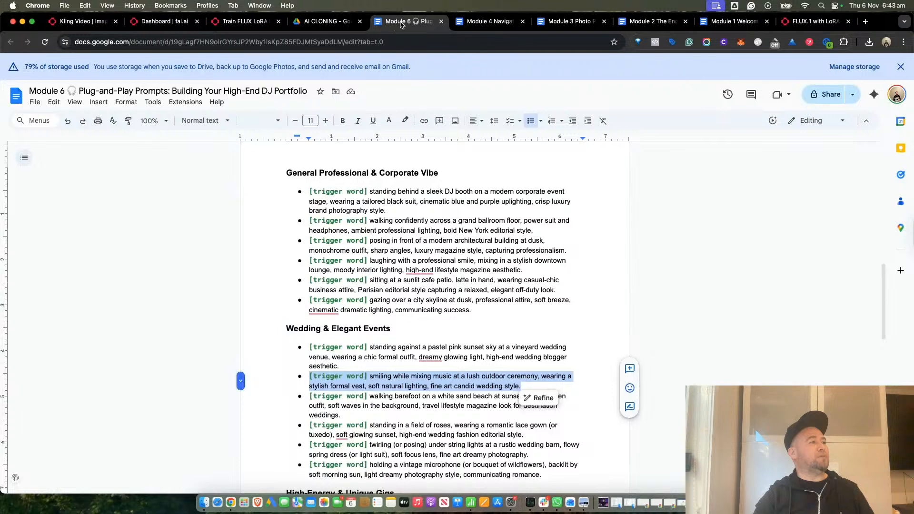
pyautogui.click(335, 24)
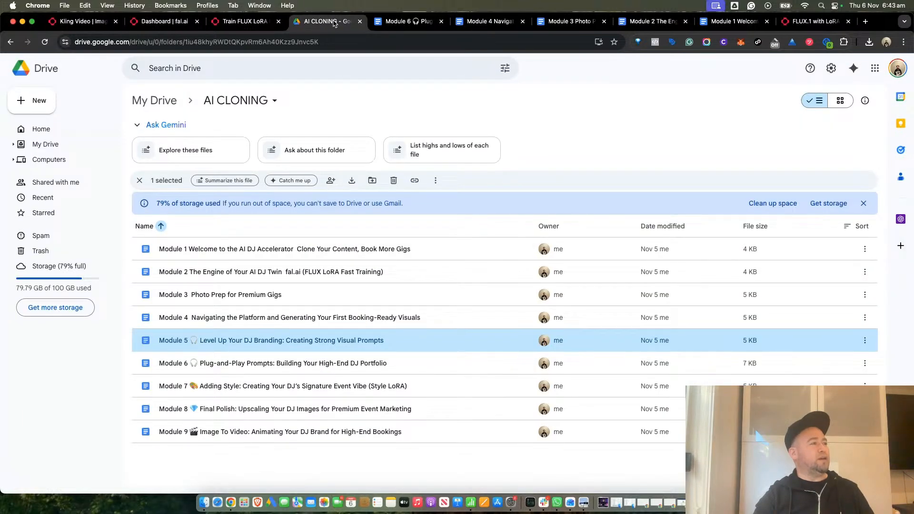
# Step: Go from the flux-lora-fast-training page to fal's Explore page and browse the Recently Added, Best Image Editing and Veo 3.1 models
pyautogui.click(233, 27)
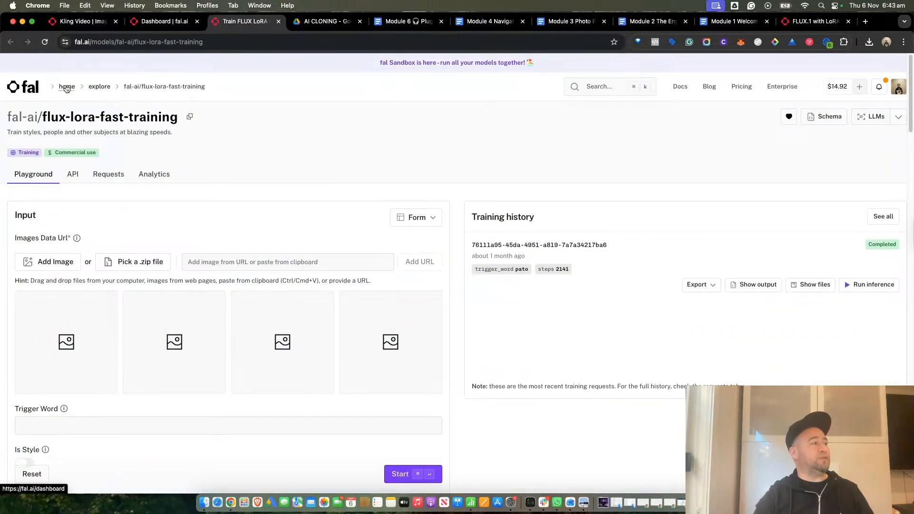
pyautogui.click(97, 90)
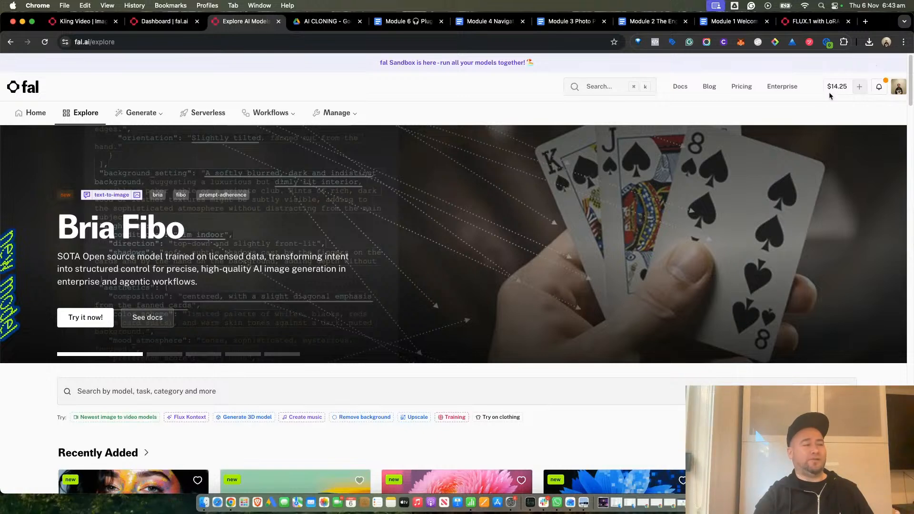
pyautogui.scroll(-5, 400, 369)
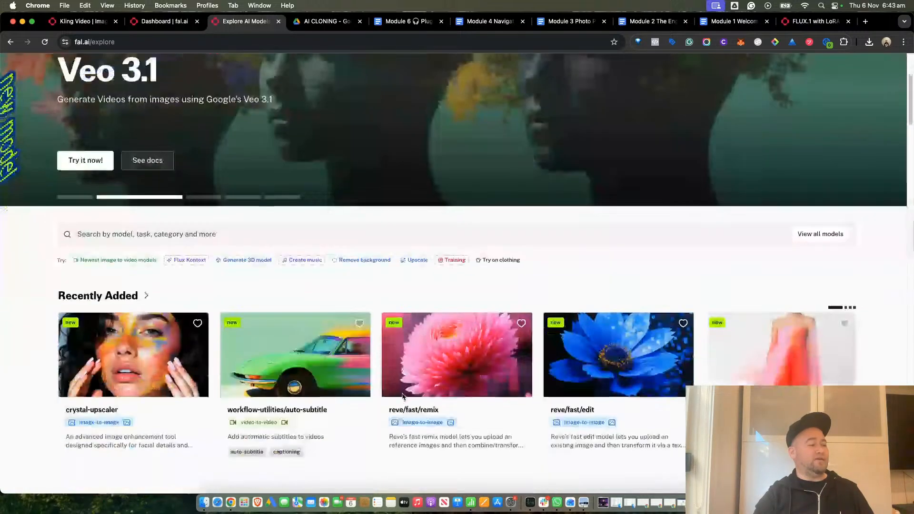
pyautogui.scroll(-2, 402, 396)
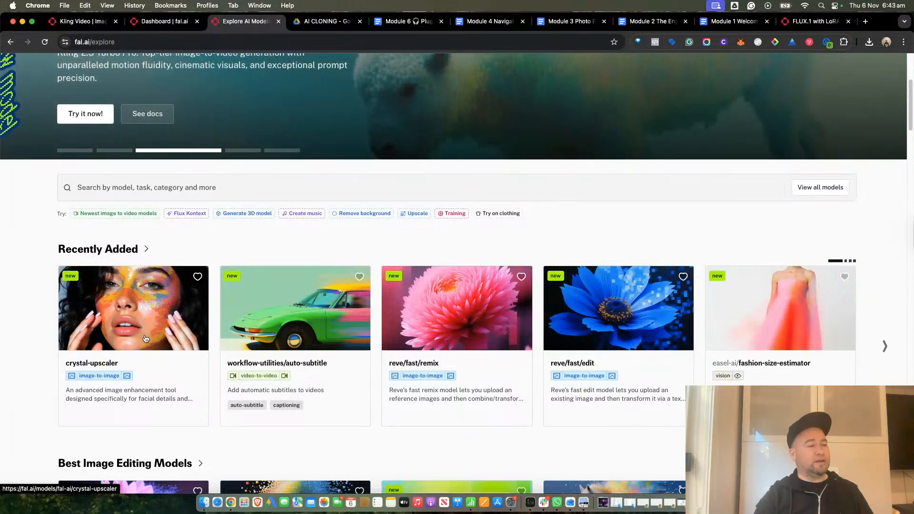
pyautogui.scroll(-6, 146, 339)
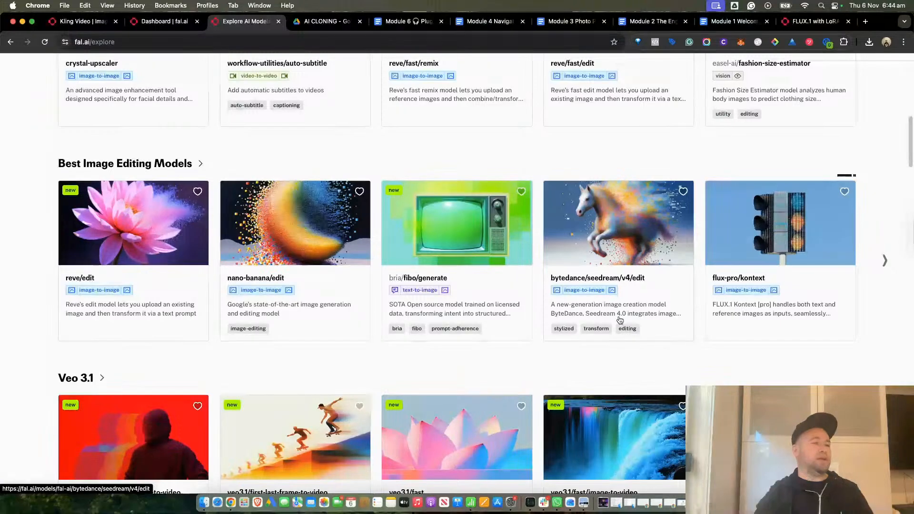
pyautogui.scroll(-3, 625, 379)
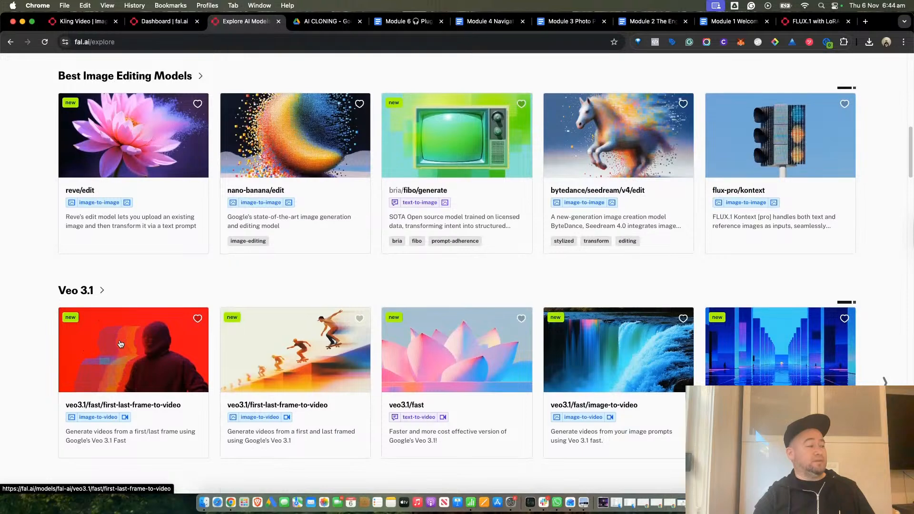
pyautogui.scroll(-2, 120, 344)
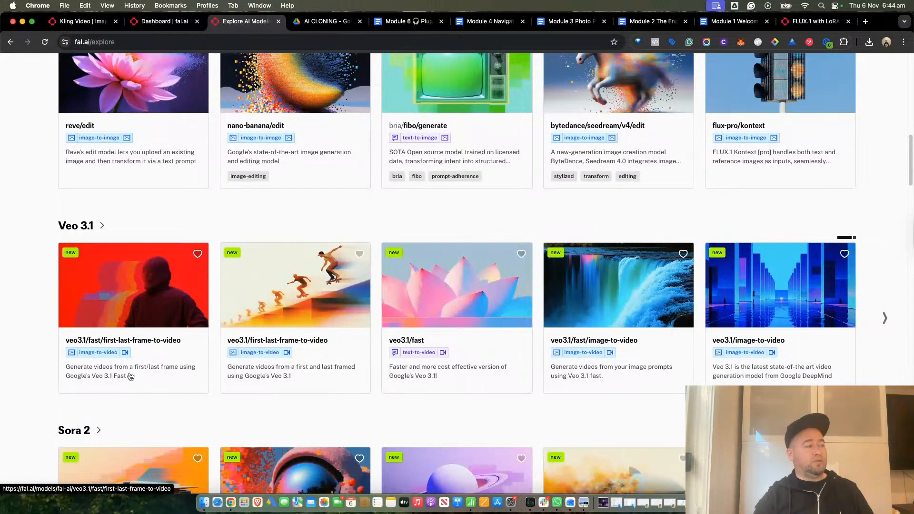
# Step: Browse the Explore page's Veo 3.1, Sora 2, Recently Used, Marquee Video Models and Best Avatar Models sections
pyautogui.scroll(-1, 136, 384)
pyautogui.scroll(-2, 136, 384)
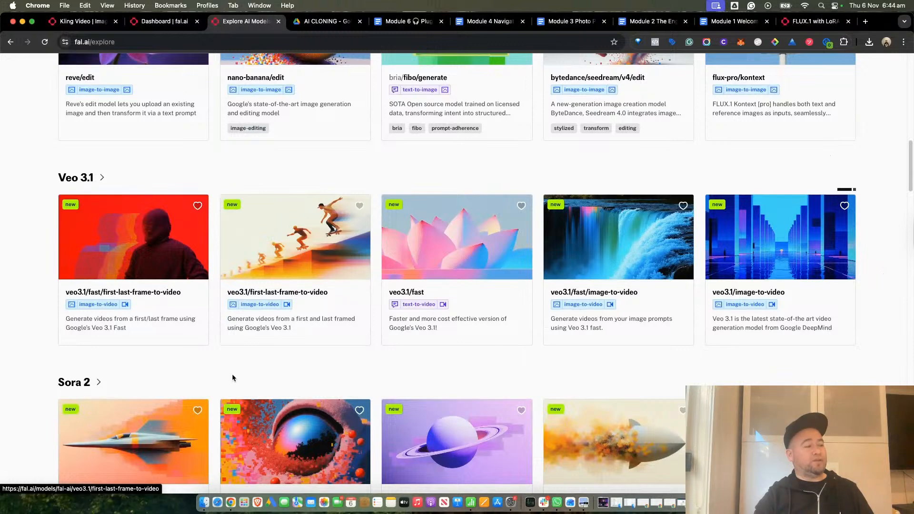
pyautogui.scroll(-5, 233, 377)
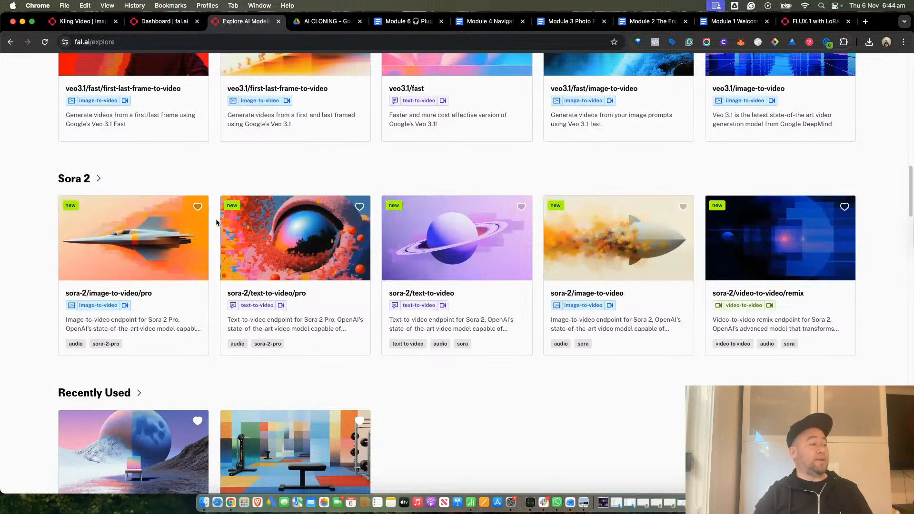
pyautogui.scroll(-2, 200, 351)
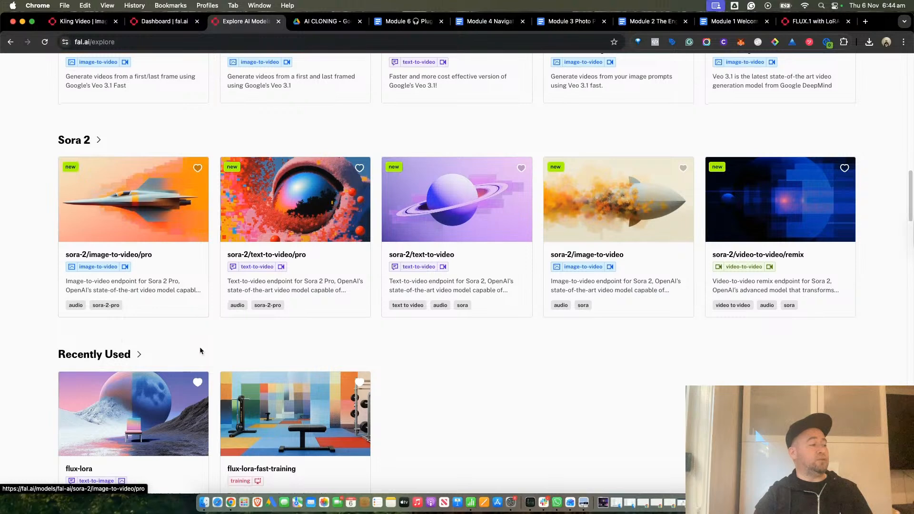
pyautogui.scroll(-4, 200, 350)
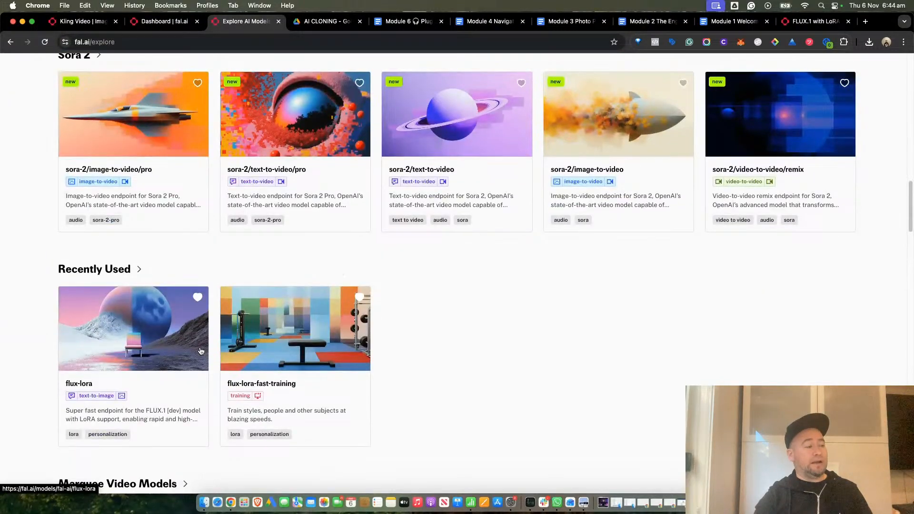
pyautogui.scroll(-8, 200, 351)
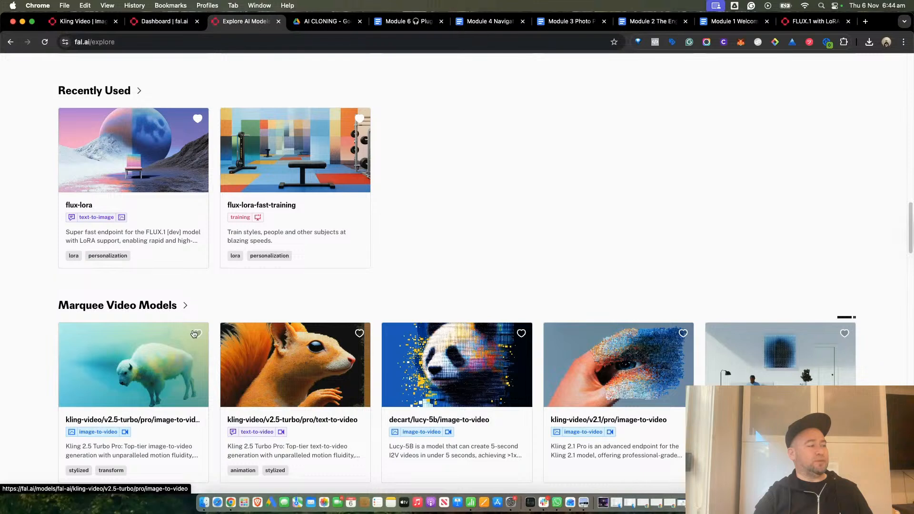
pyautogui.scroll(-1, 276, 345)
pyautogui.scroll(-8, 342, 378)
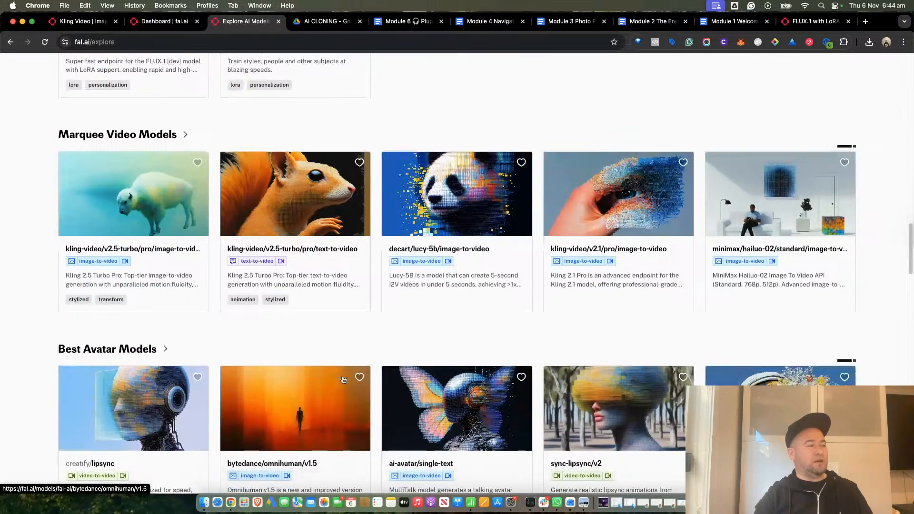
pyautogui.scroll(-5, 343, 379)
pyautogui.scroll(-1, 342, 380)
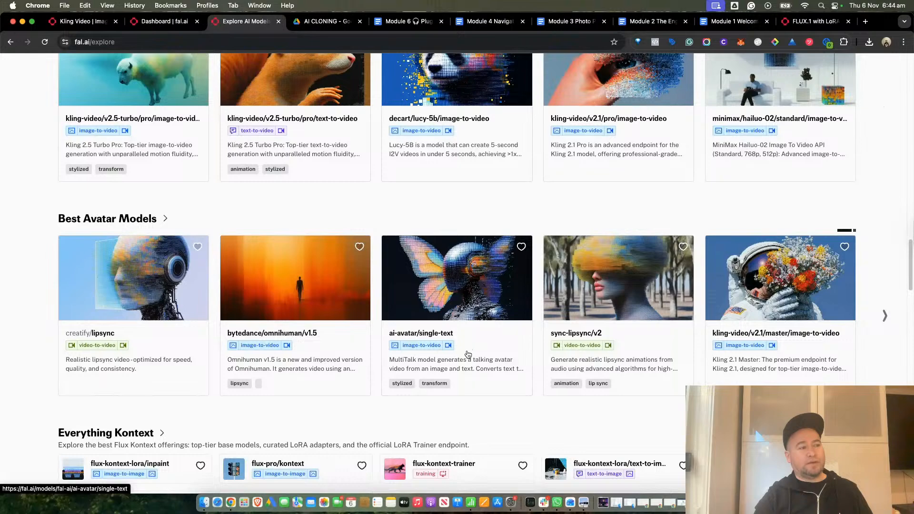
# Step: Revisit the Sora 2 and video model sections, and continue past Best Avatar Models and Everything Kontext to Audio Models
pyautogui.scroll(8, 467, 358)
pyautogui.scroll(20, 466, 359)
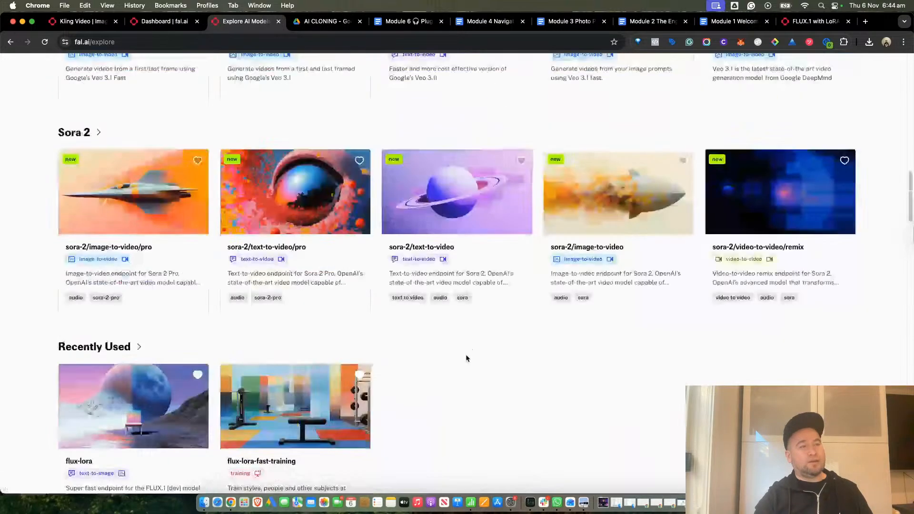
pyautogui.scroll(-20, 473, 341)
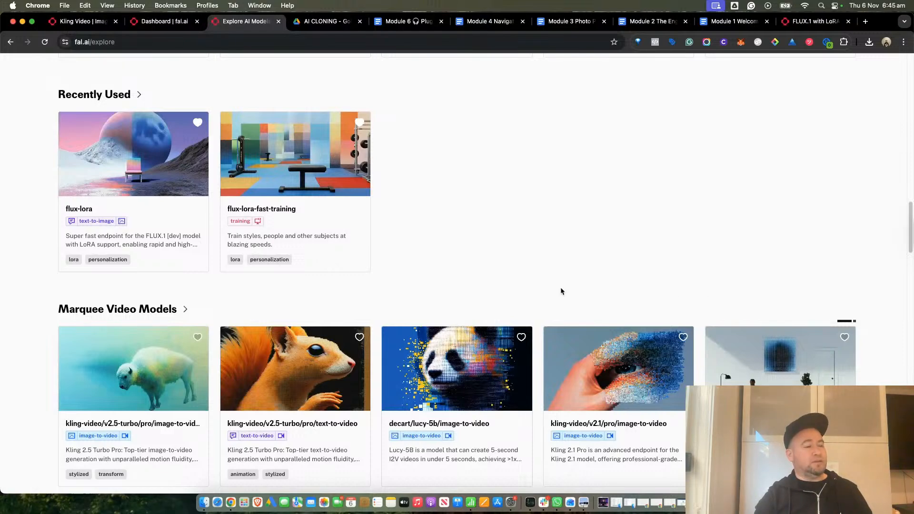
pyautogui.scroll(-2, 546, 291)
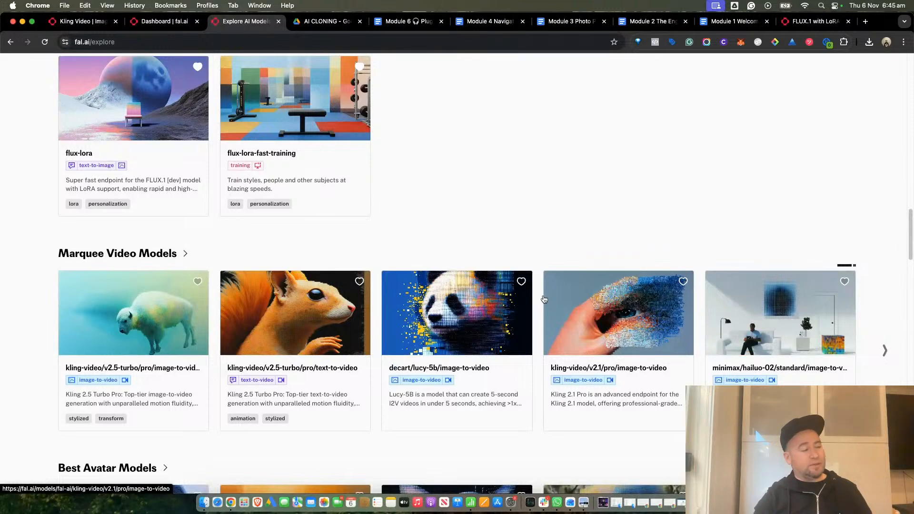
pyautogui.scroll(-1, 534, 314)
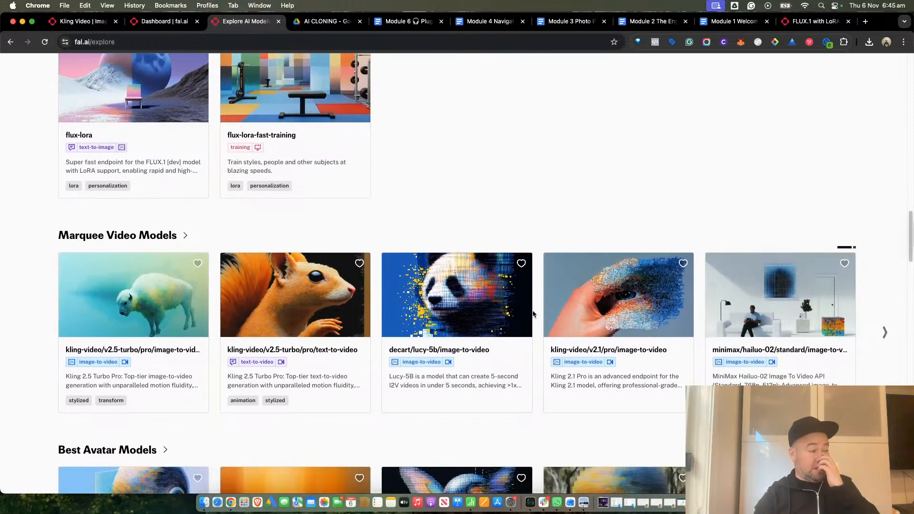
pyautogui.scroll(-10, 534, 314)
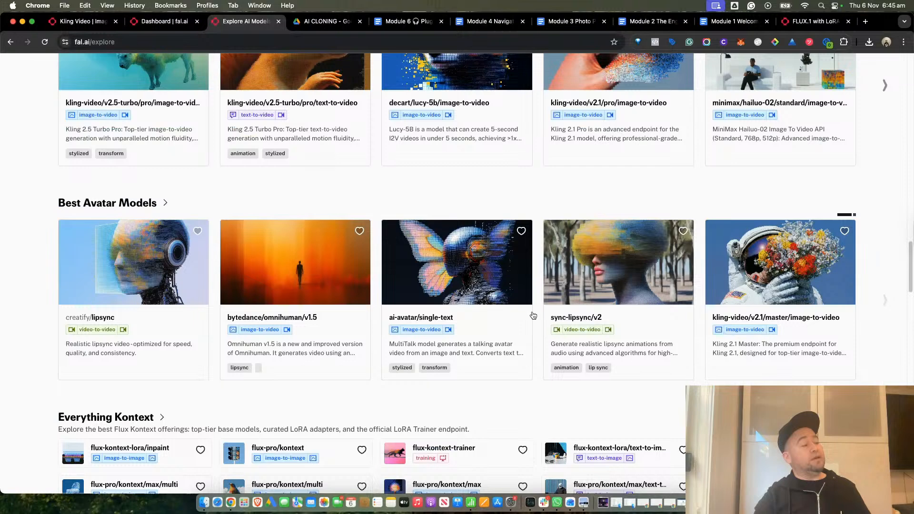
pyautogui.scroll(-15, 533, 315)
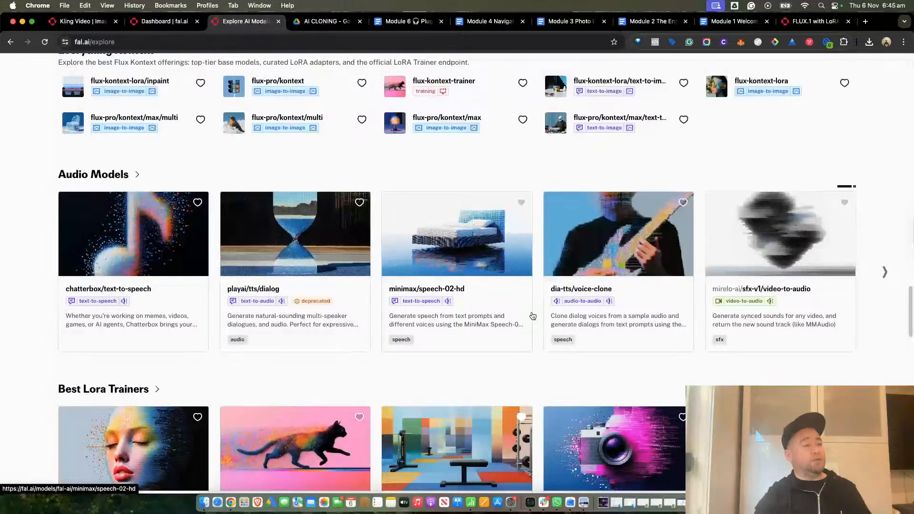
# Step: Open the full Audio Models collection and look over its speech, voice-clone, music and sound-effect models
pyautogui.click(122, 176)
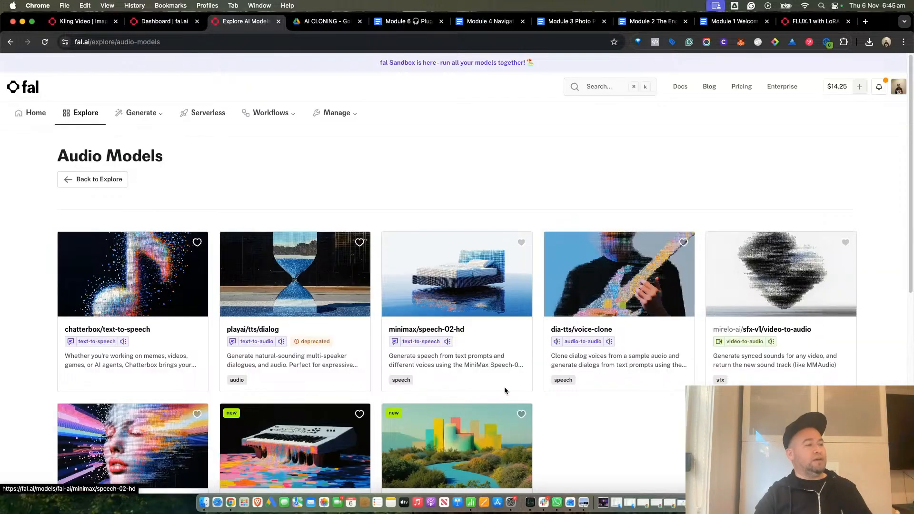
pyautogui.scroll(-2, 660, 466)
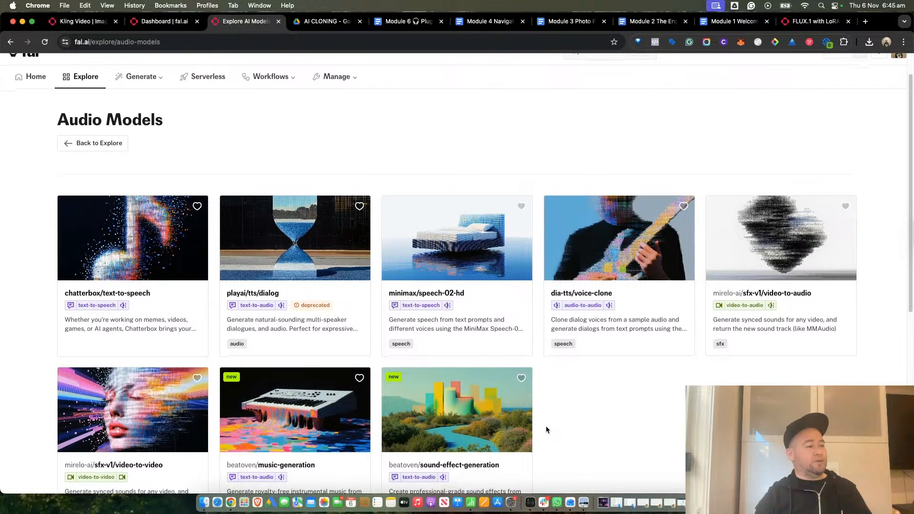
pyautogui.scroll(-3, 546, 430)
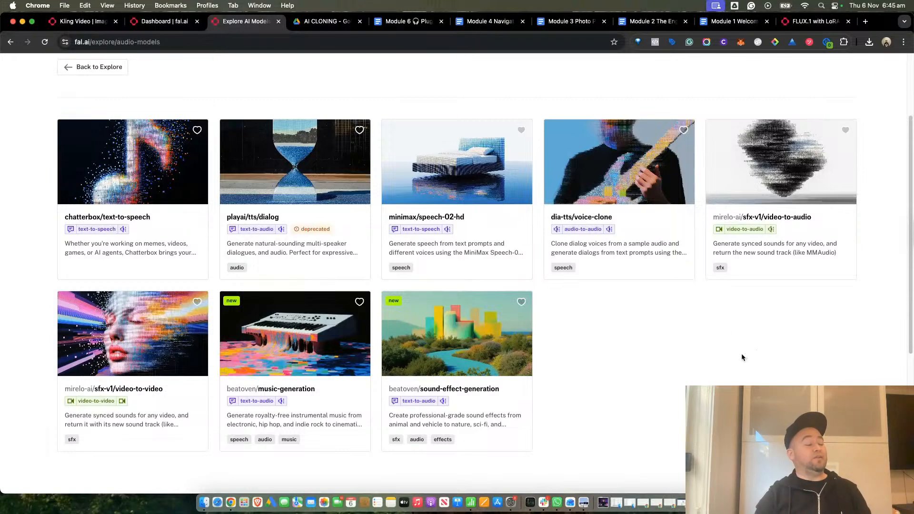
pyautogui.scroll(3, 741, 356)
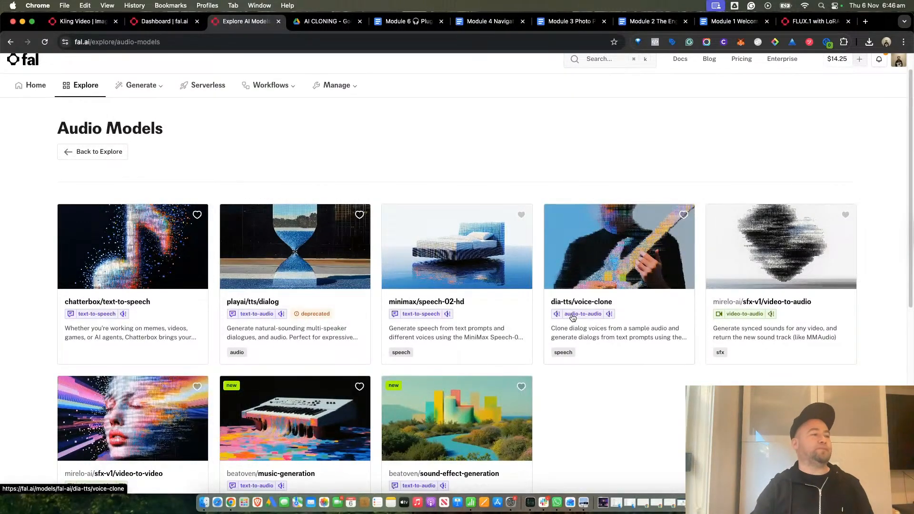
pyautogui.scroll(1, 410, 197)
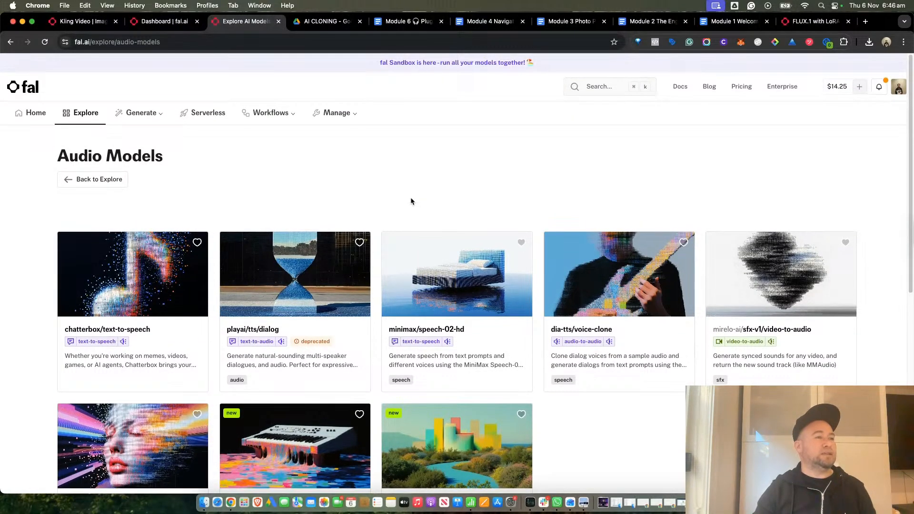